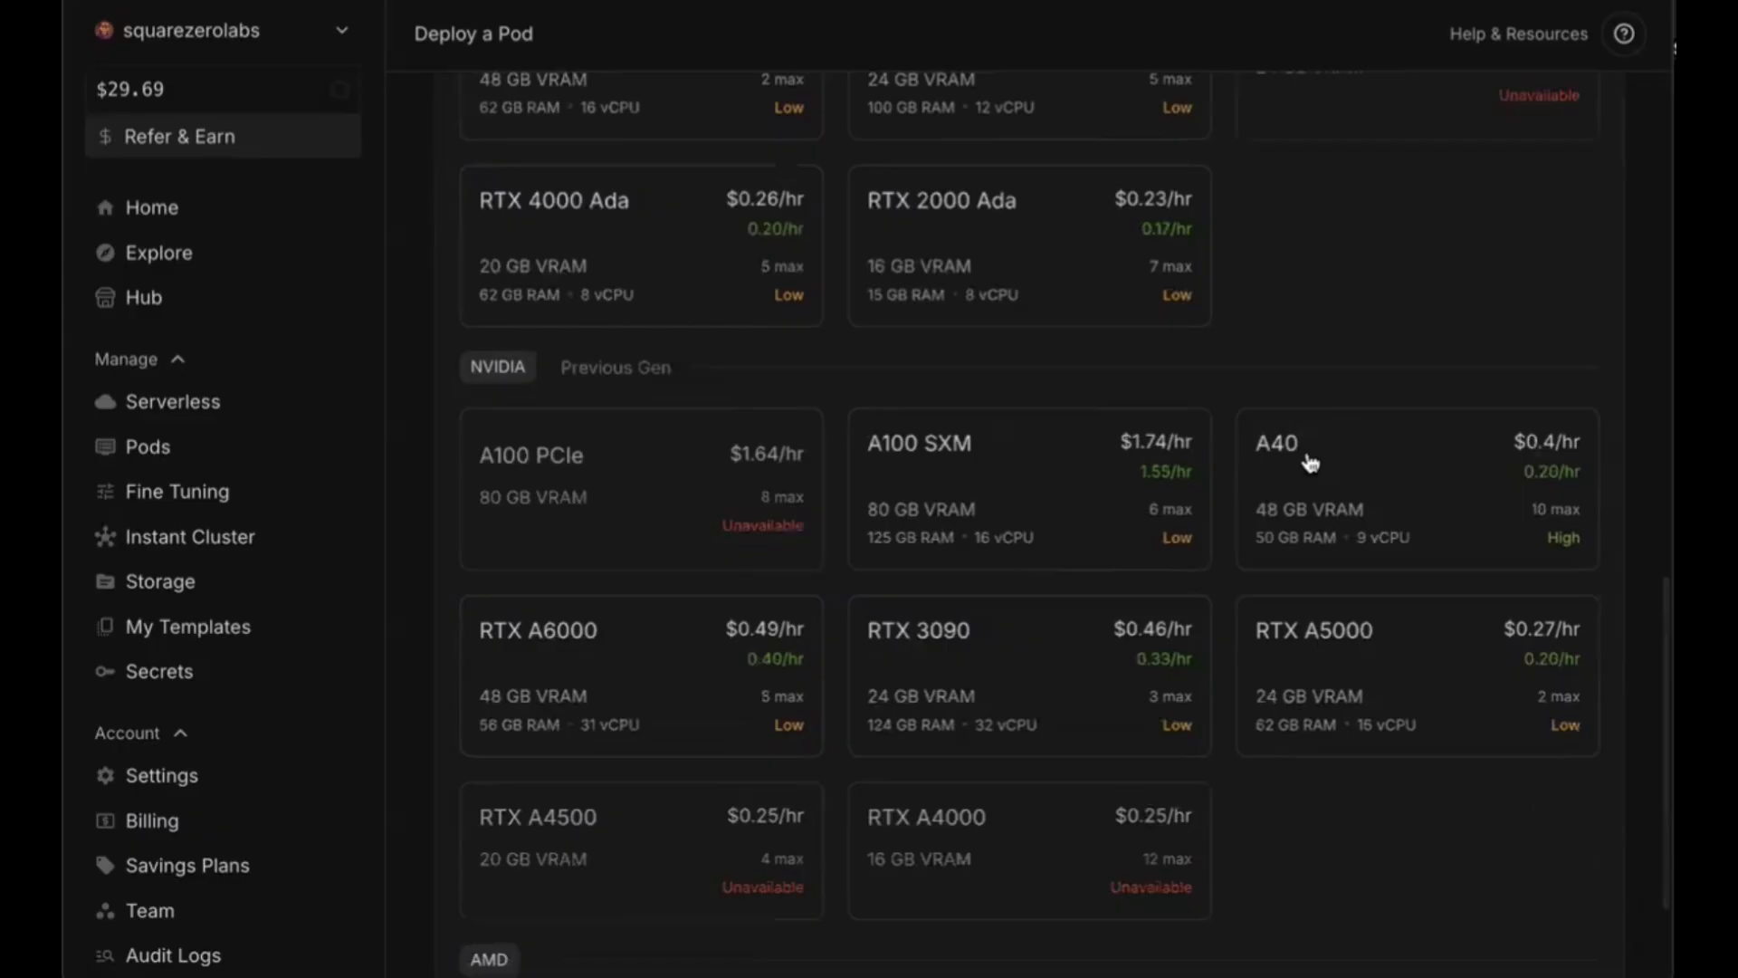
# - Select the A40 GPU for the pod and read through the wan2gp template's README
pyautogui.click(1309, 463)
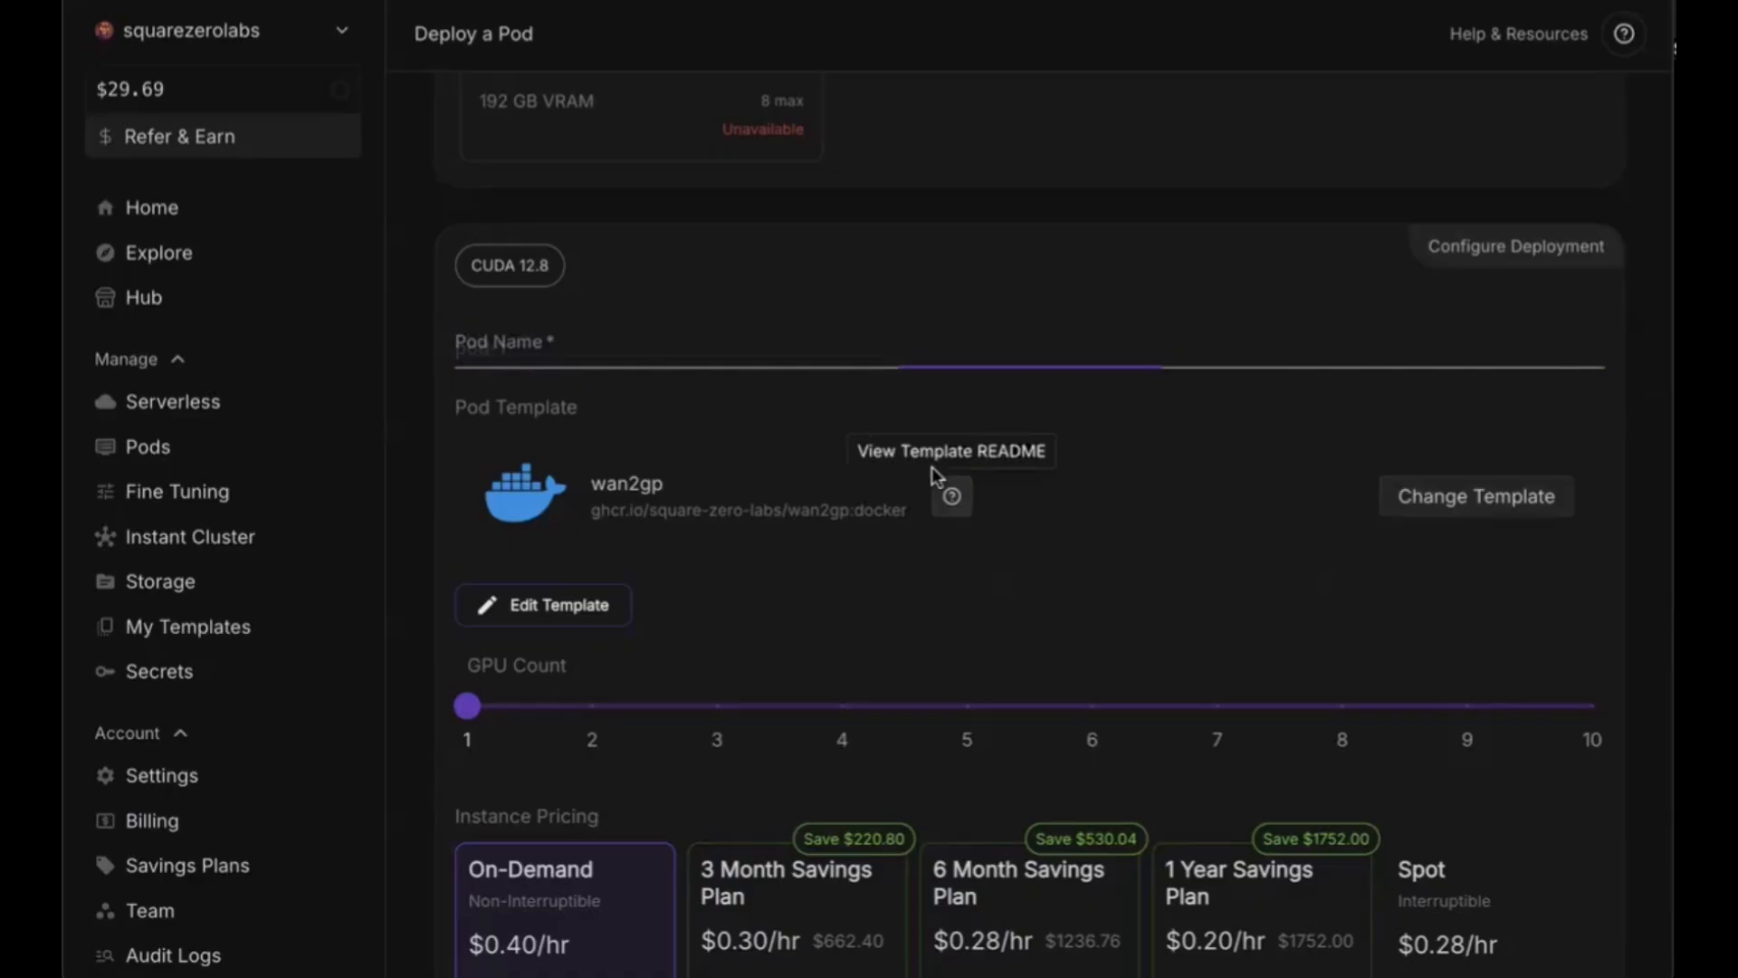
pyautogui.click(932, 469)
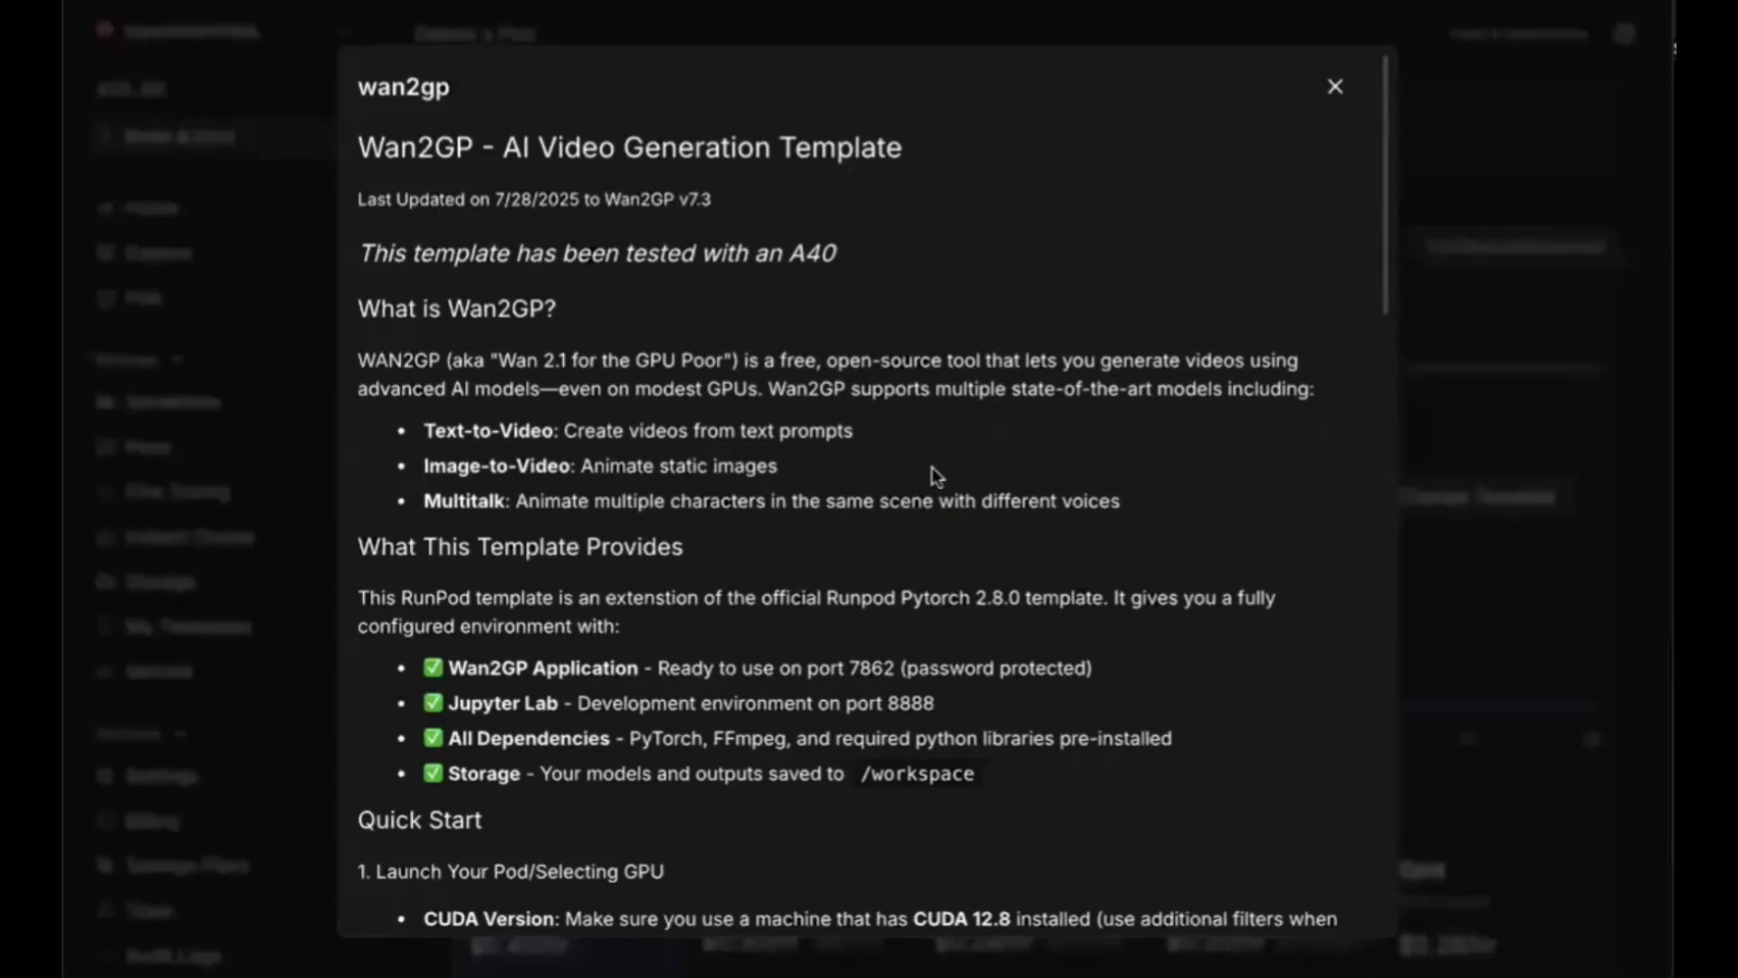
pyautogui.scroll(-12, 932, 468)
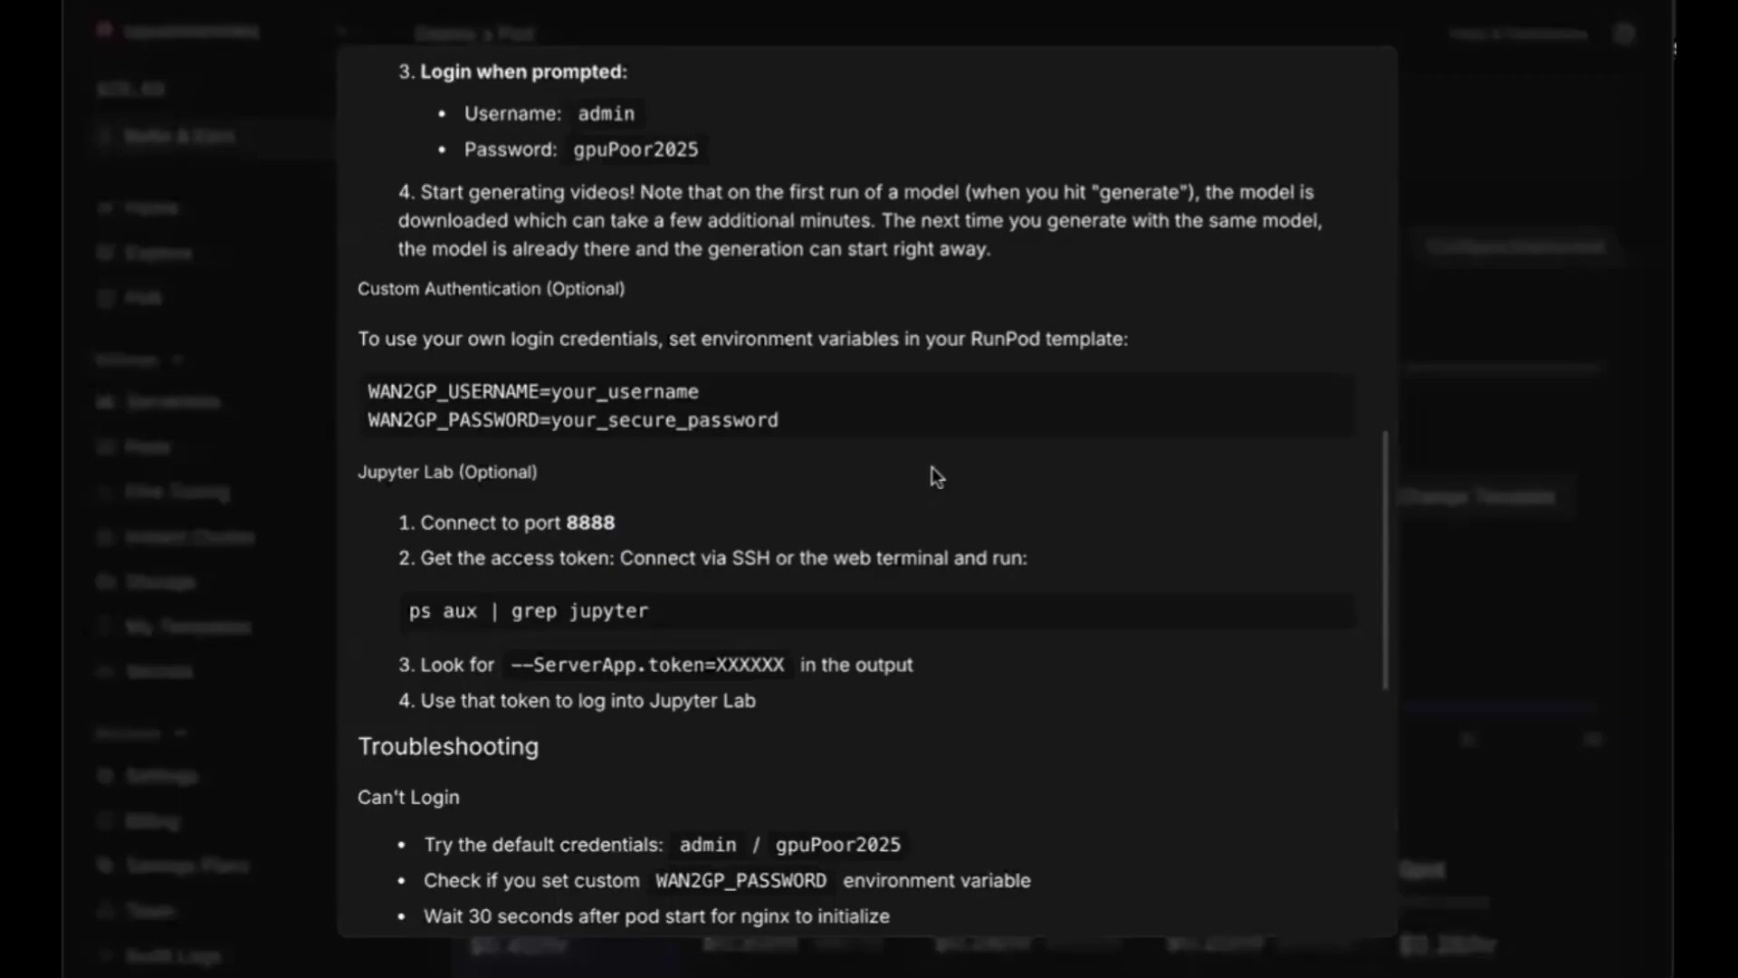
pyautogui.scroll(-5, 936, 477)
pyautogui.scroll(-3, 1040, 465)
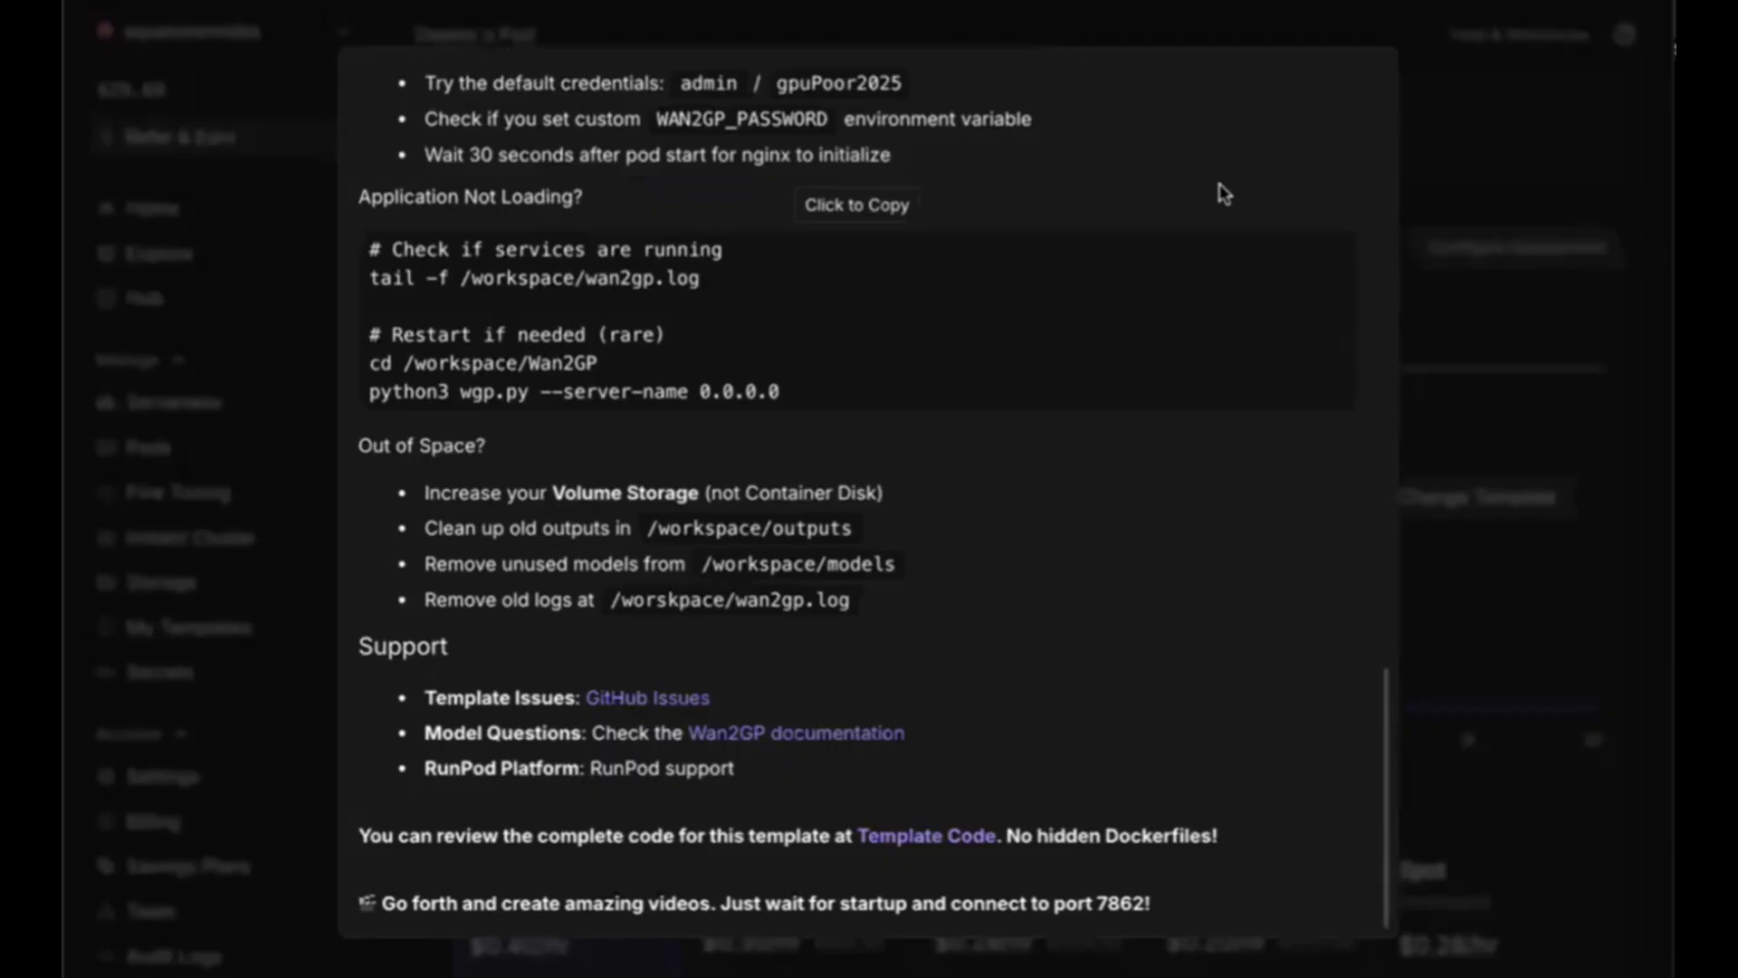
pyautogui.scroll(20, 1338, 102)
pyautogui.click(1335, 89)
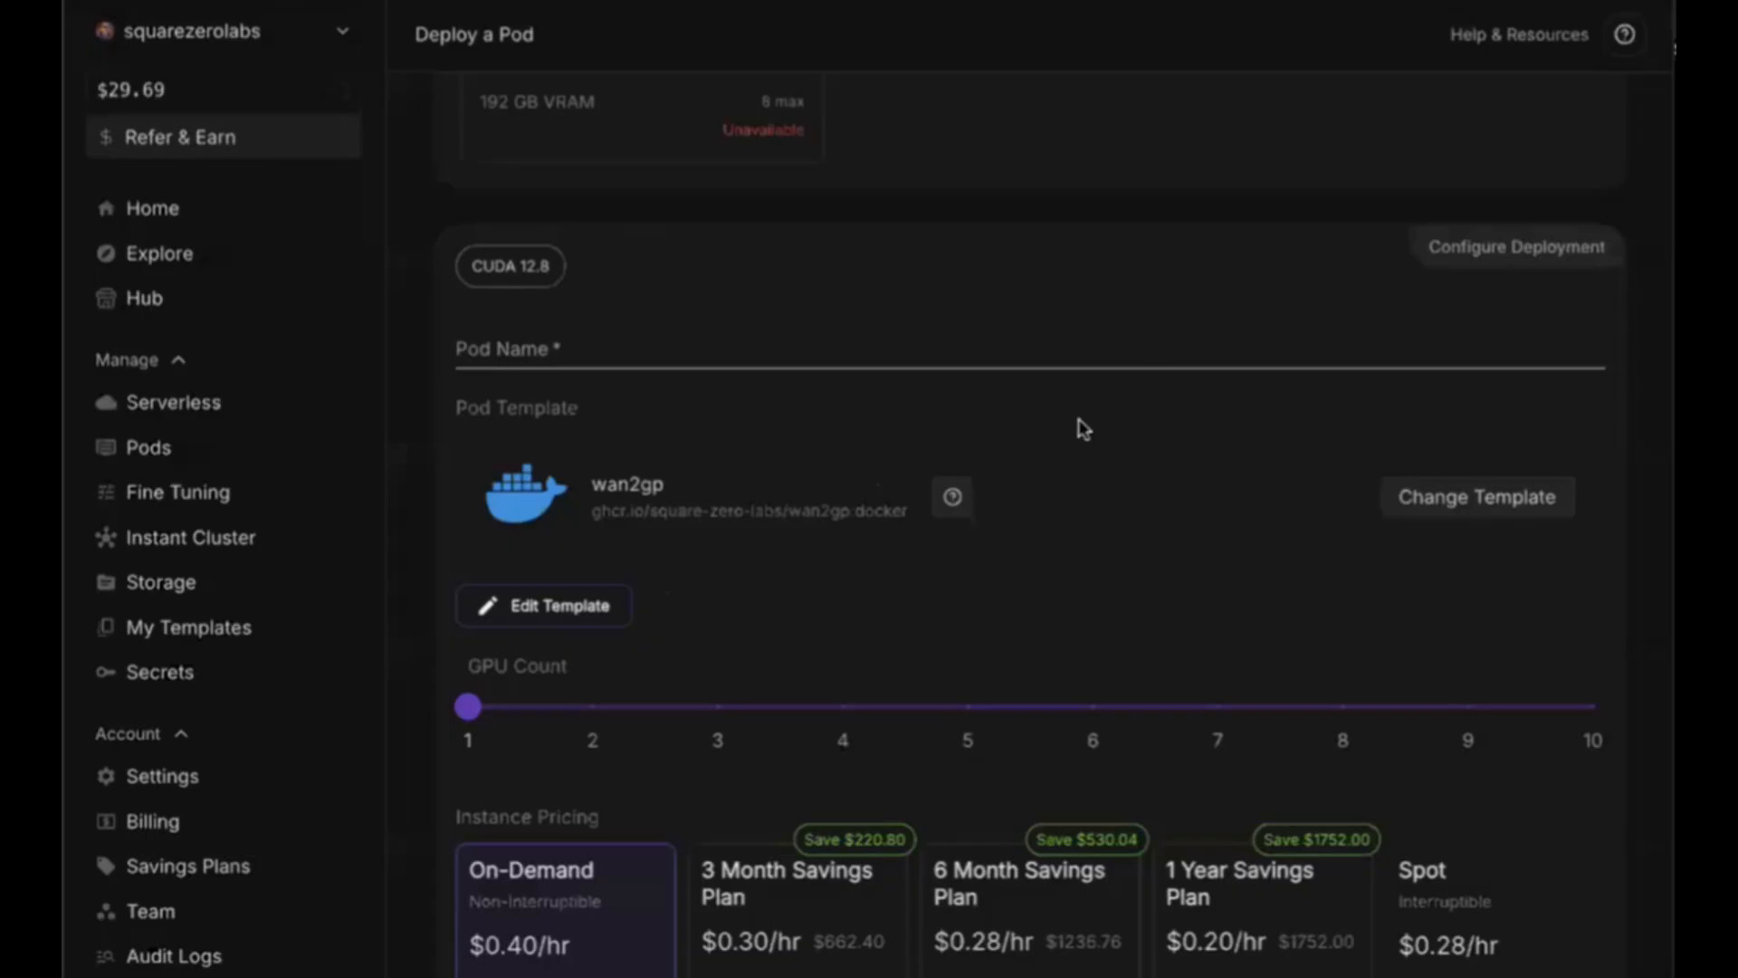
# - Deploy the wan2gp pod with a GPU count of 1 and On-Demand pricing
pyautogui.scroll(-1, 1084, 428)
pyautogui.scroll(-2, 1083, 428)
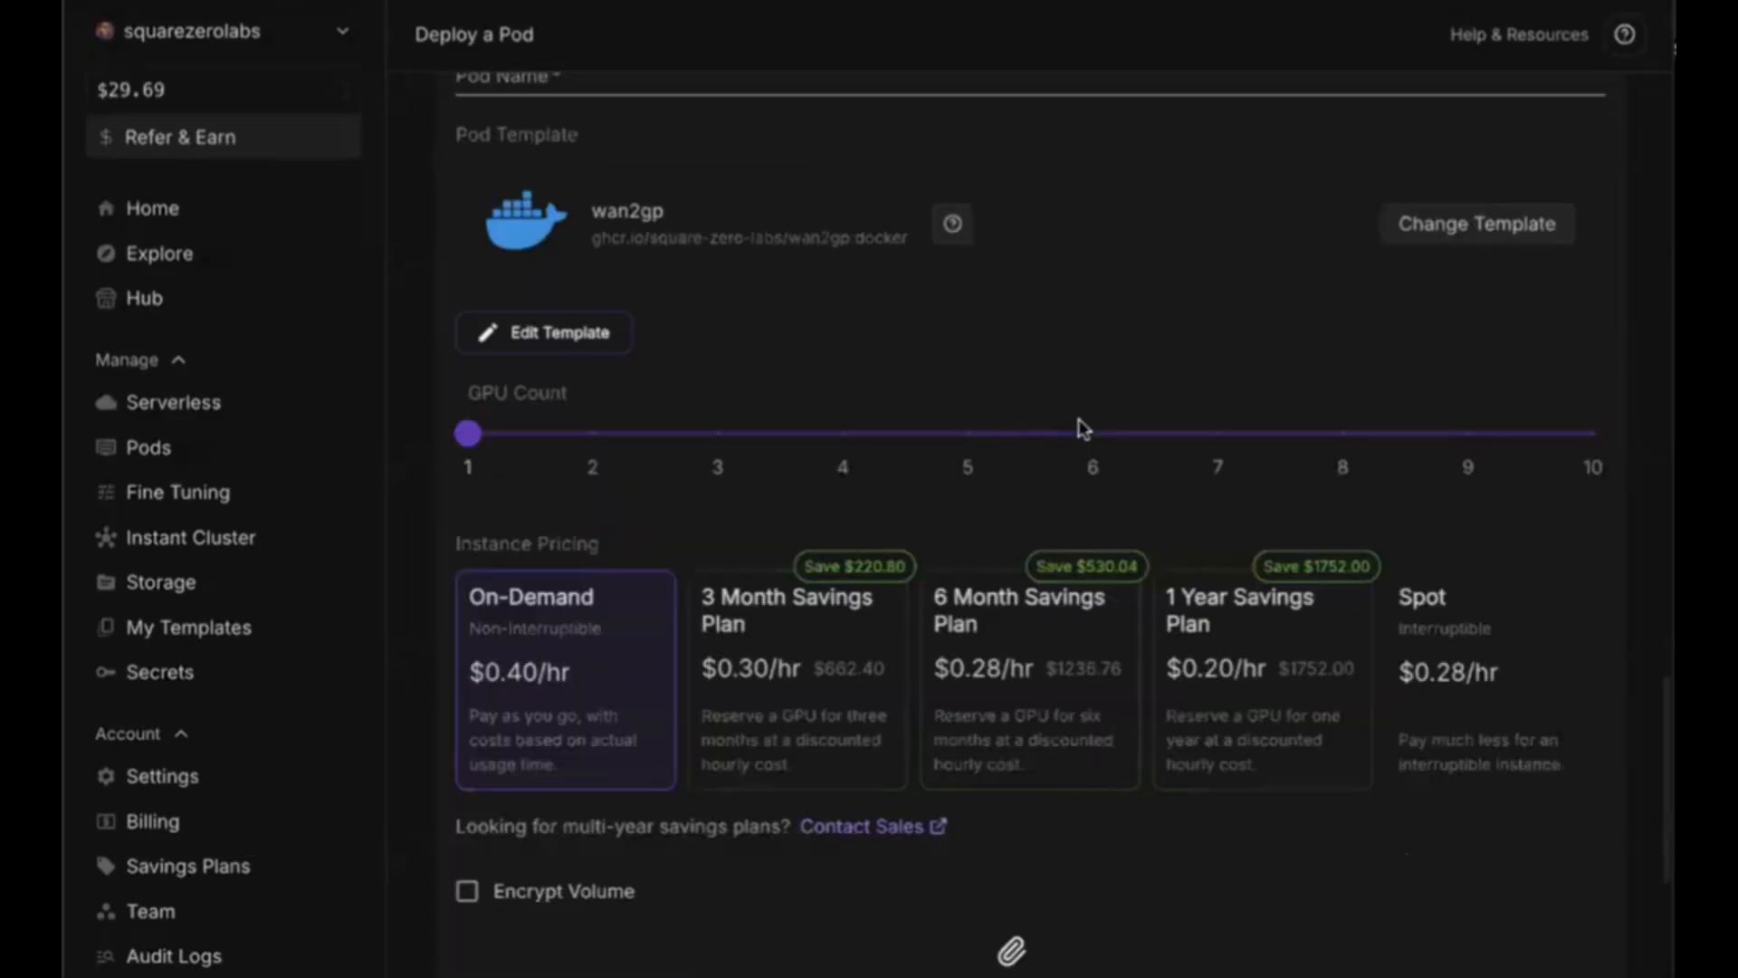
pyautogui.scroll(-1, 1084, 428)
pyautogui.scroll(-1, 1278, 587)
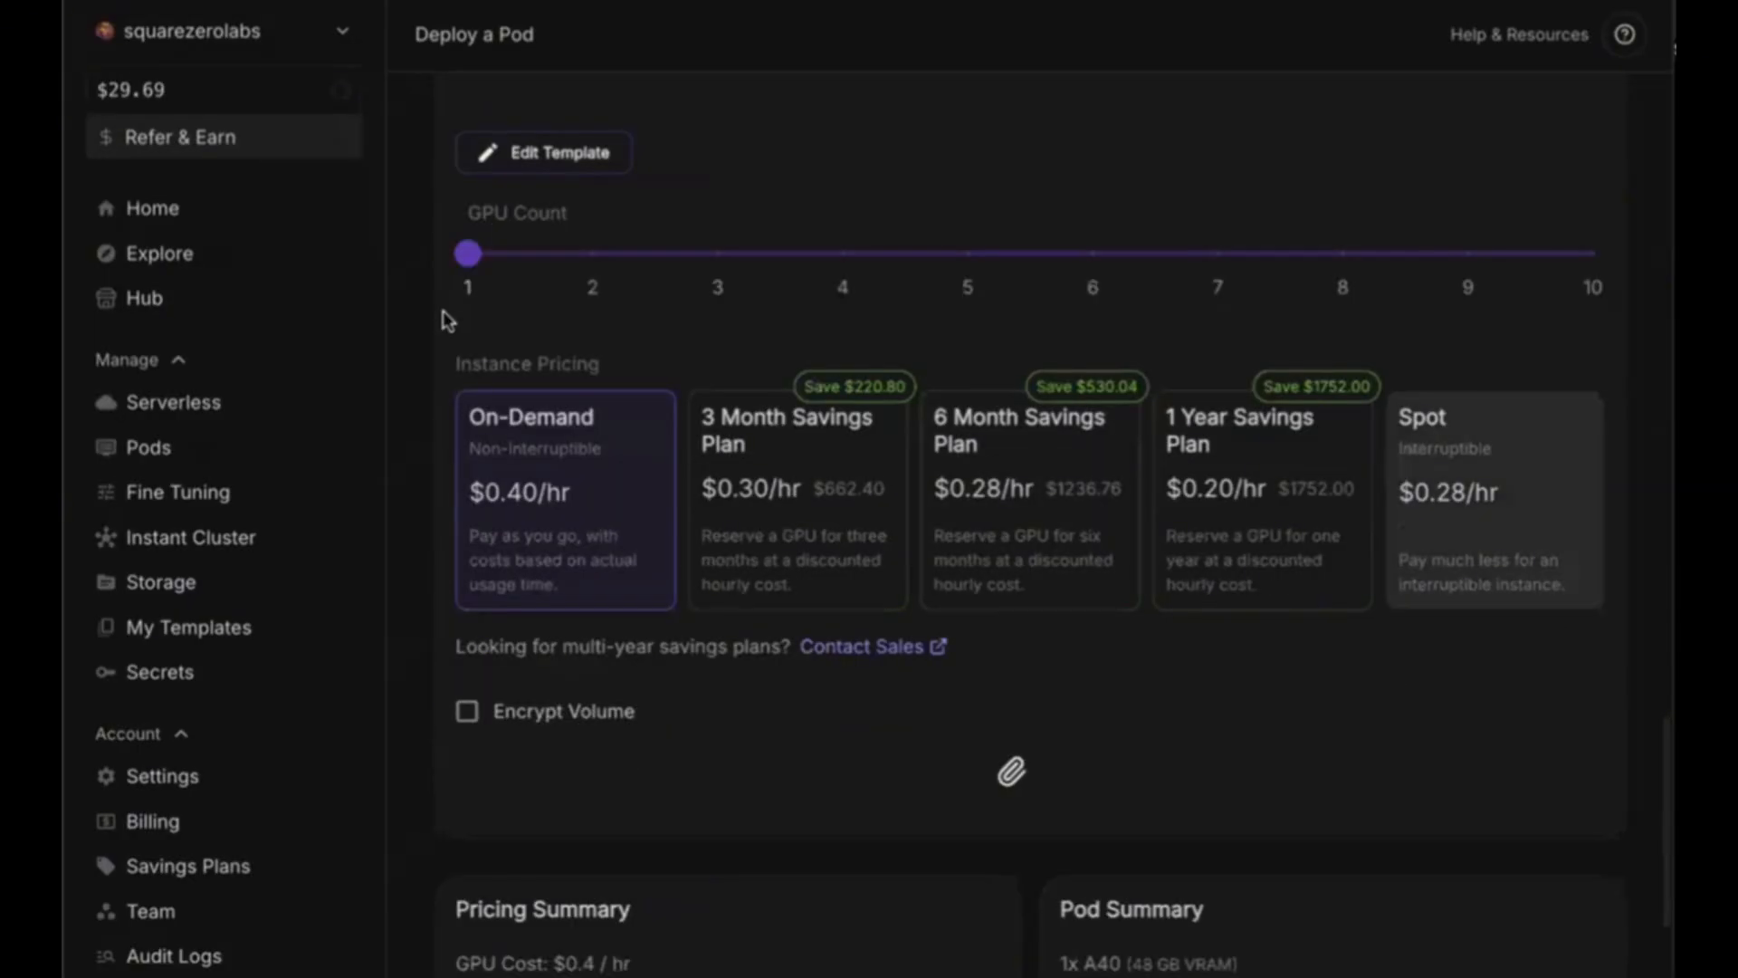
pyautogui.click(467, 256)
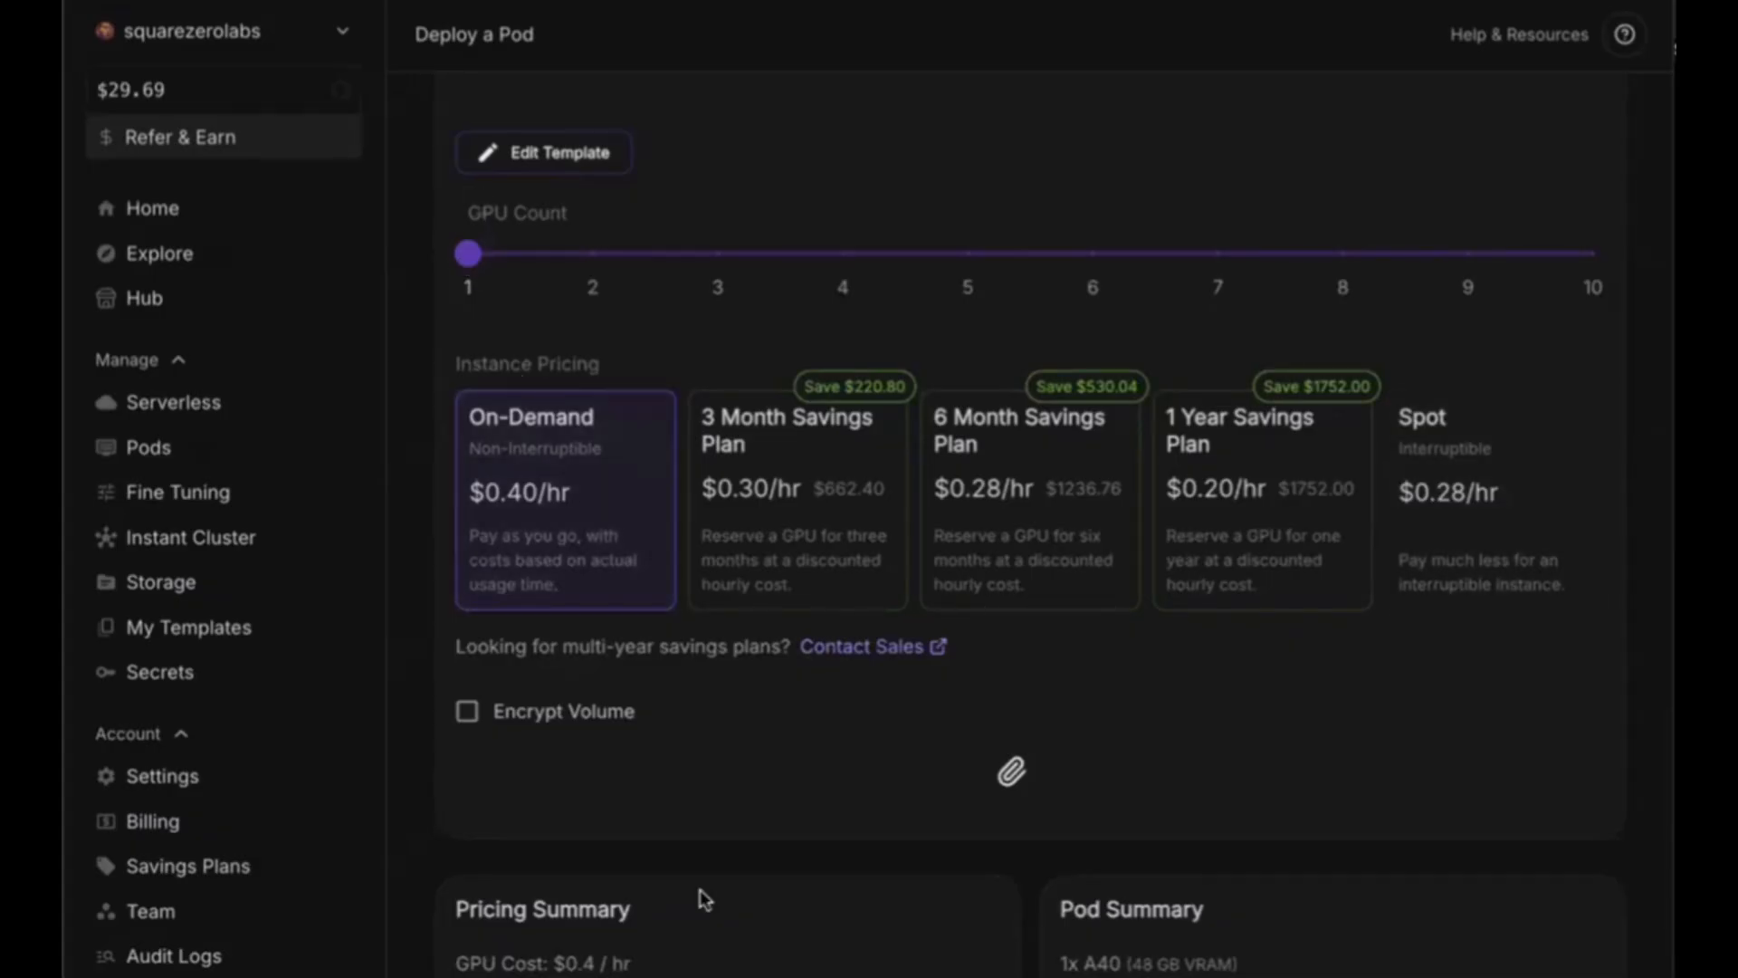
pyautogui.scroll(-3, 793, 929)
pyautogui.click(799, 930)
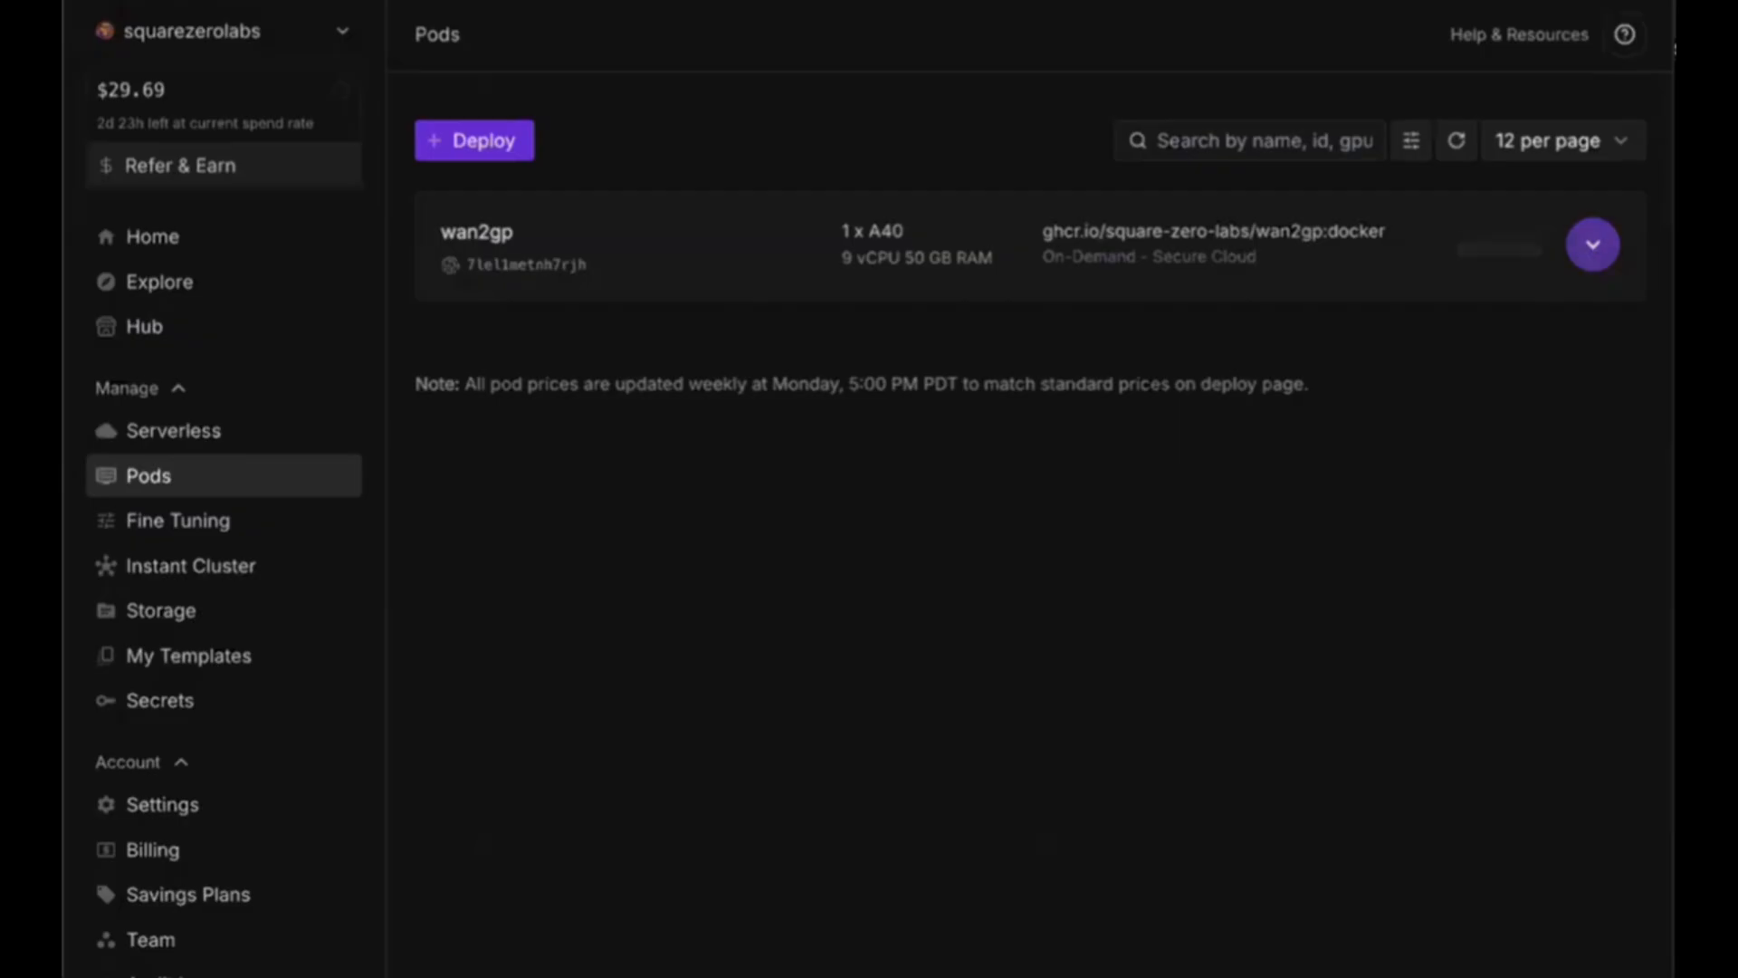
# - Connect to the wan2gp pod's wan2gp-gradio service on port 7862 and sign in with the username and password
pyautogui.click(1593, 245)
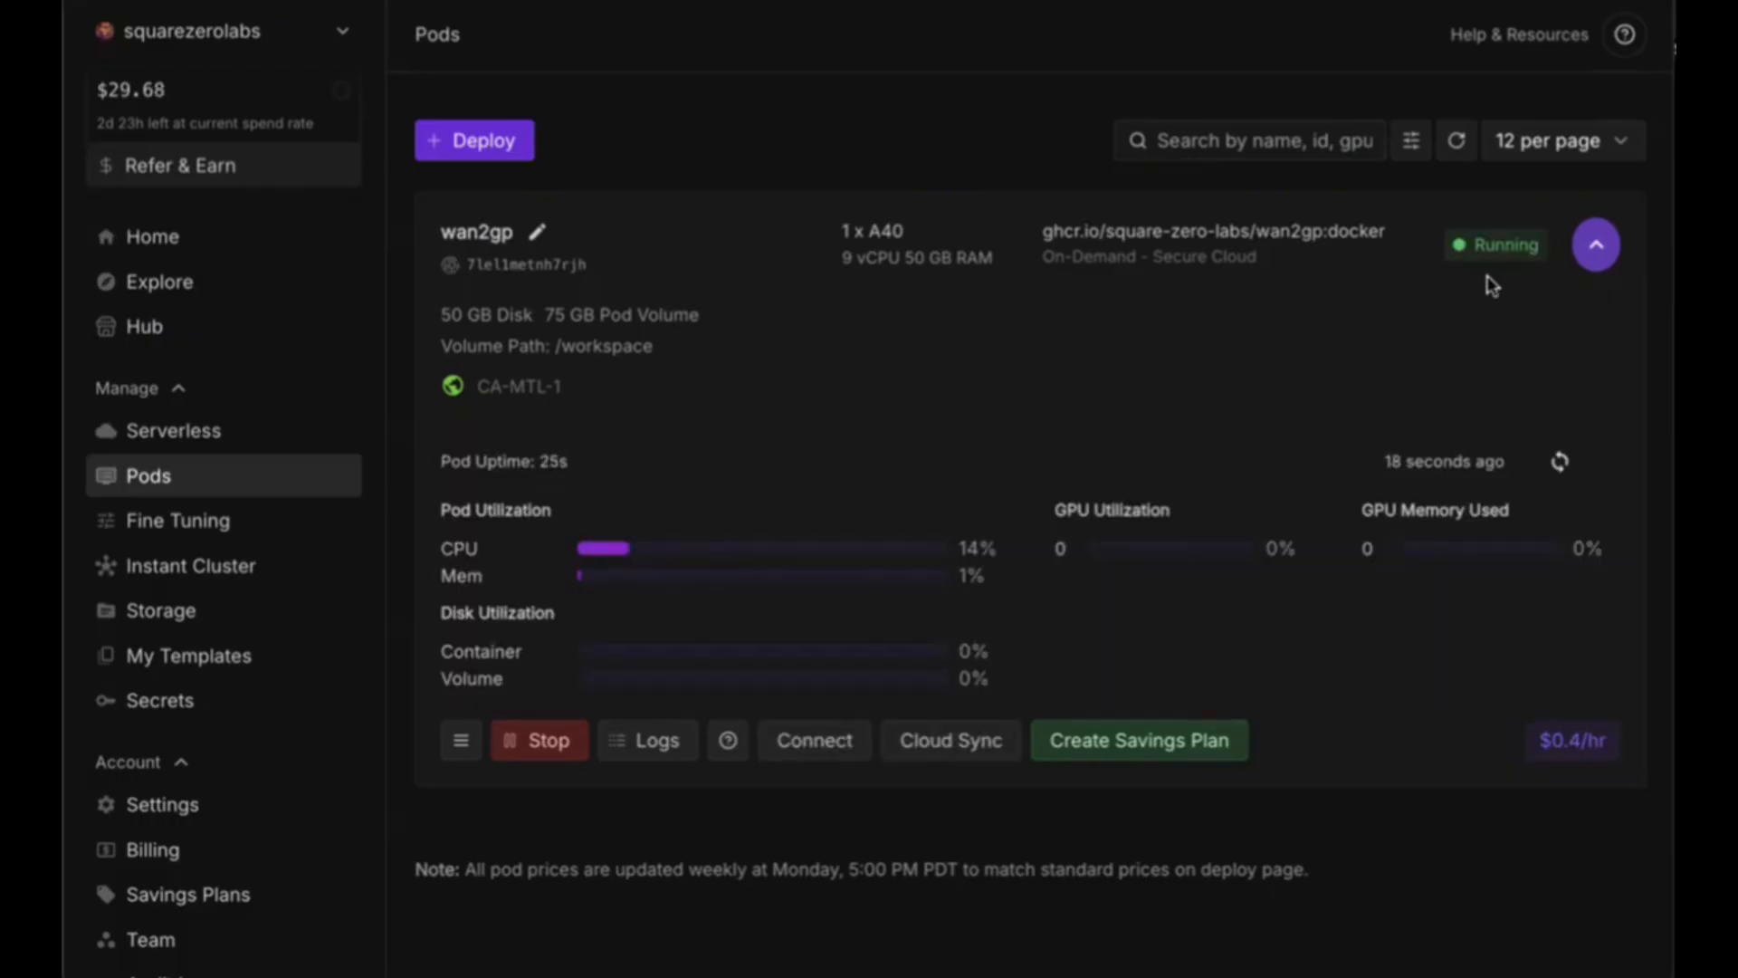
pyautogui.click(808, 738)
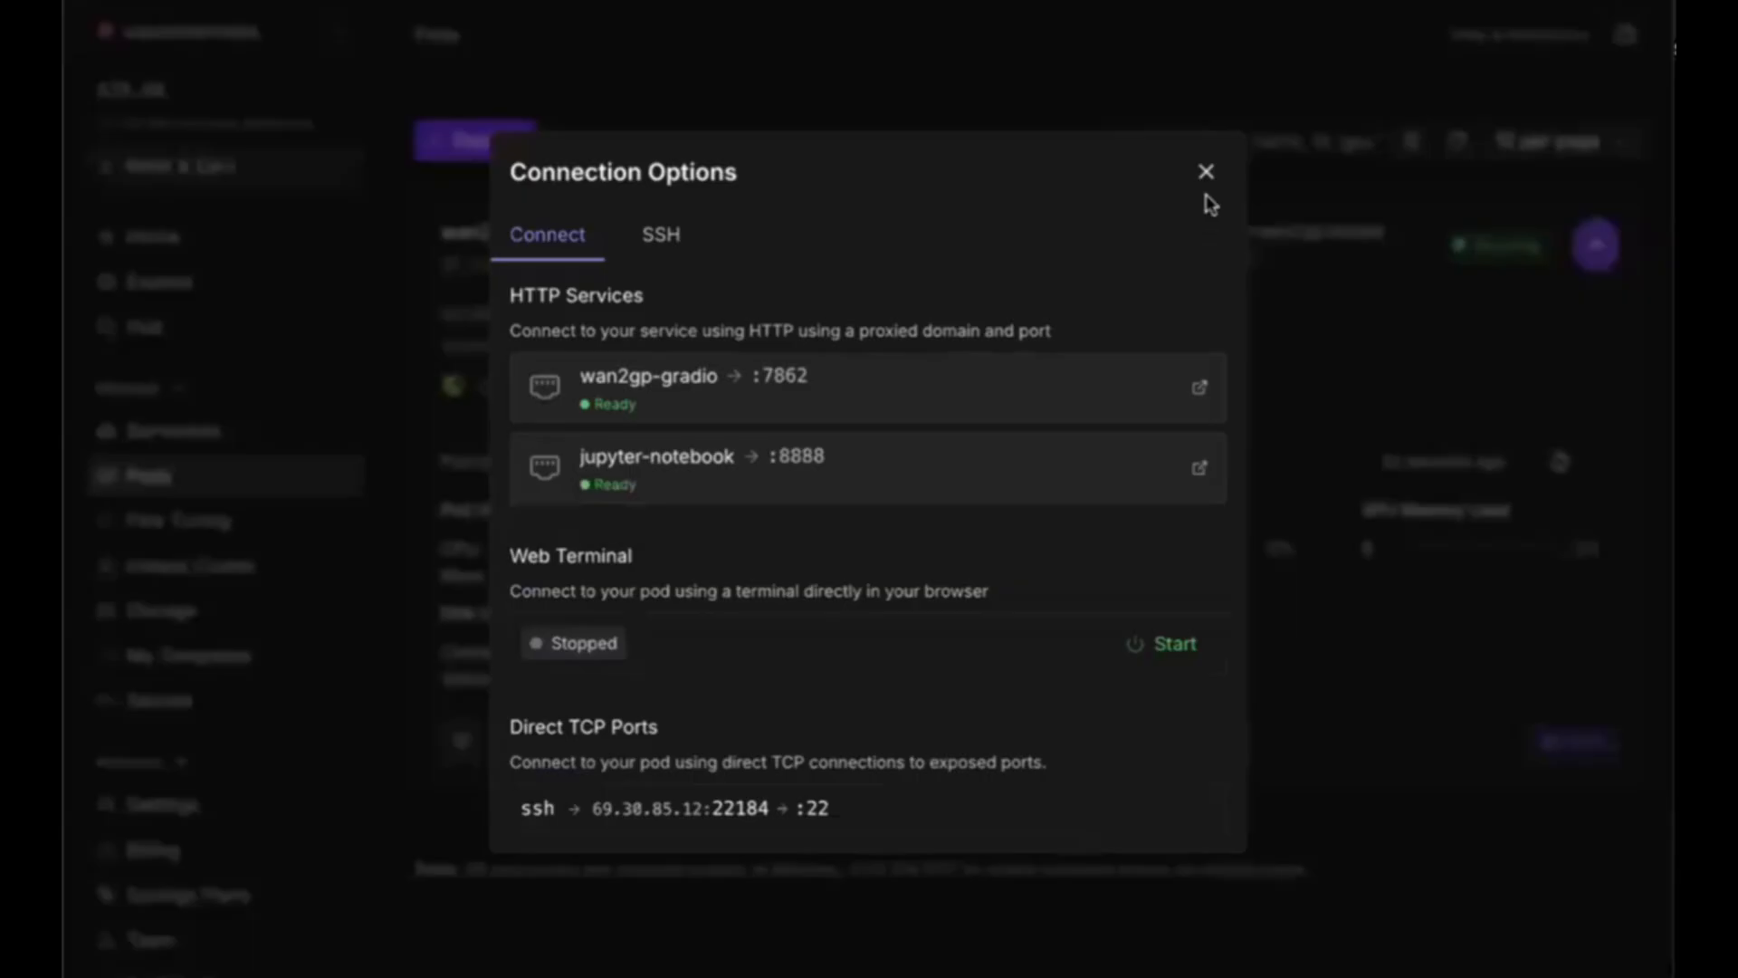
pyautogui.click(886, 387)
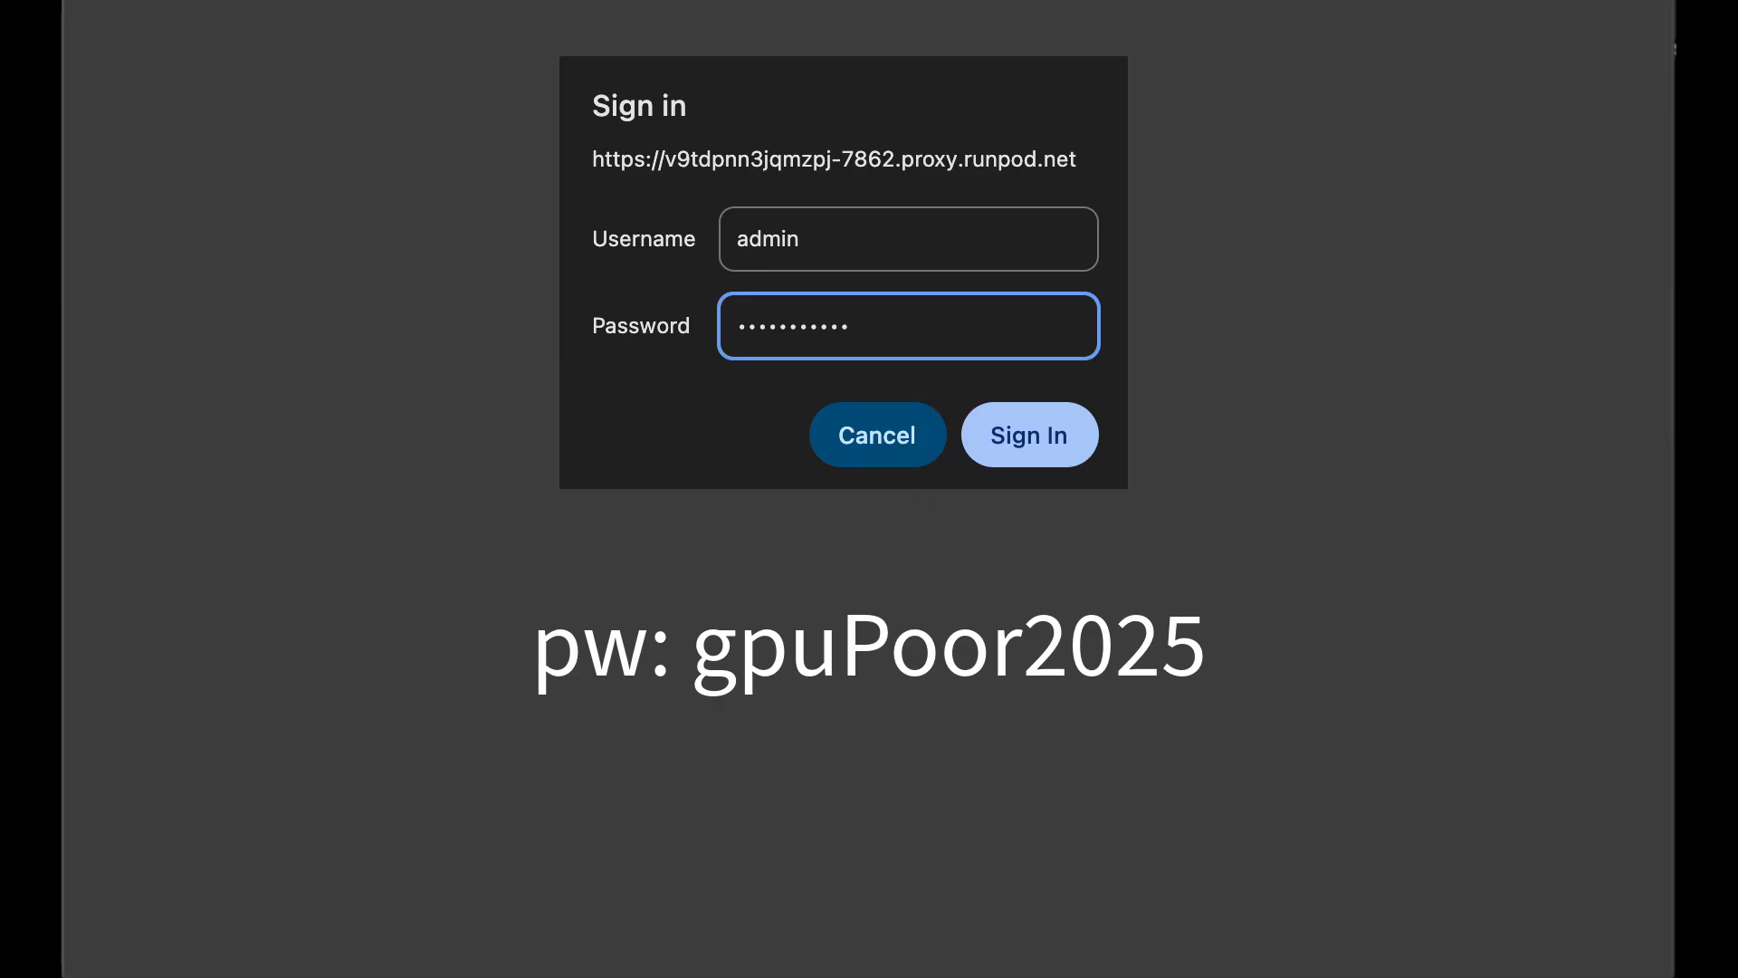
pyautogui.press('Return')
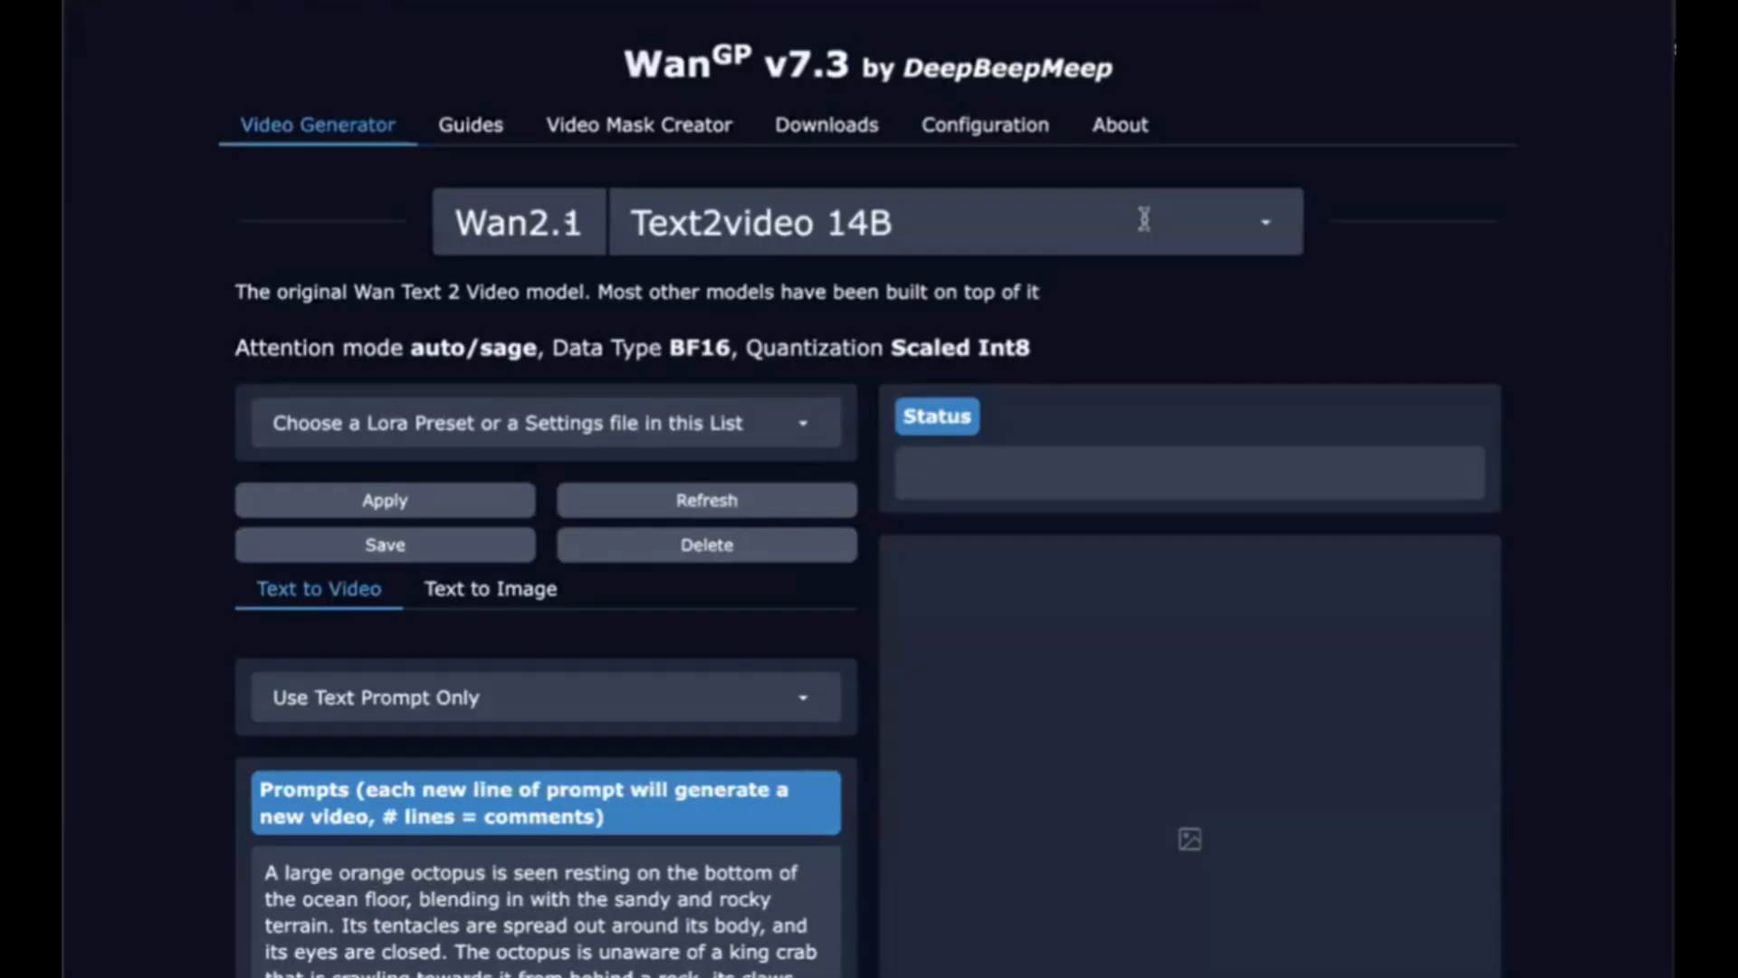
# - Switch the Wan2.1 model to Vace Multitalk FusioniX 14B
pyautogui.click(1144, 218)
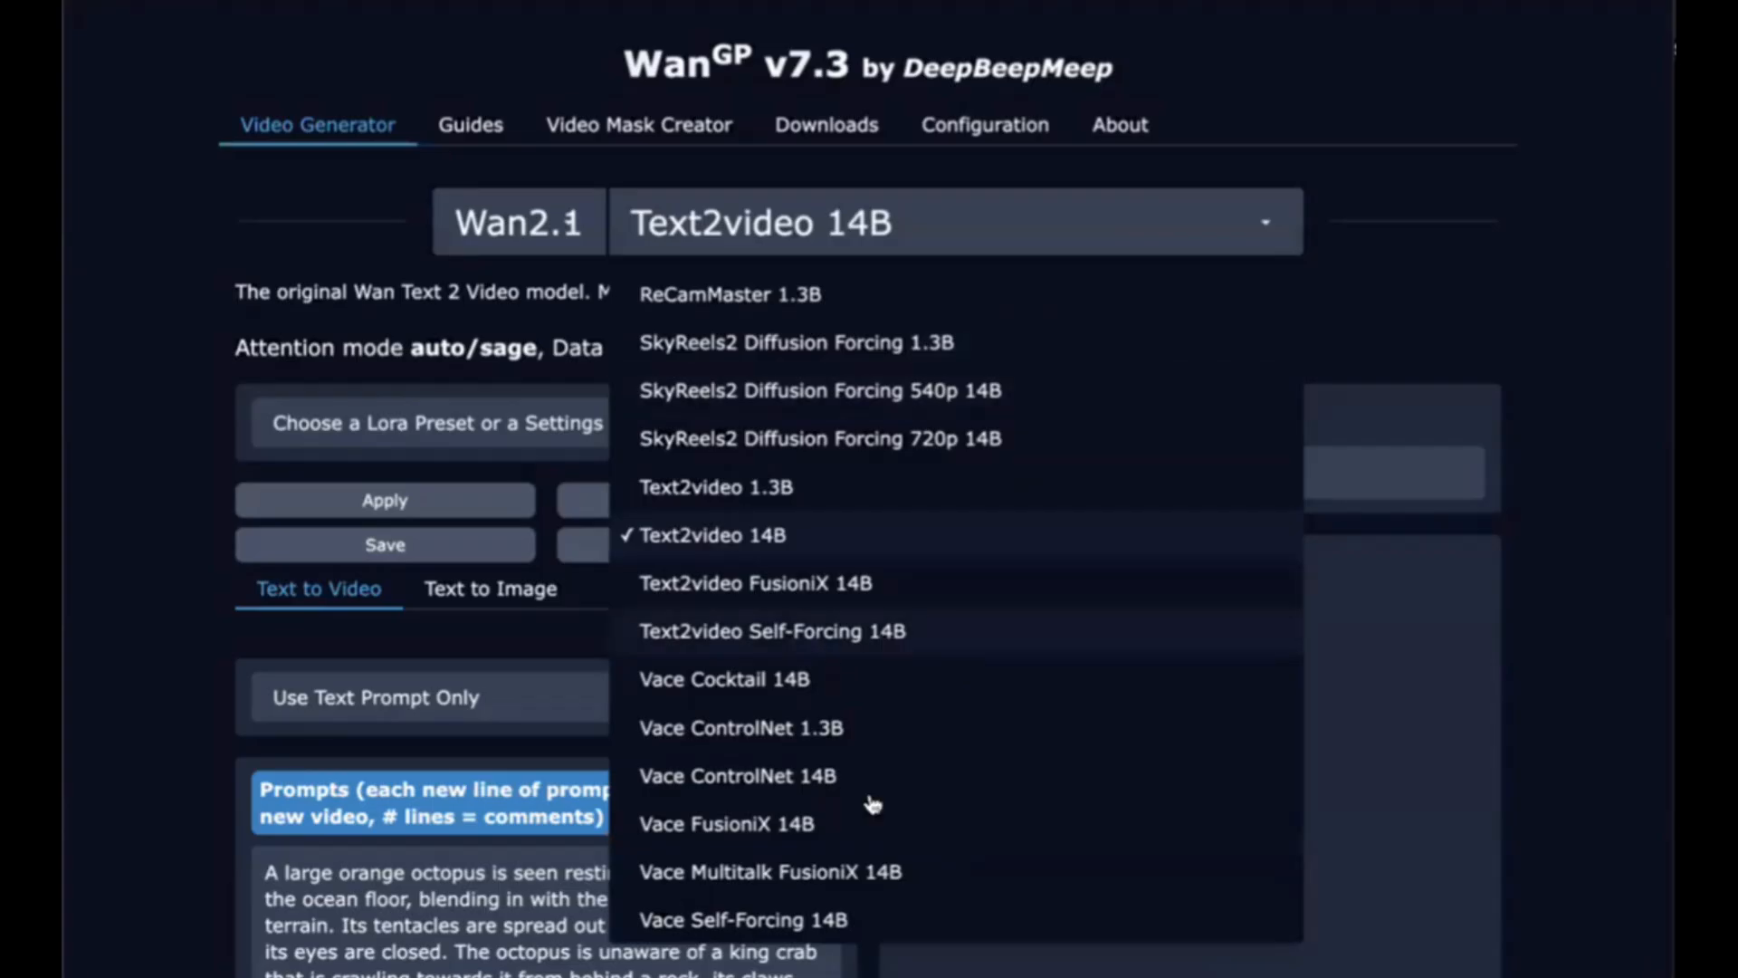
pyautogui.click(825, 875)
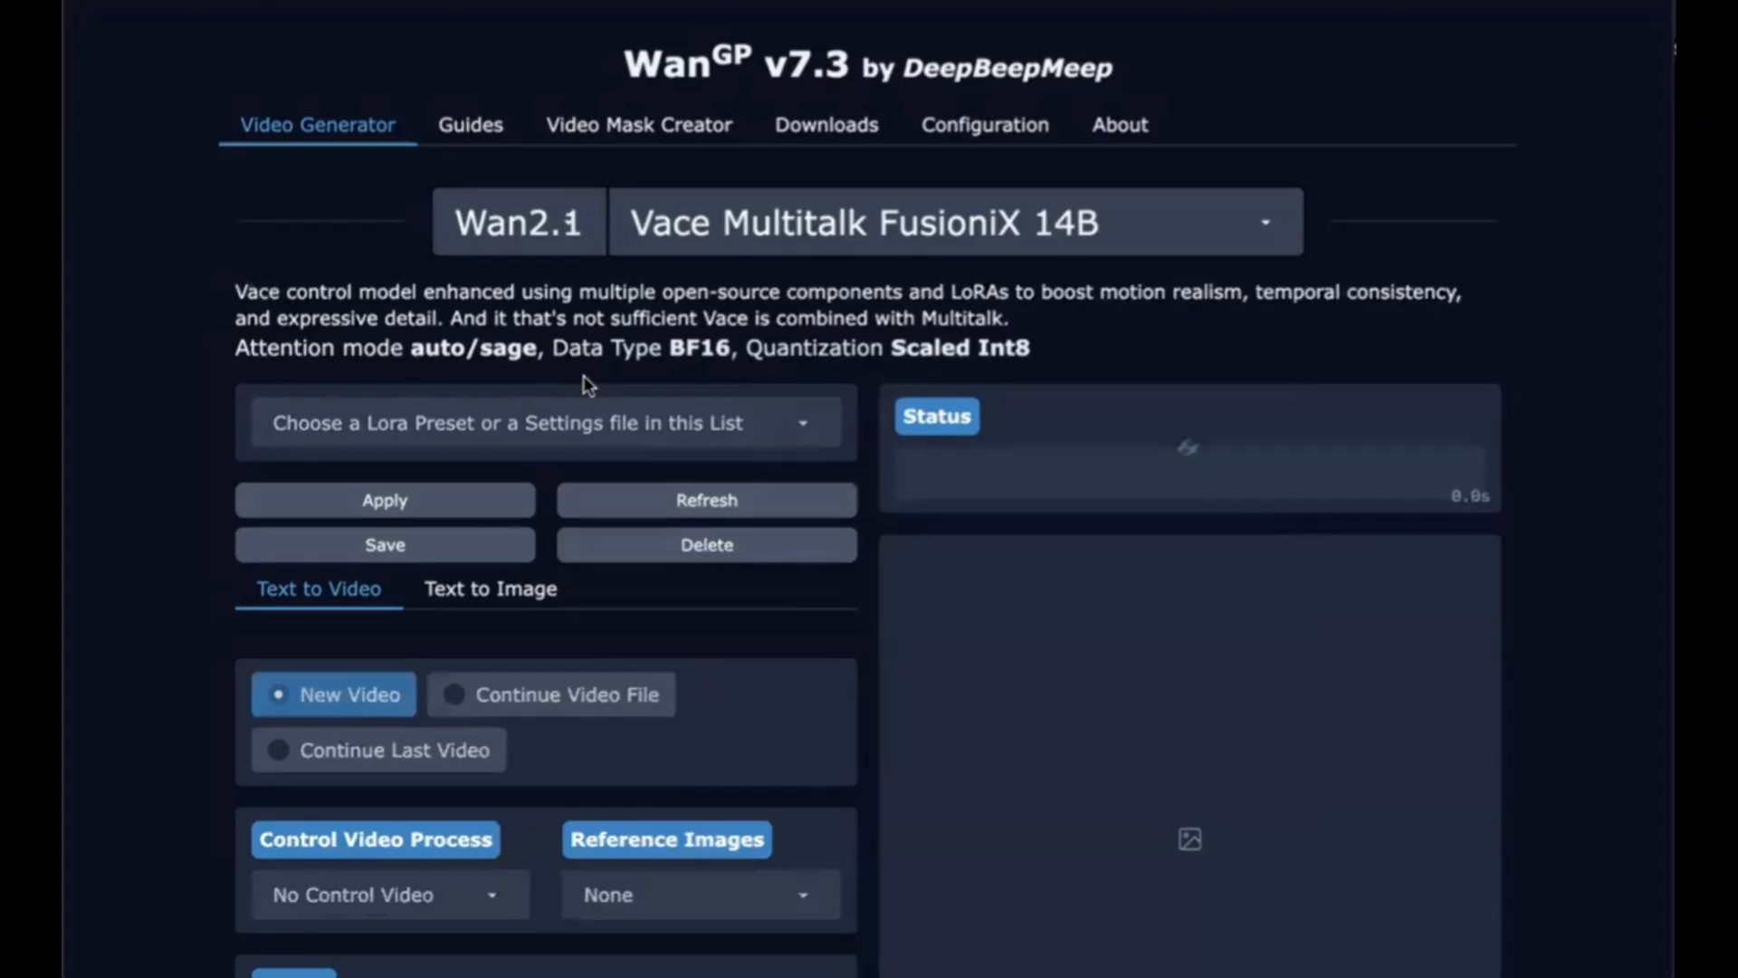
# - Set Reference Images to Inject only People / Objects and add the polar bear classroom picture as the reference image
pyautogui.scroll(-3, 586, 382)
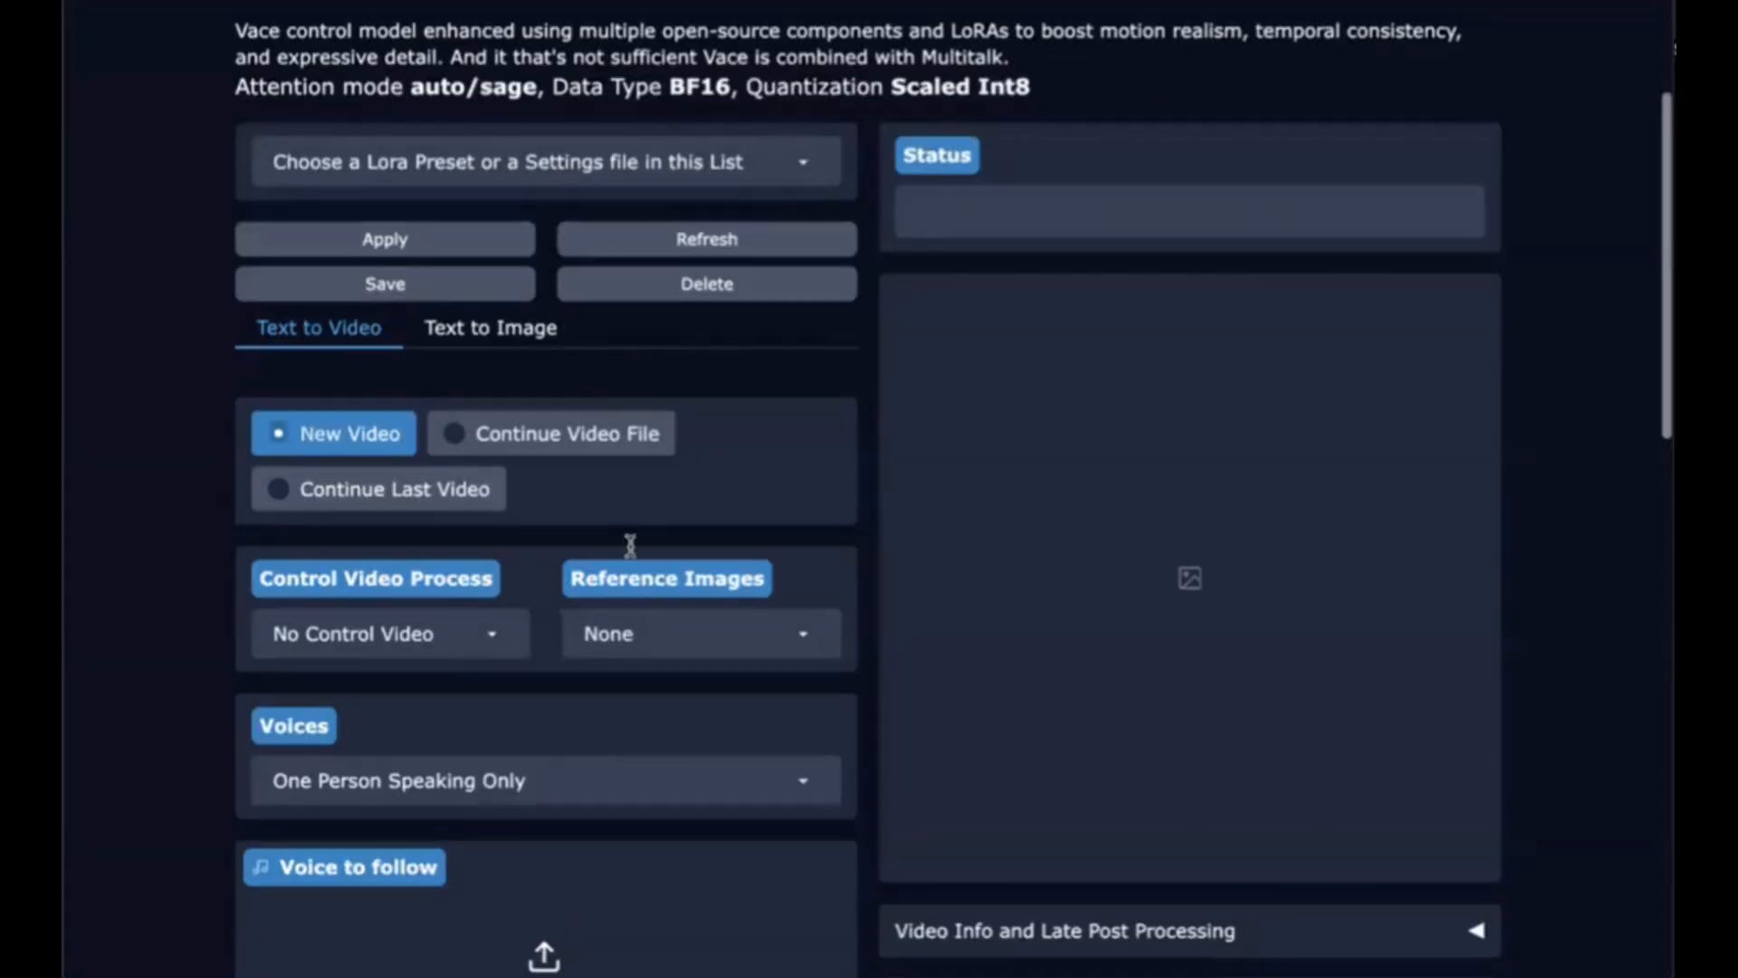
pyautogui.scroll(-1, 630, 545)
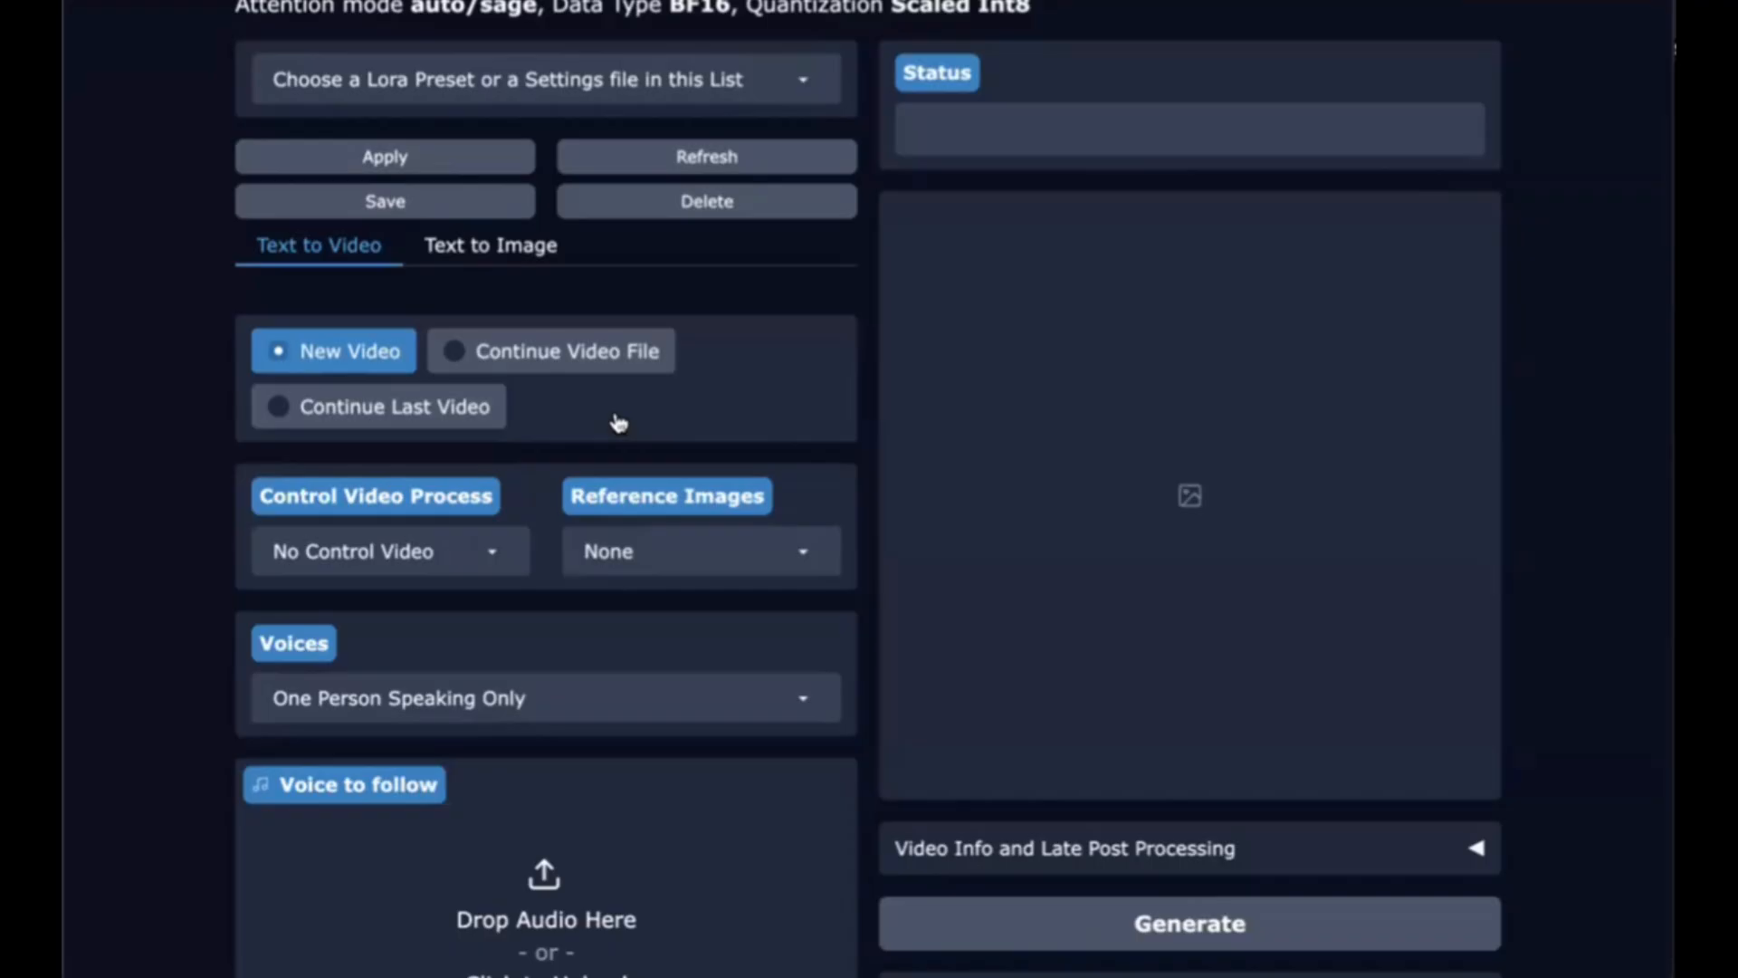
pyautogui.click(623, 550)
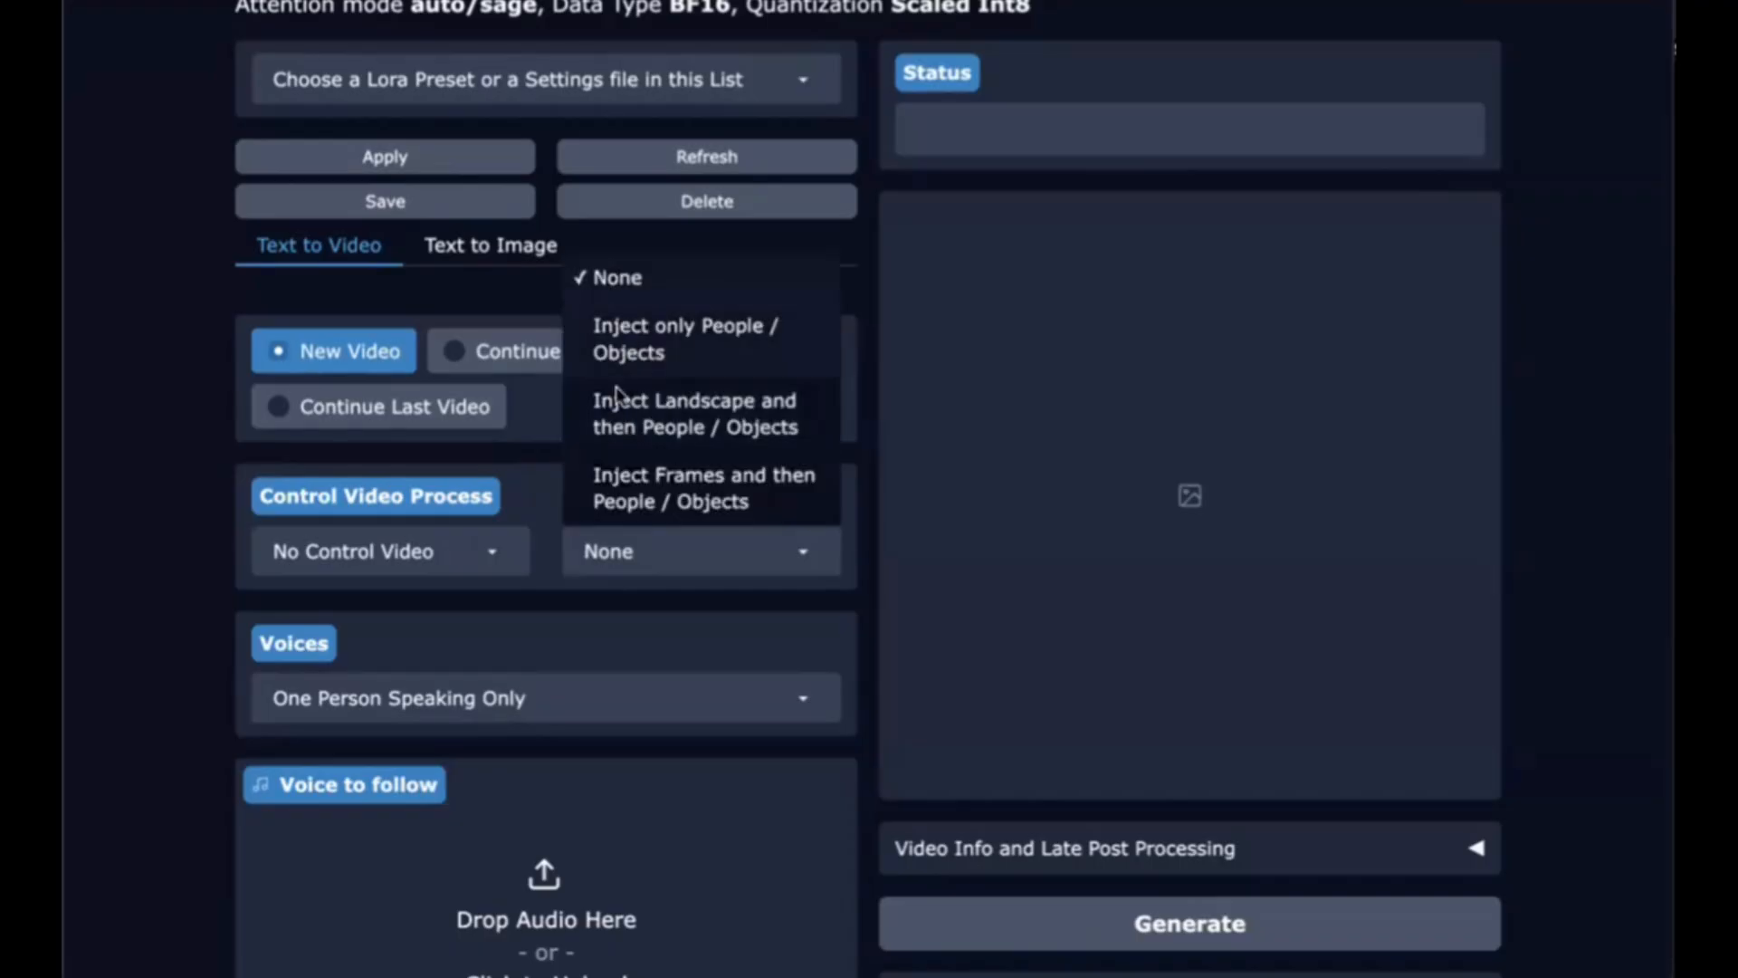
pyautogui.click(621, 366)
pyautogui.scroll(-1, 621, 399)
pyautogui.scroll(-2, 621, 399)
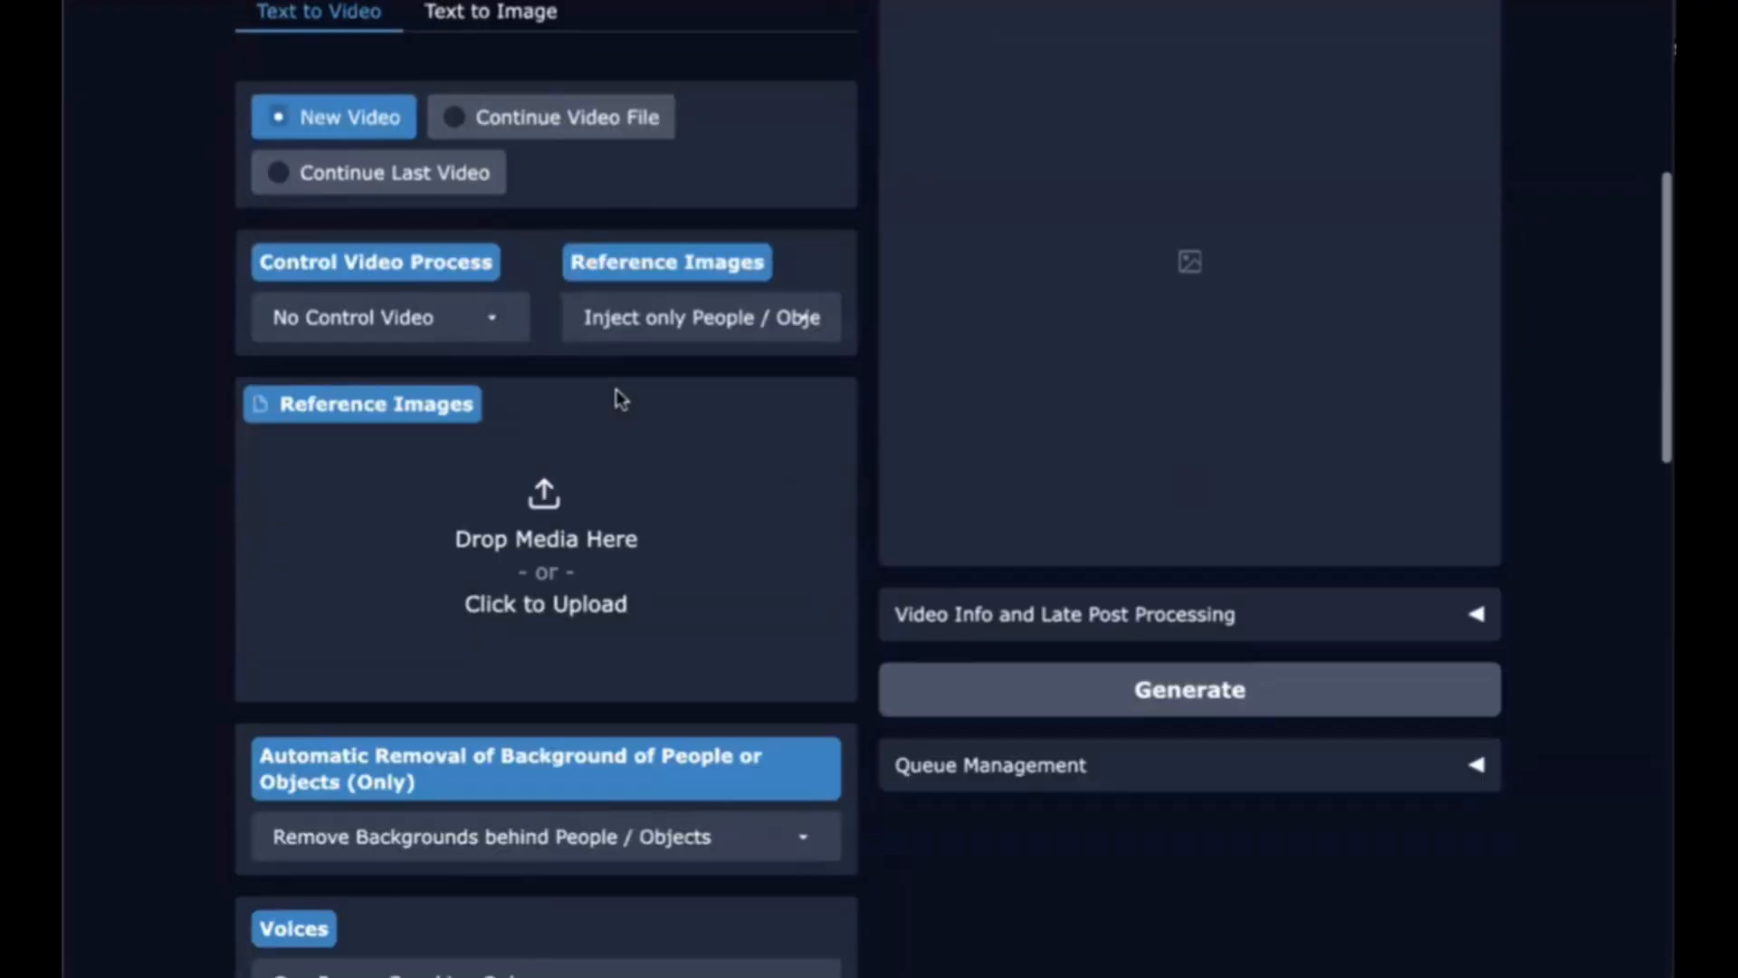
pyautogui.scroll(-1, 1481, 363)
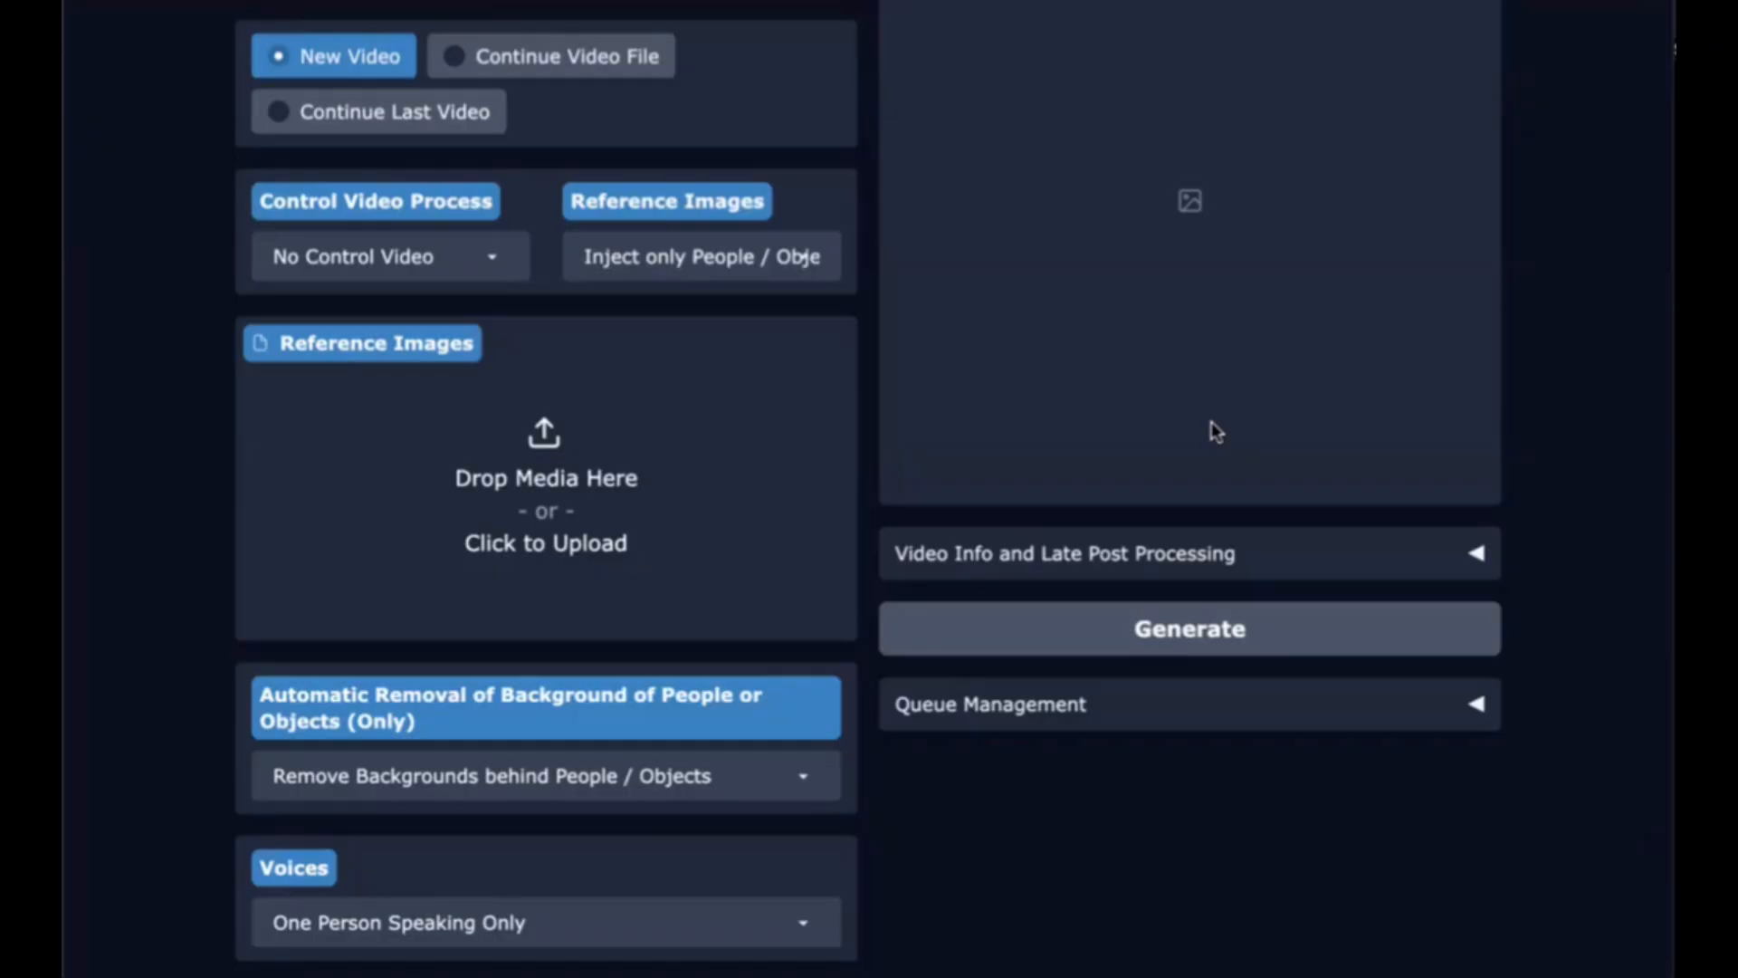
pyautogui.moveTo(1203, 507); pyautogui.dragTo(537, 478)
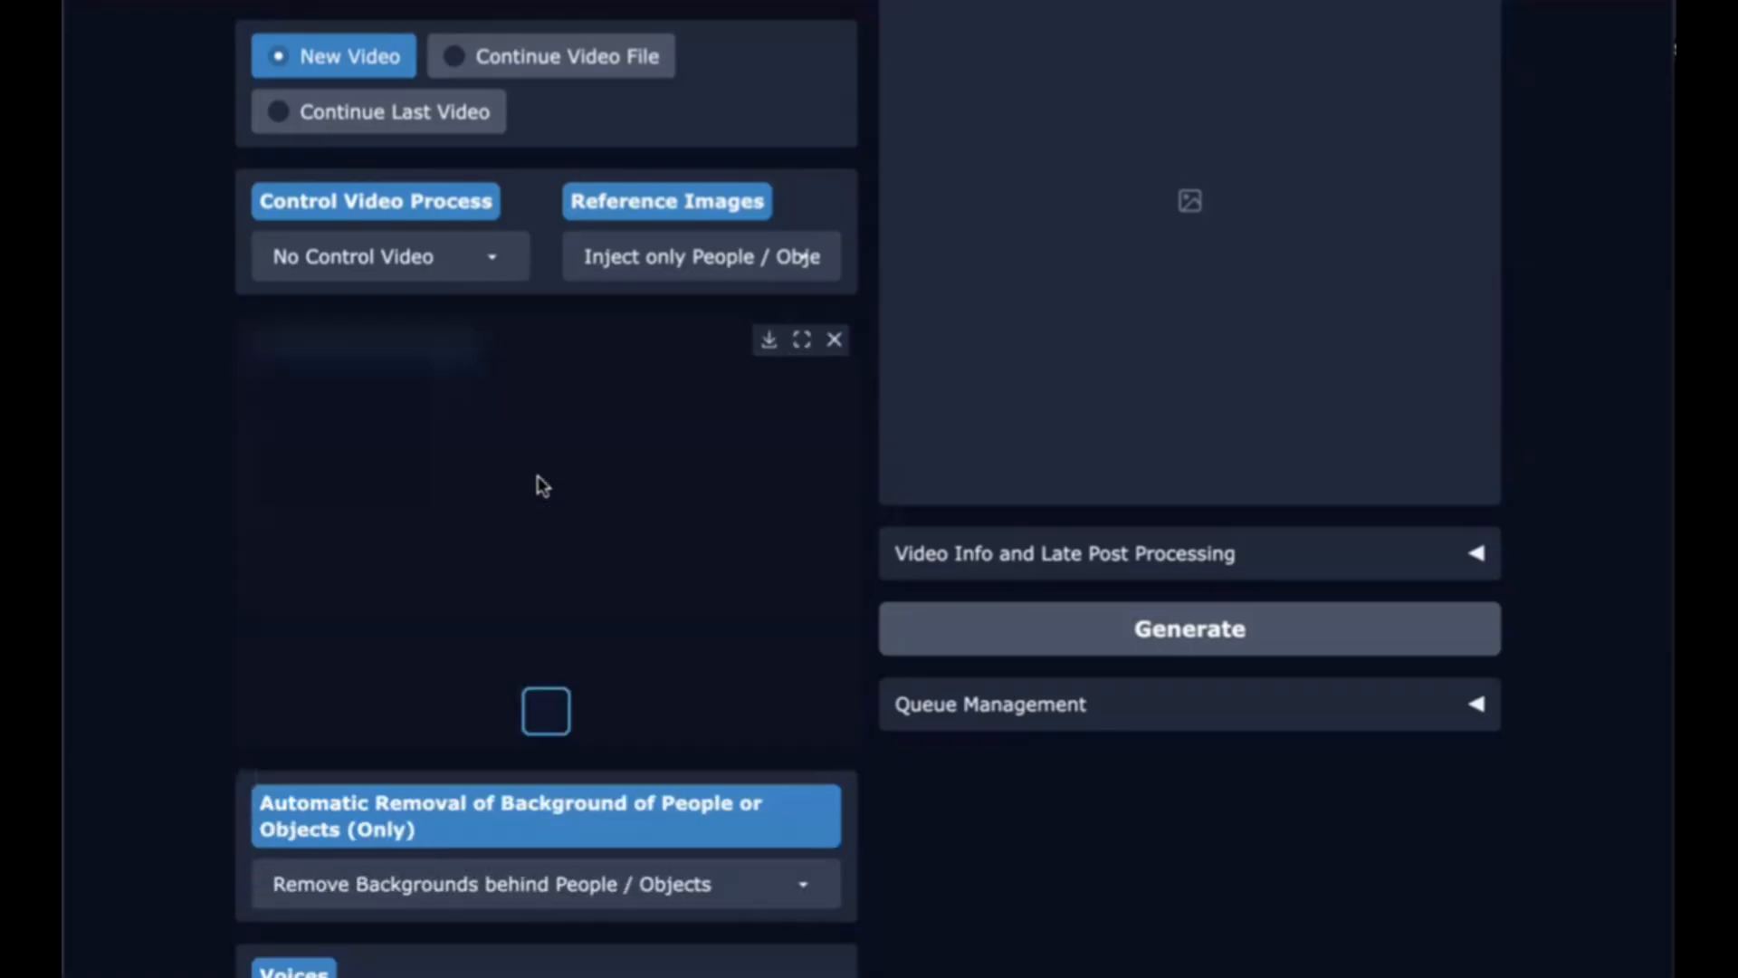
# - Set the automatic background removal option to Keep Backgrounds behind People / Objects
pyautogui.scroll(-3, 504, 561)
pyautogui.scroll(-1, 504, 557)
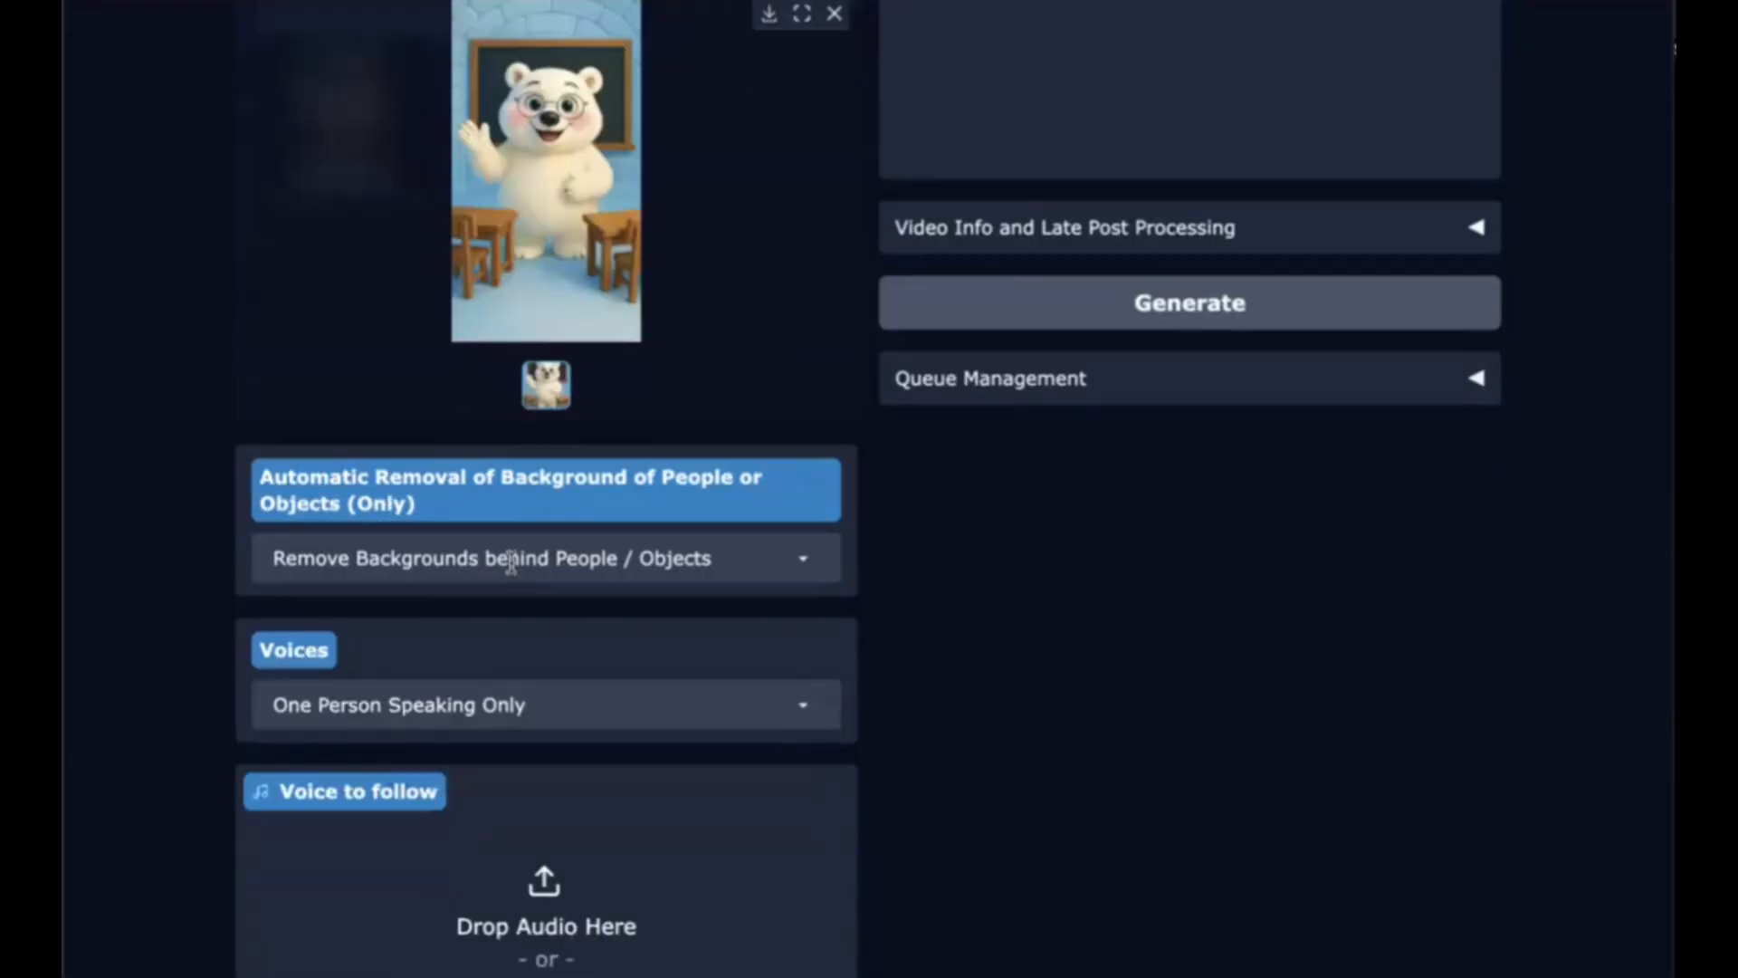
pyautogui.click(493, 496)
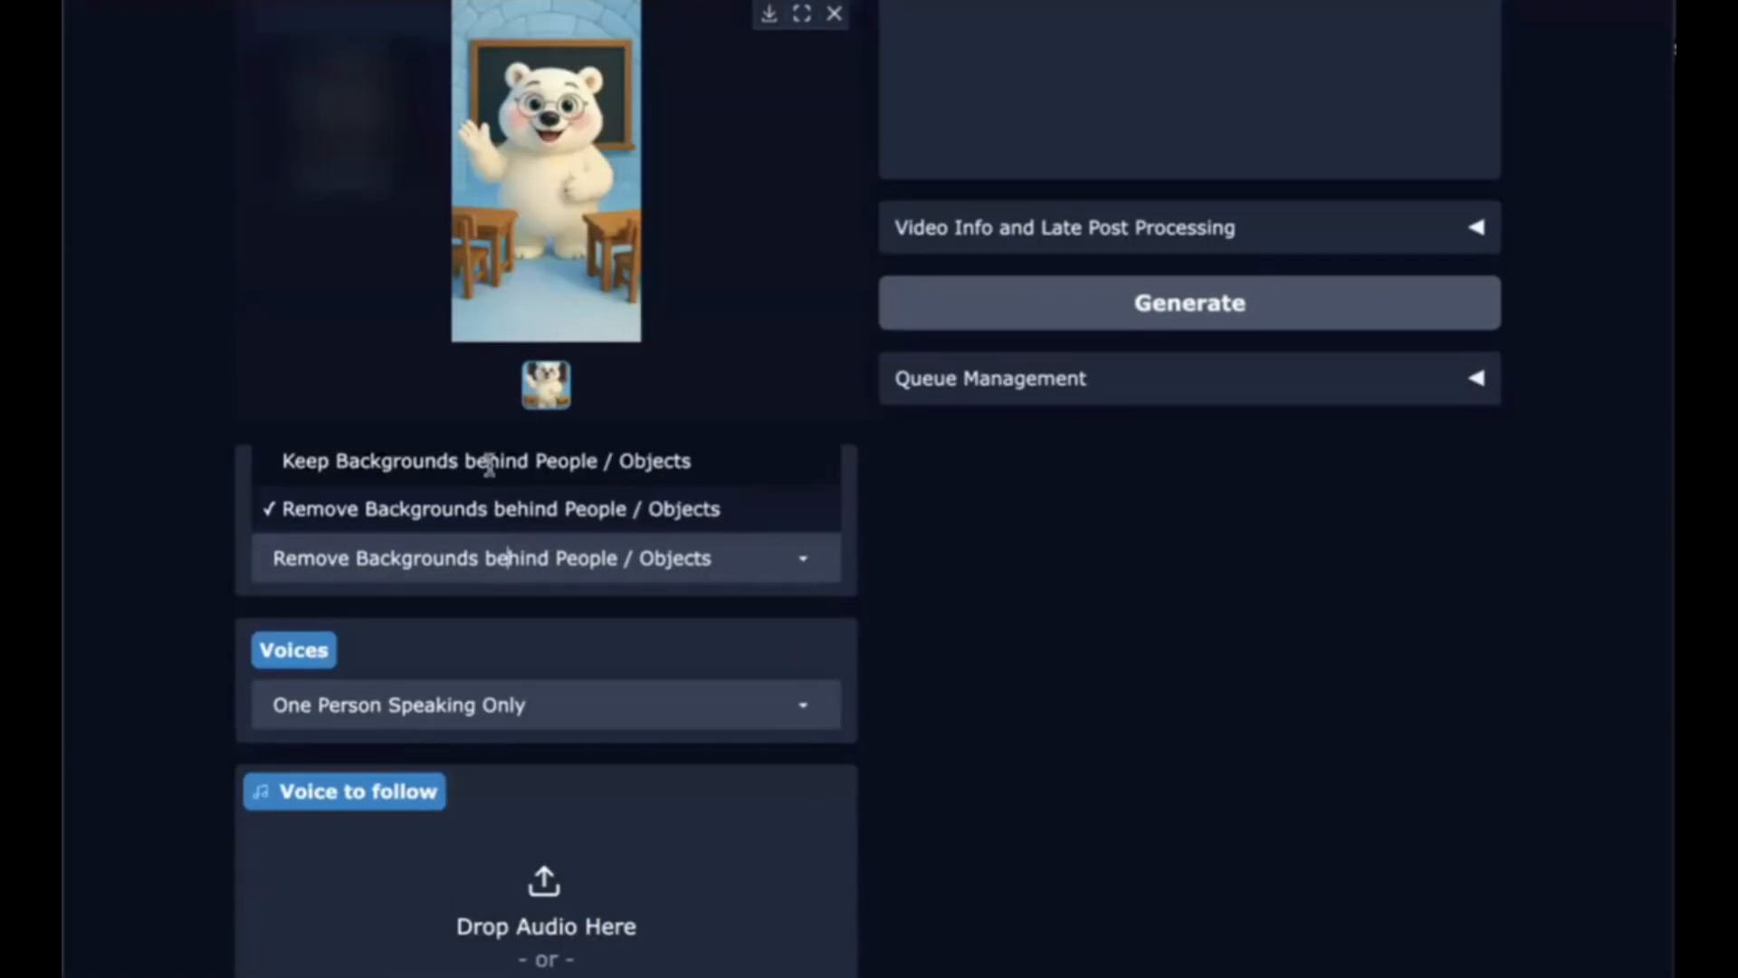
pyautogui.click(488, 464)
# - Add the speech audio clip as the voice to follow and review the Voices options, keeping One Person Speaking Only
pyautogui.scroll(-5, 518, 540)
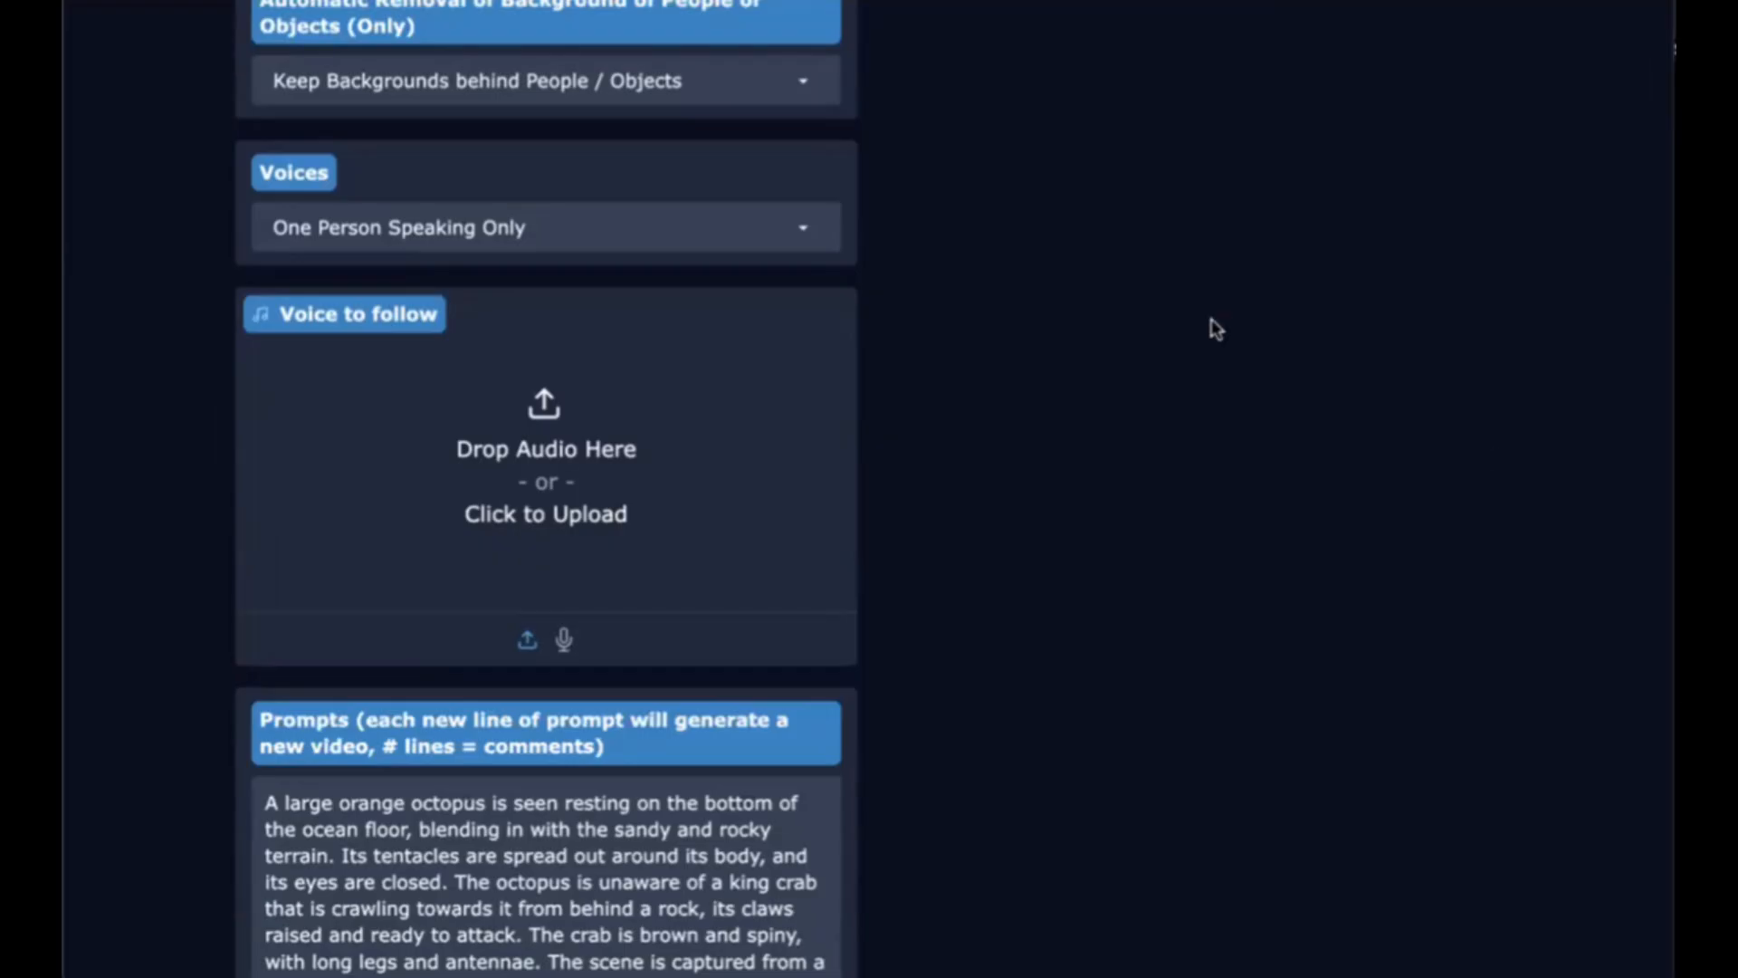
pyautogui.moveTo(1098, 335); pyautogui.dragTo(576, 466)
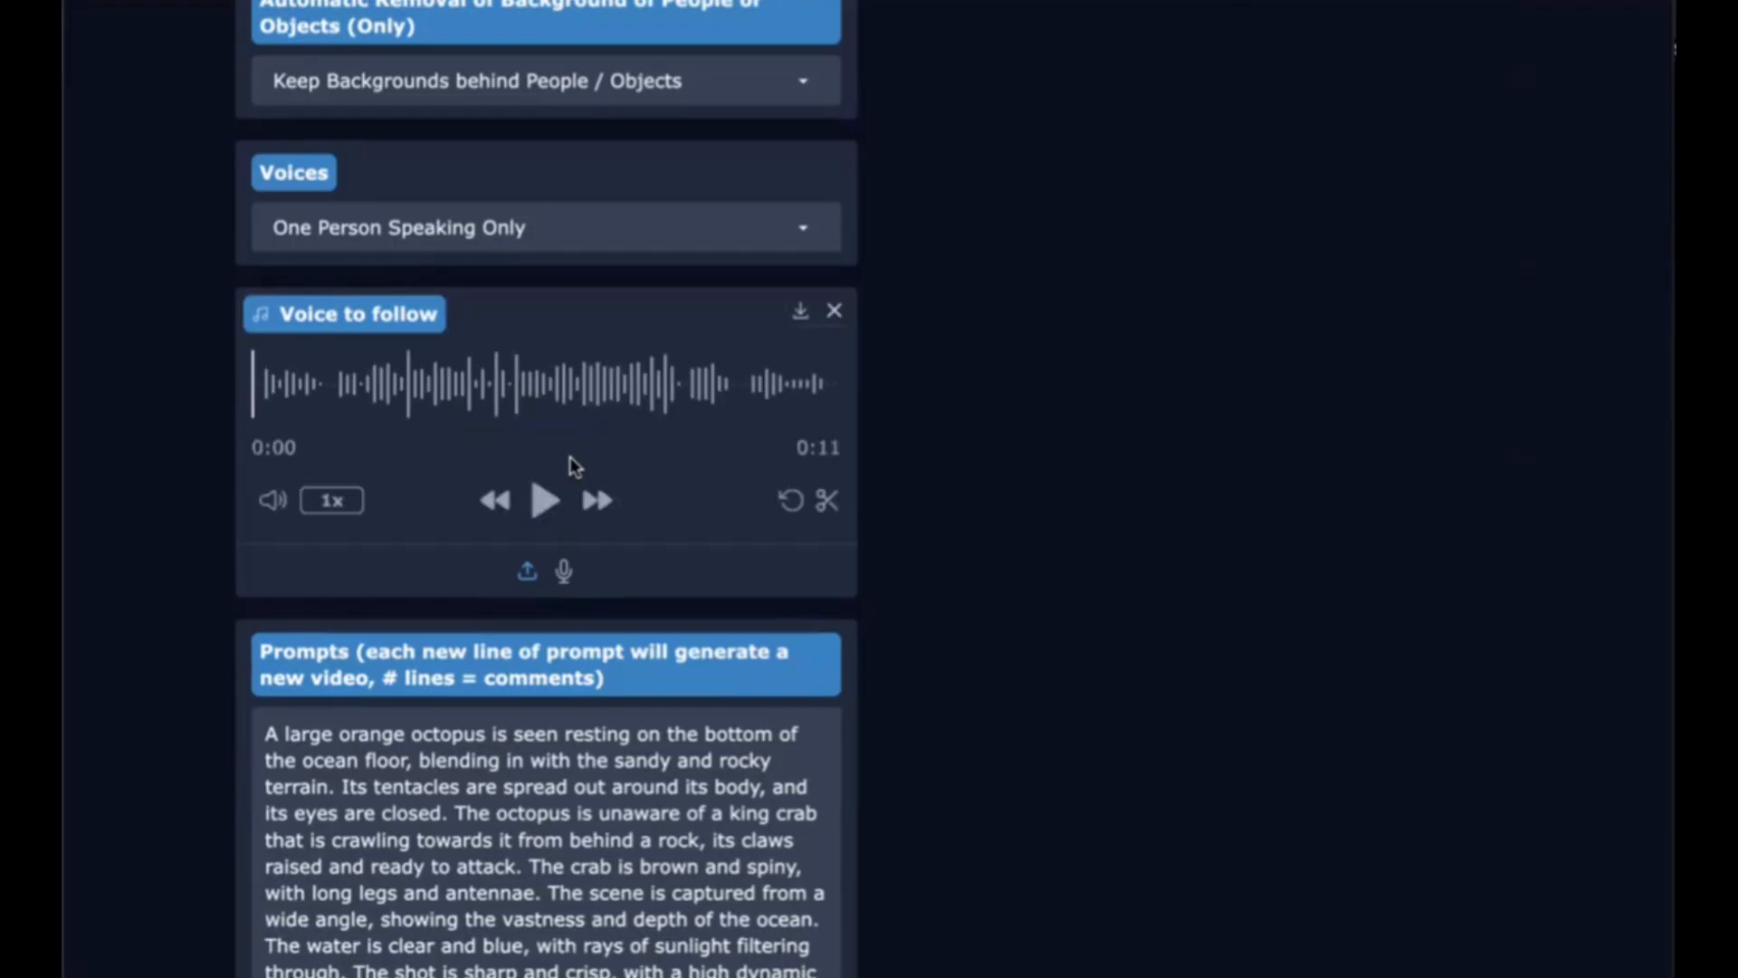
pyautogui.click(800, 234)
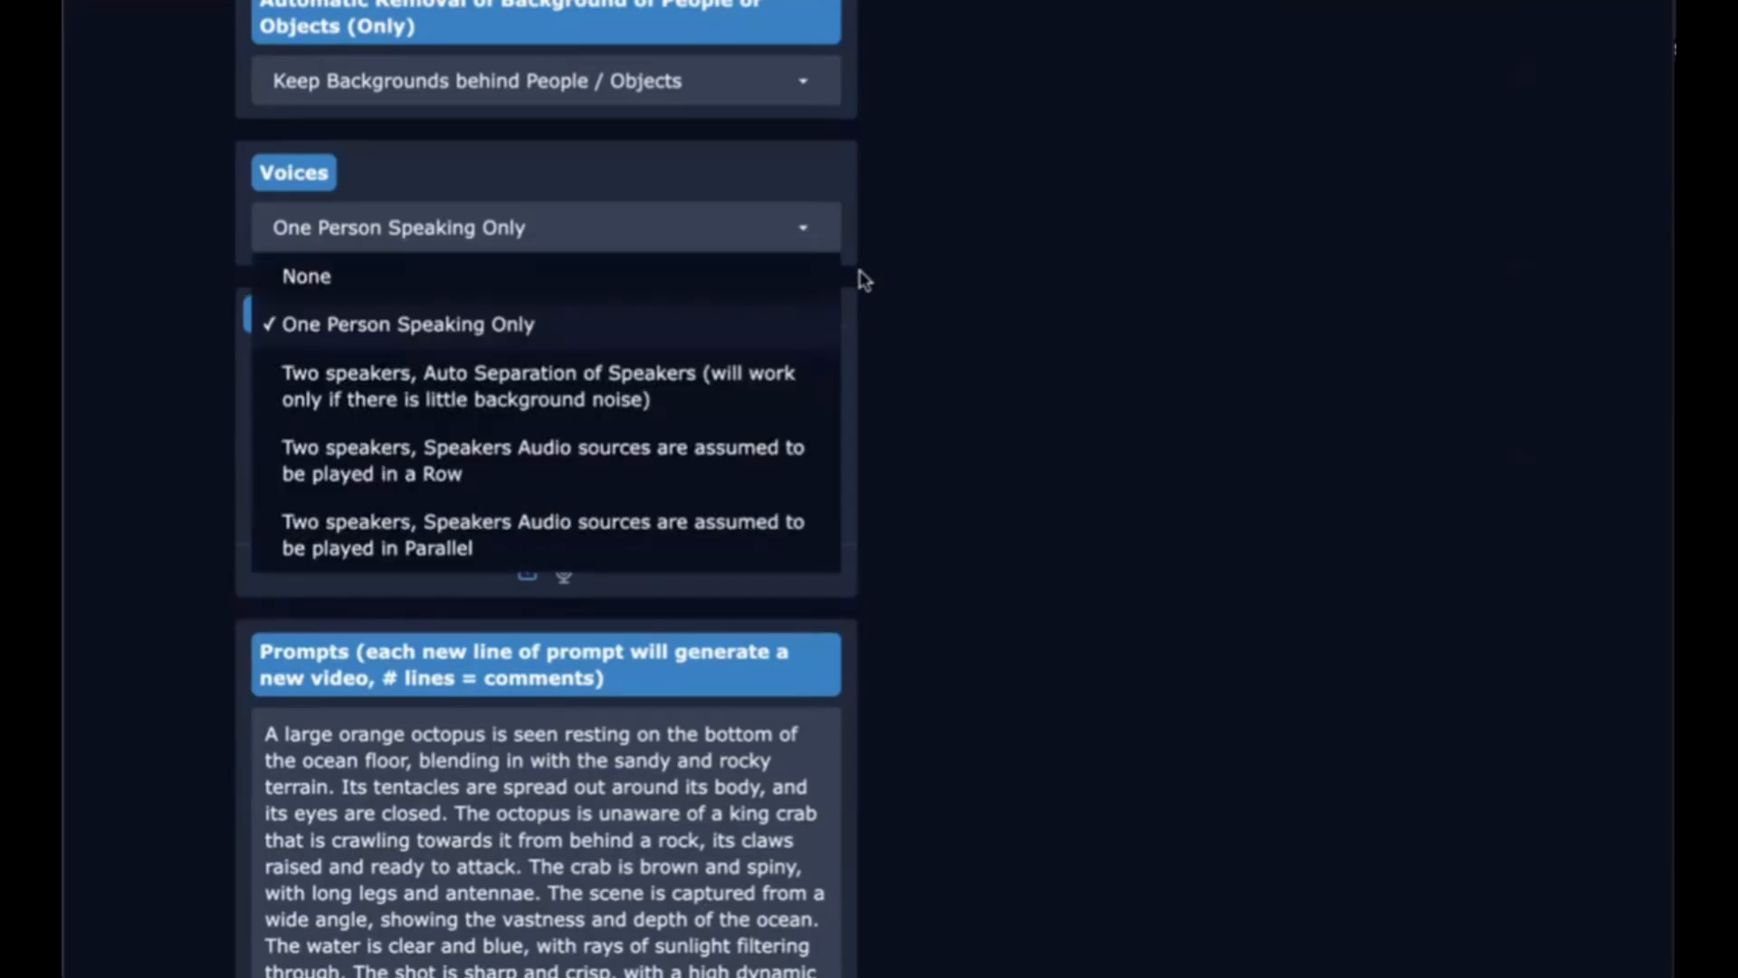
pyautogui.click(378, 650)
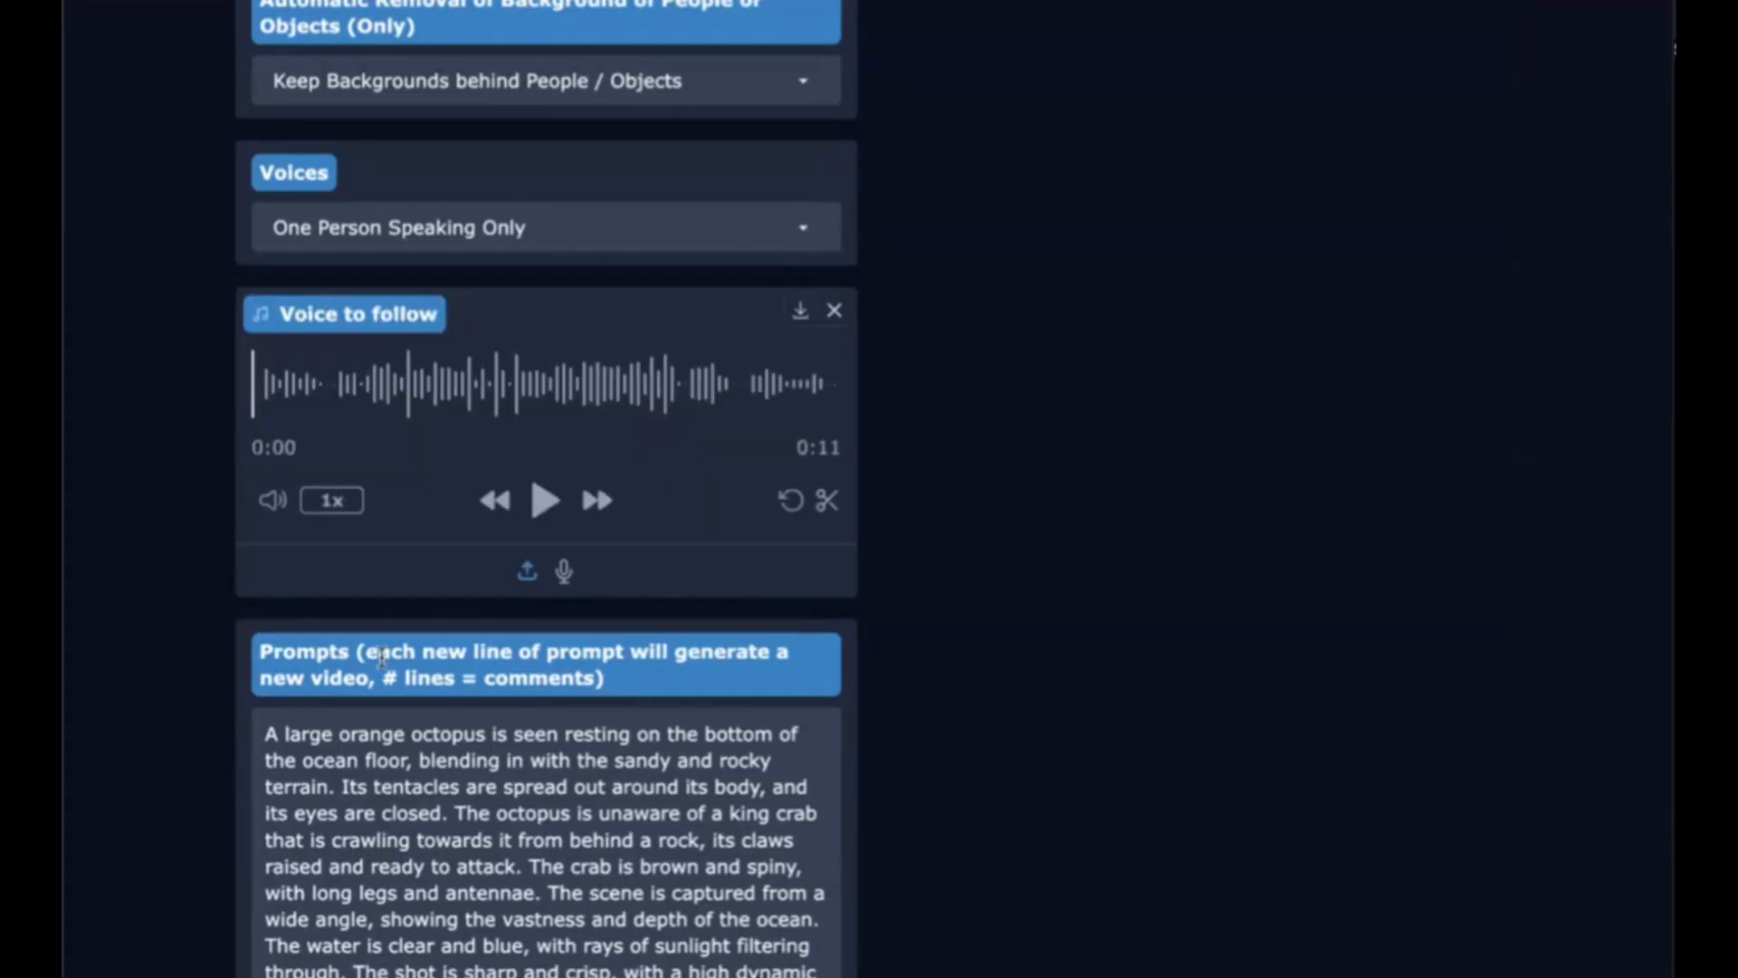
# - Replace the prompt with "A polar bear is teaching at the front of a classroom in an igloo. Make sure the lip sync is very accurate"
pyautogui.scroll(-3, 345, 644)
pyautogui.scroll(-2, 152, 289)
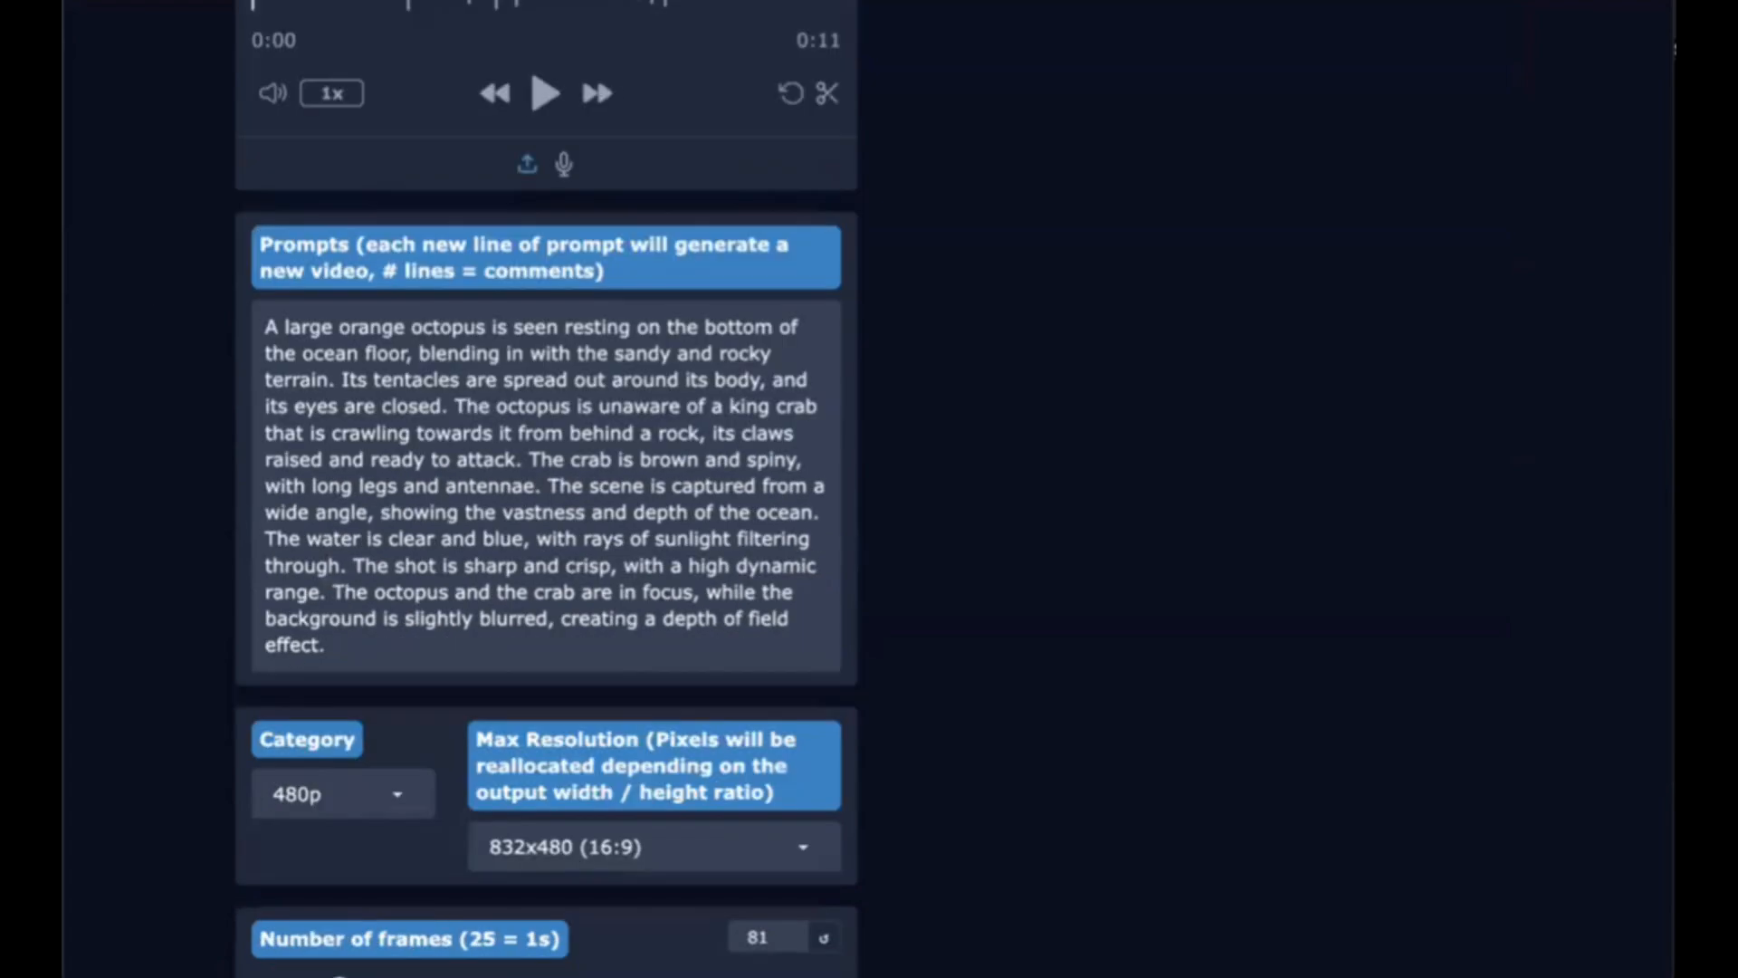
pyautogui.hotkey('ctrl', 'a')
pyautogui.press('BackSpace')
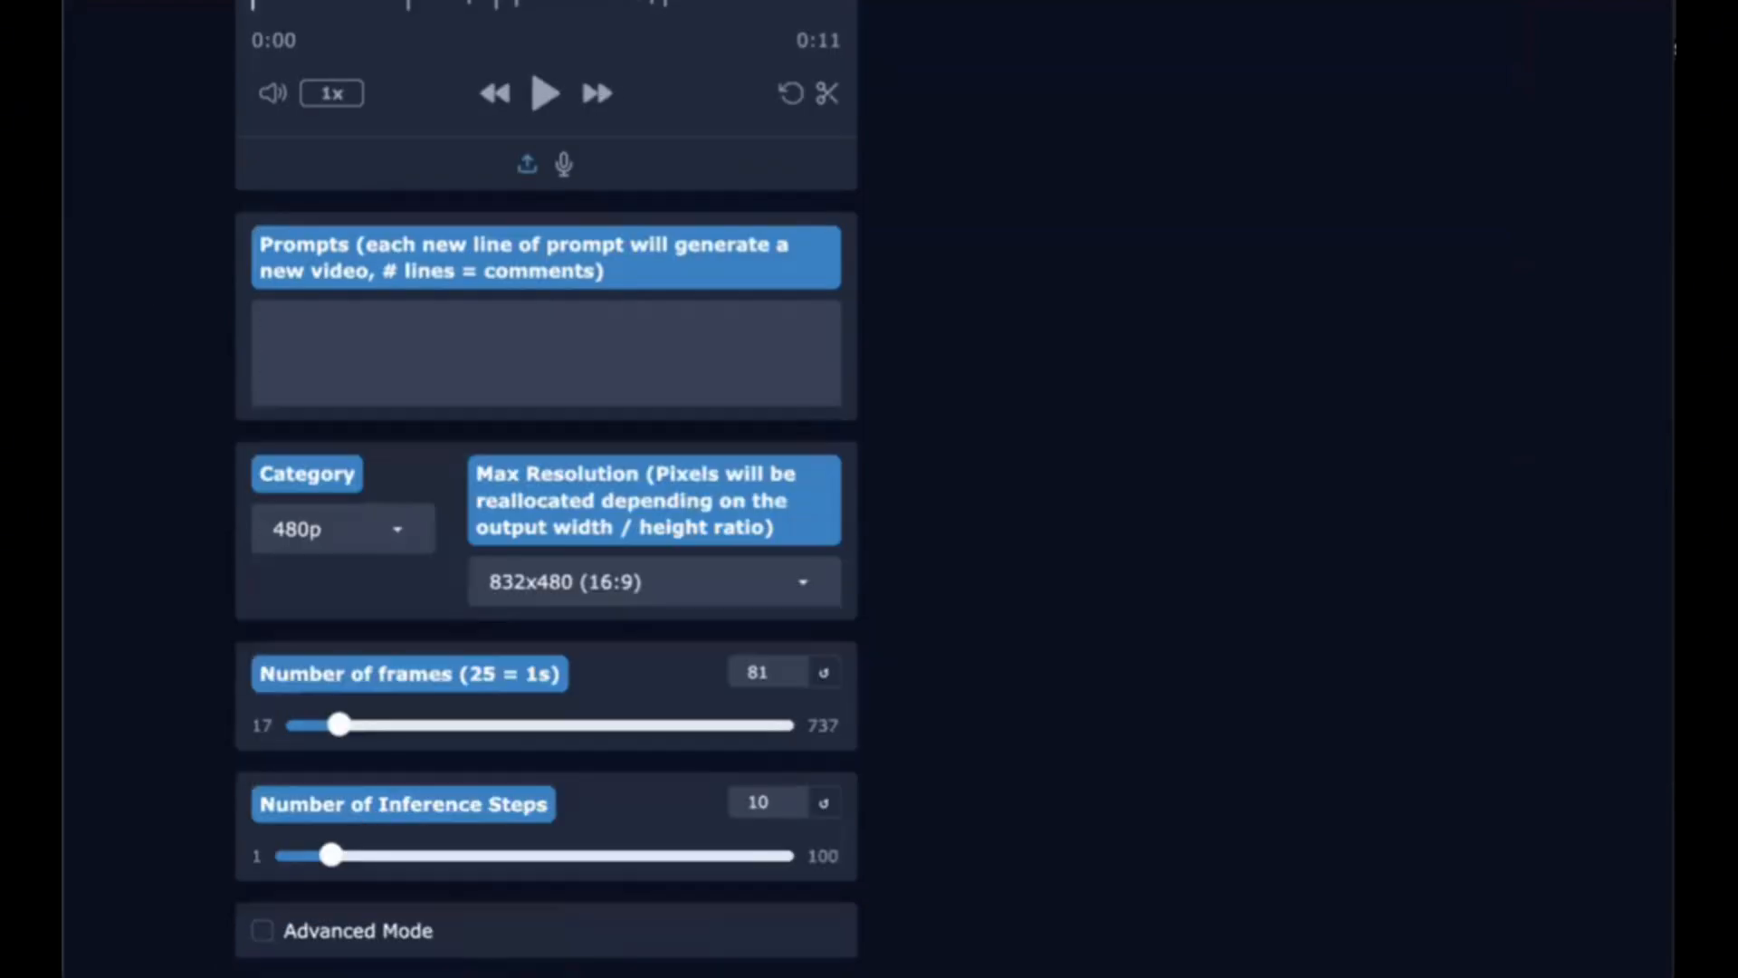
pyautogui.write('A polar bear is tea')
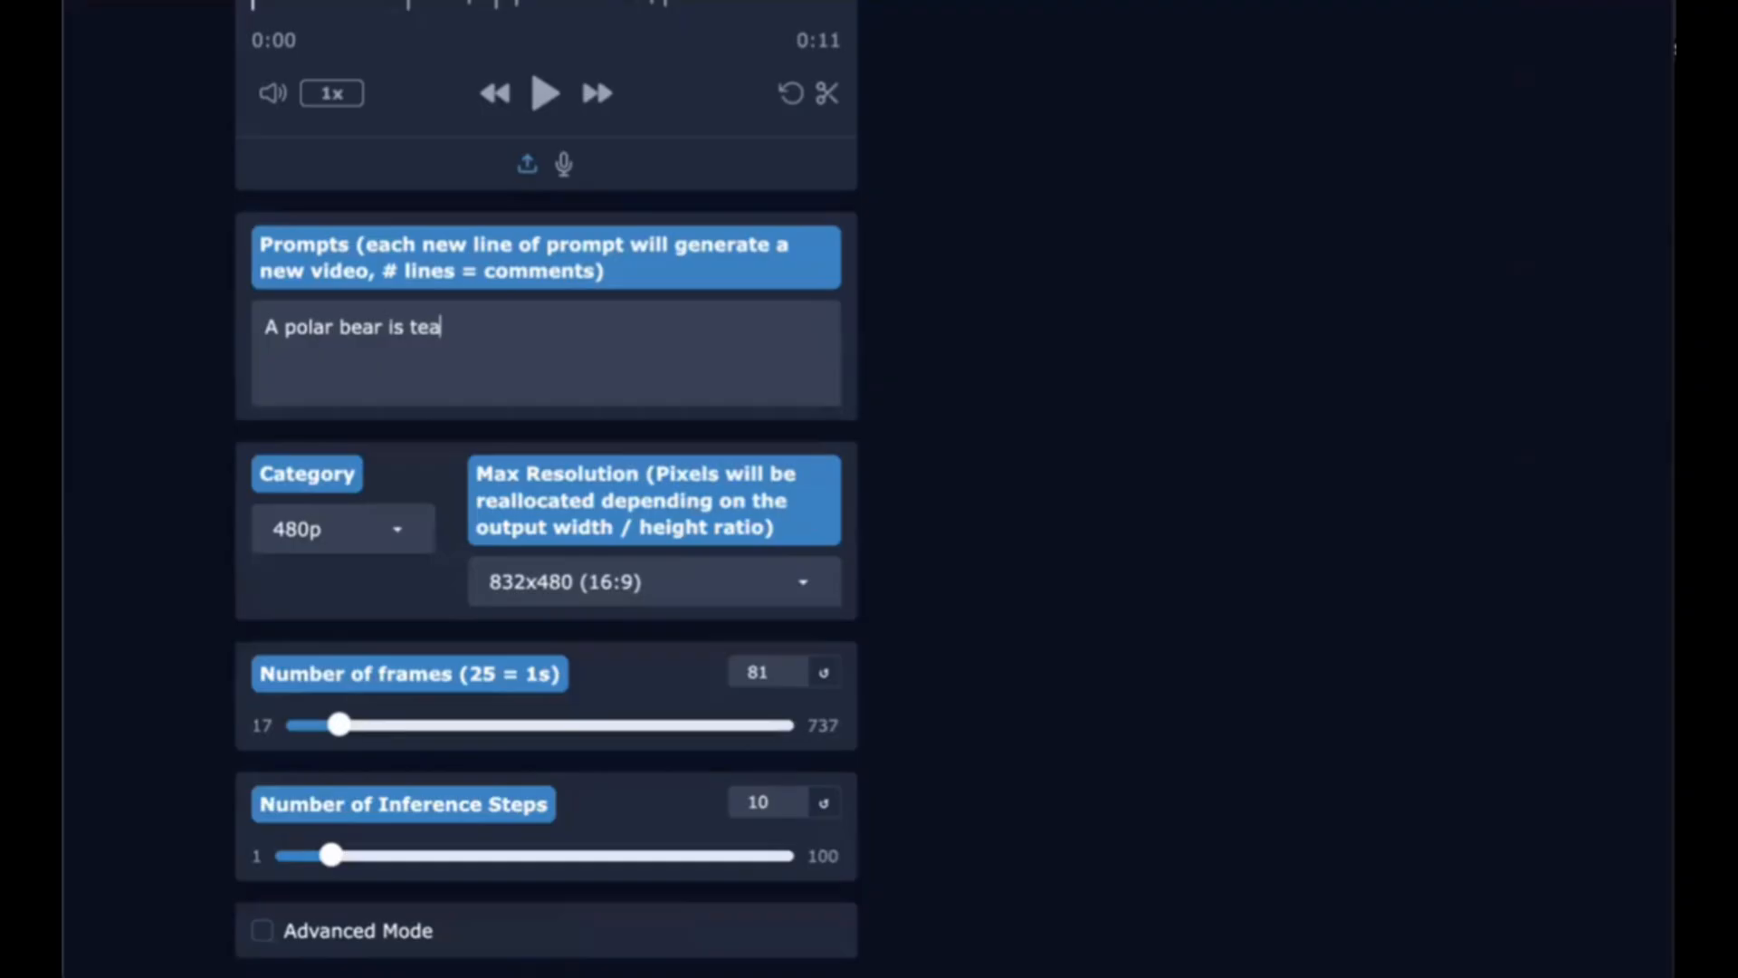
pyautogui.write('ching at the front')
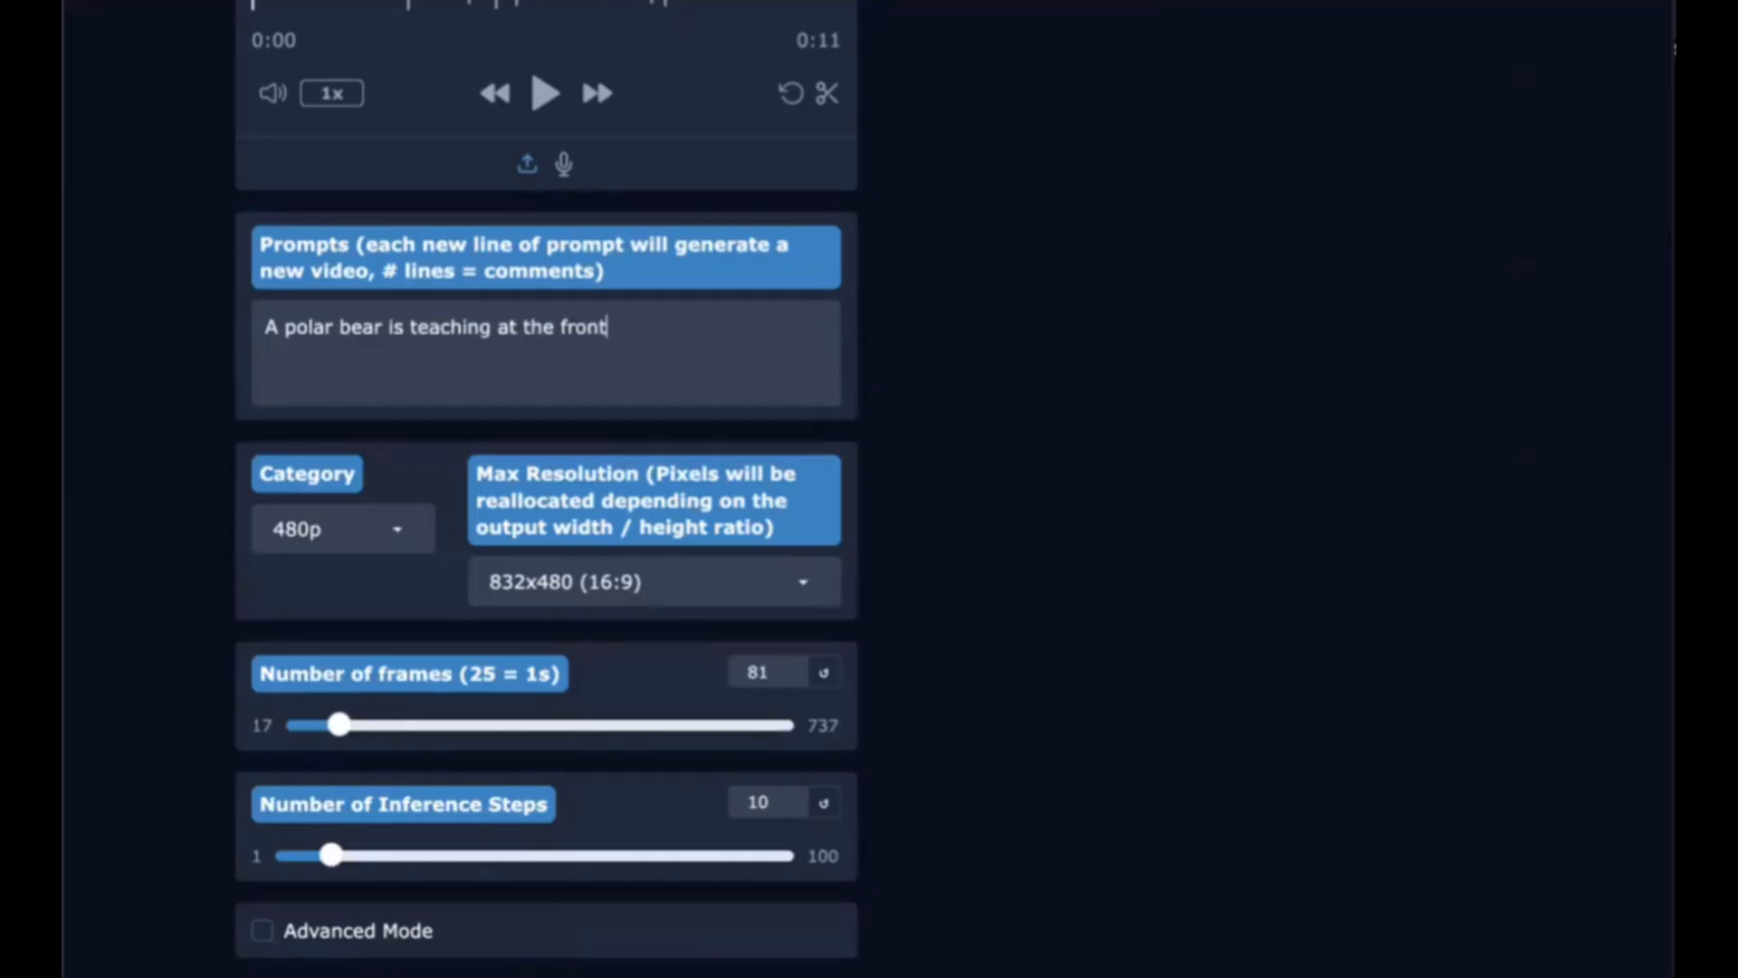
pyautogui.write(' of a classroom in an i')
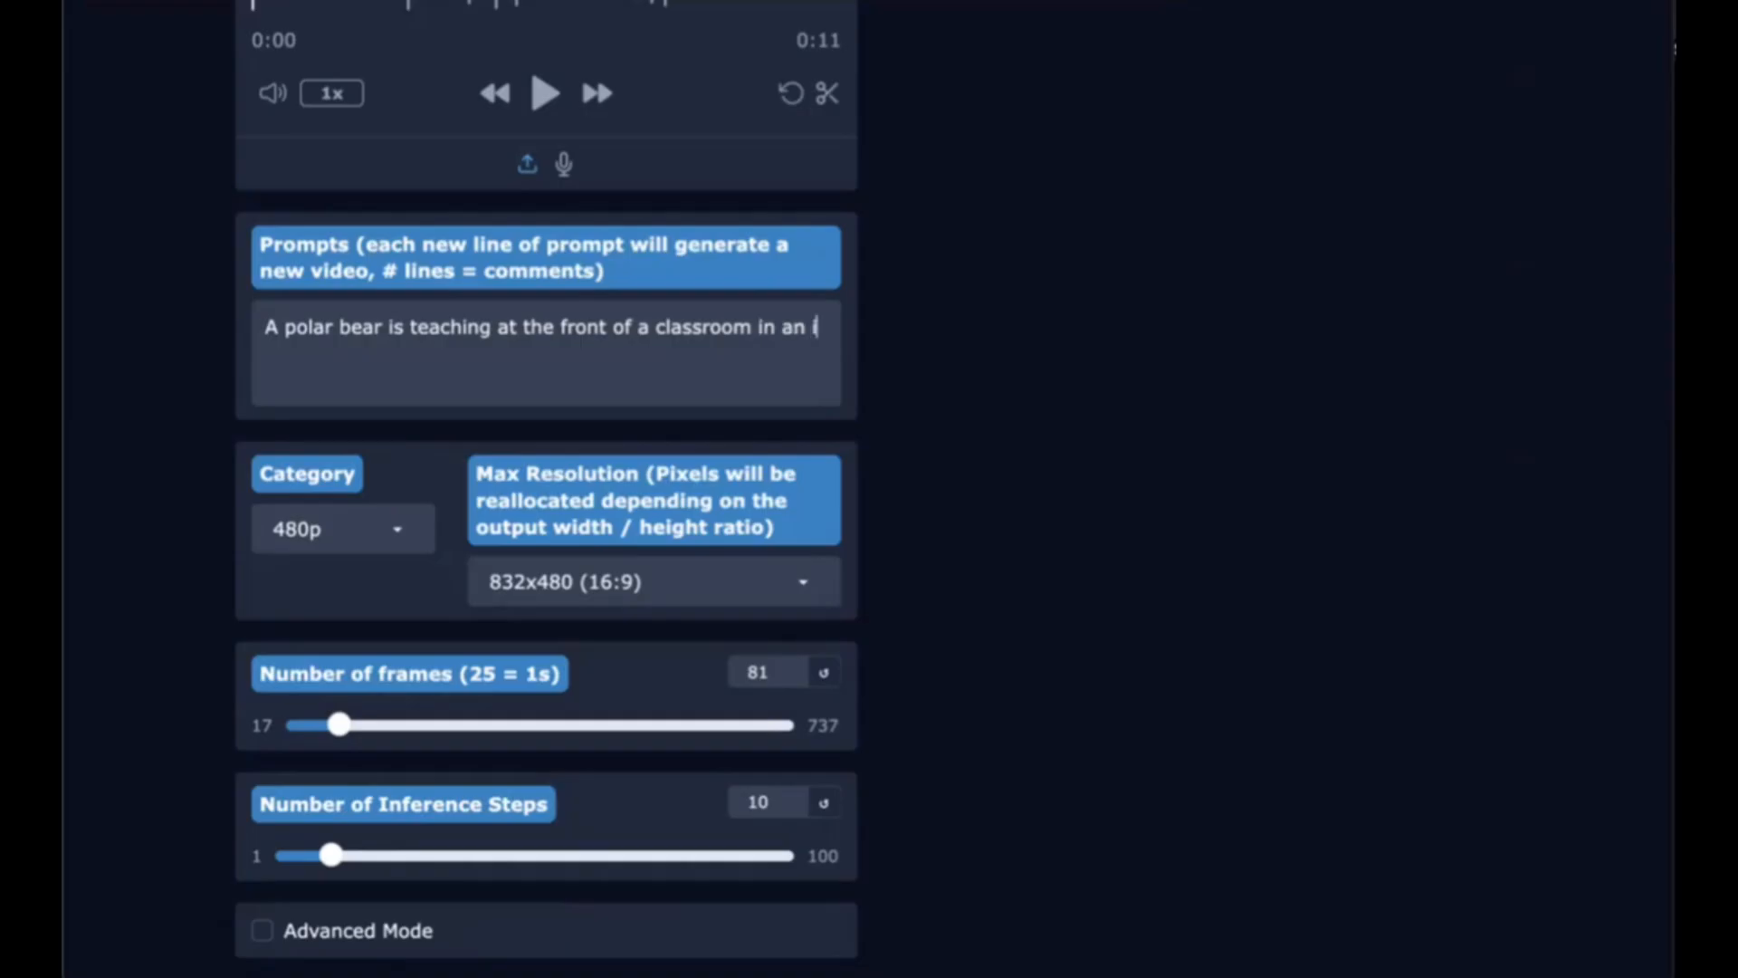
pyautogui.write('gloo. Make s')
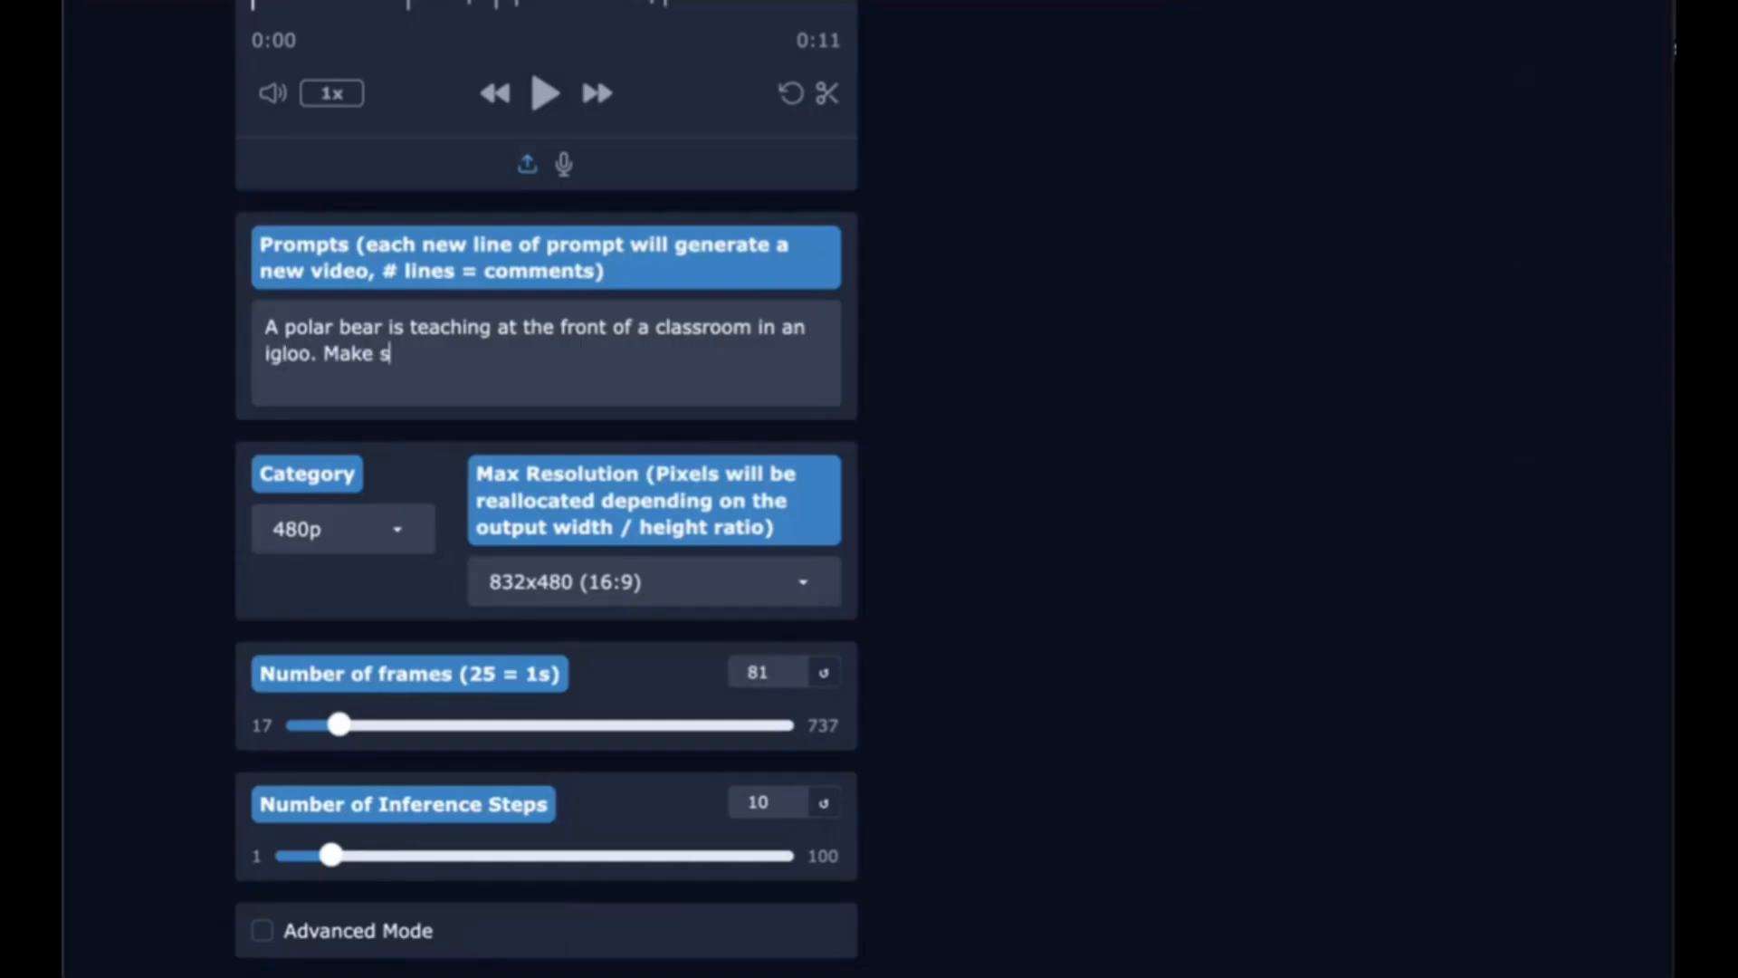
pyautogui.write('ure the lip sync is very ')
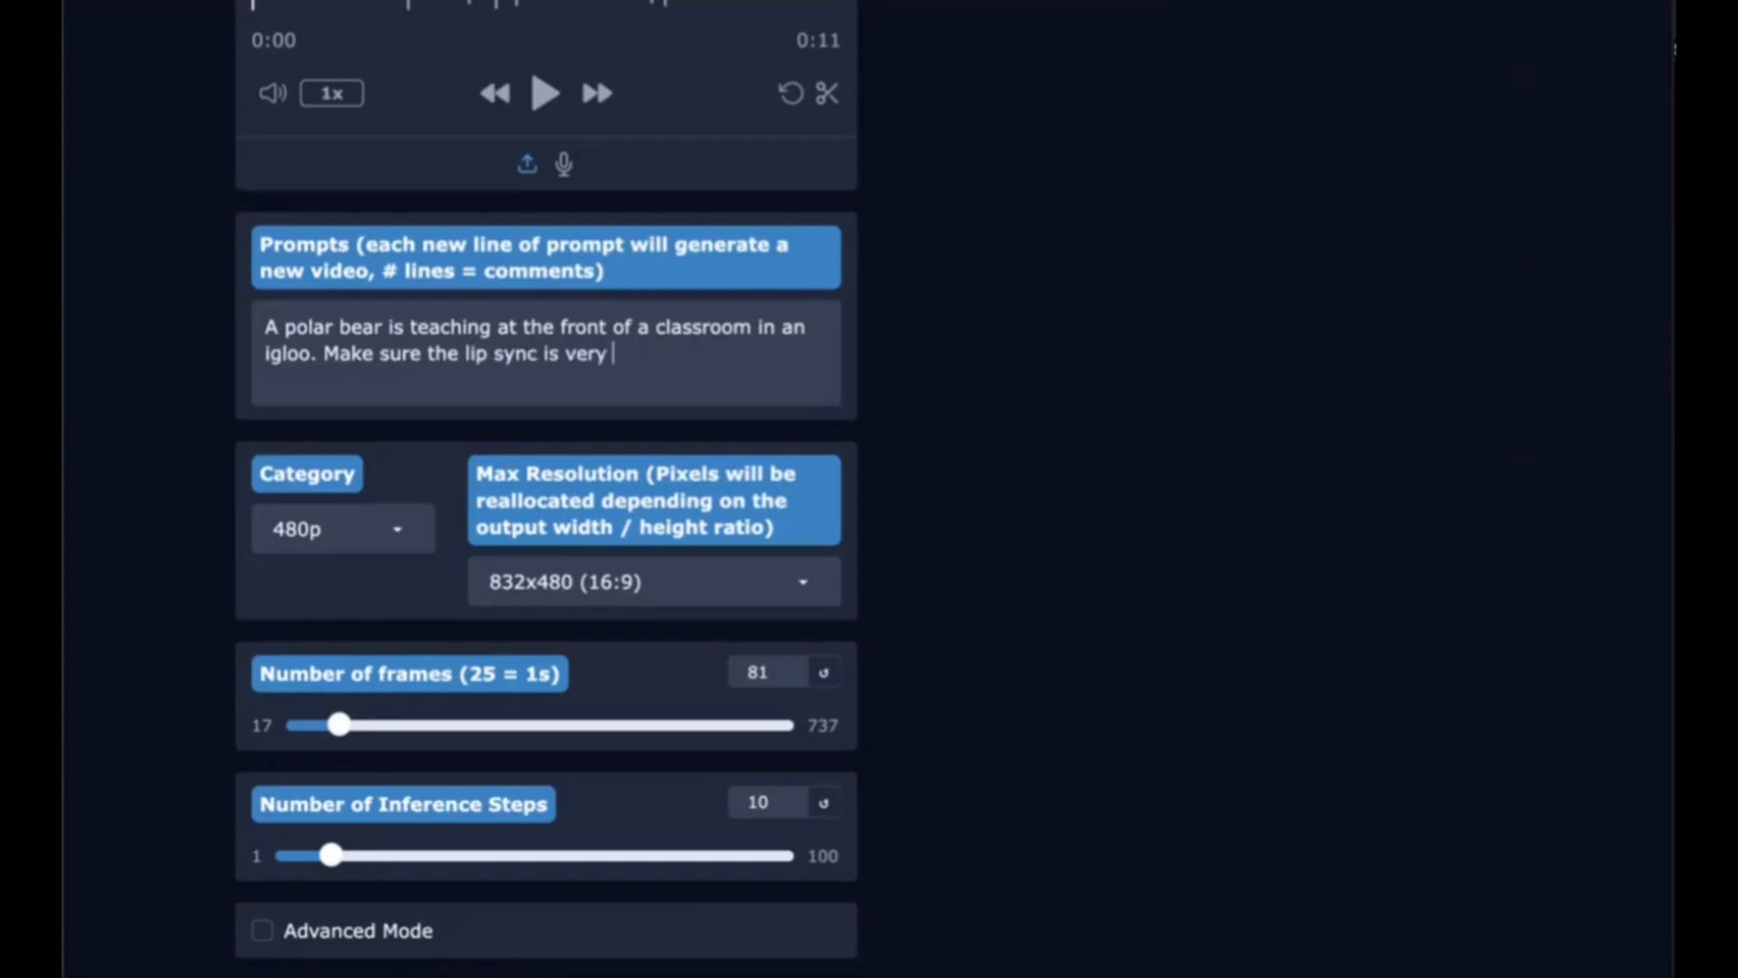
pyautogui.write('accurate')
# - Set the video's max resolution to 480x832 (9:16)
pyautogui.click(670, 481)
pyautogui.click(671, 482)
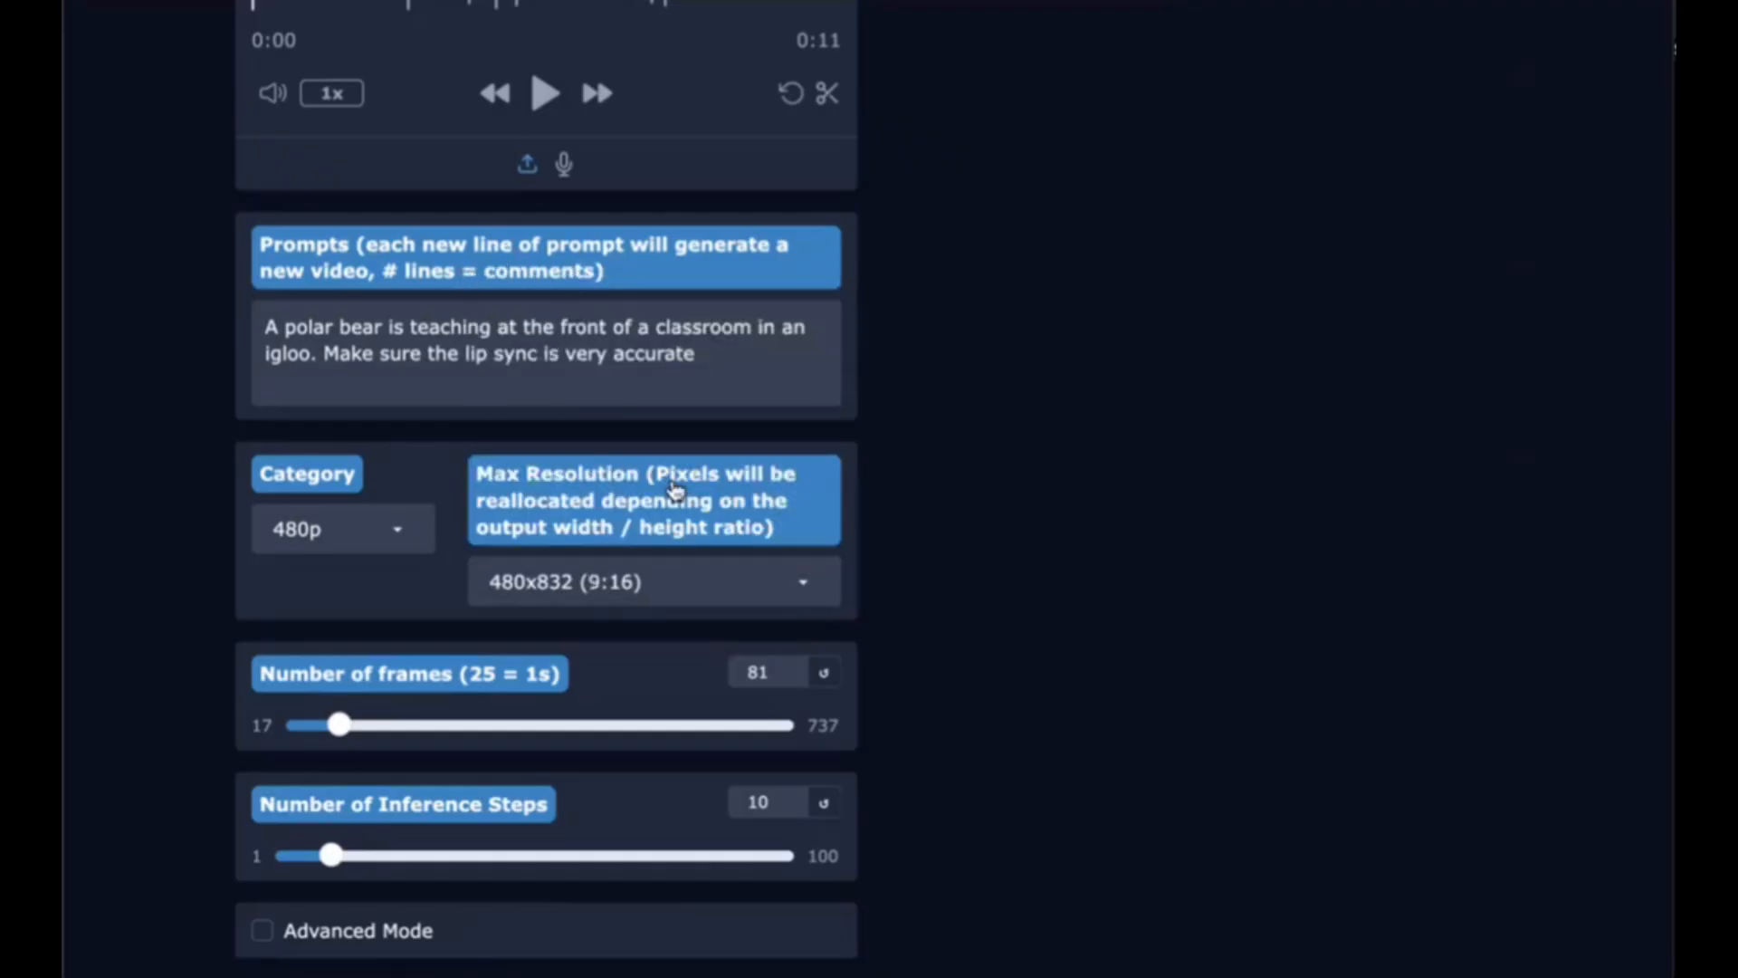
# - Set the video's number of frames to 275
pyautogui.scroll(-3, 633, 505)
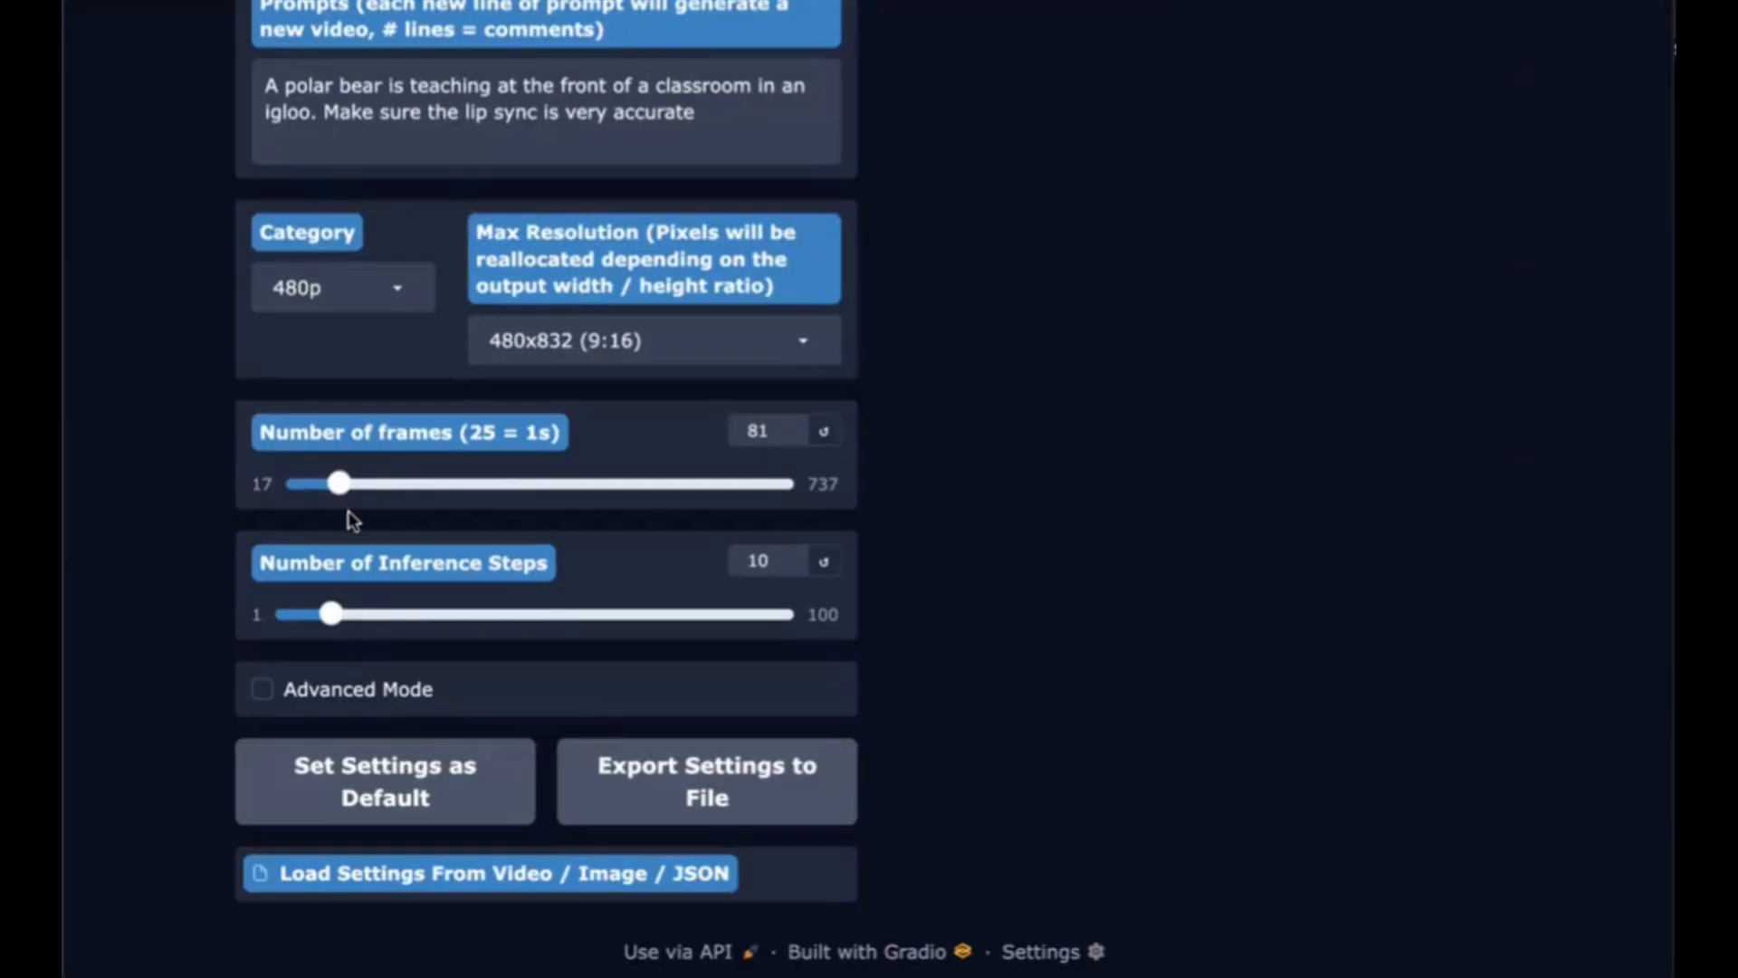
pyautogui.click(407, 484)
pyautogui.click(464, 486)
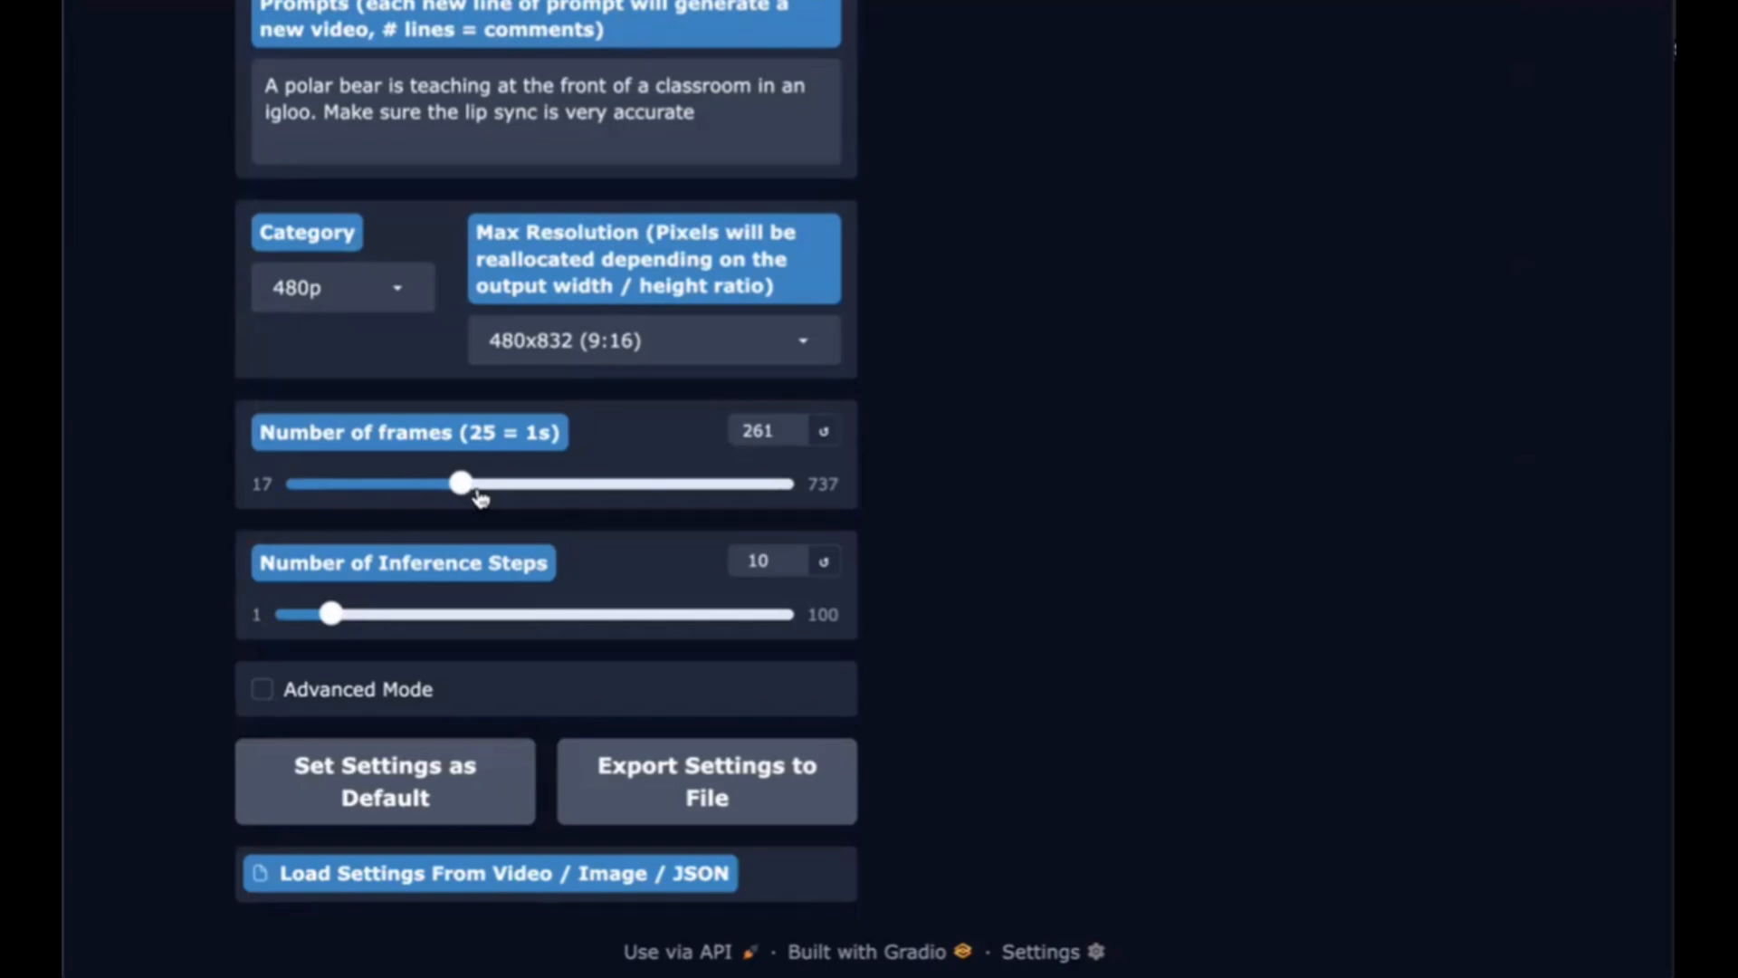
pyautogui.click(476, 489)
pyautogui.press('Left')
pyautogui.press('Left')
pyautogui.press('Left')
pyautogui.press('Left')
pyautogui.click(772, 432)
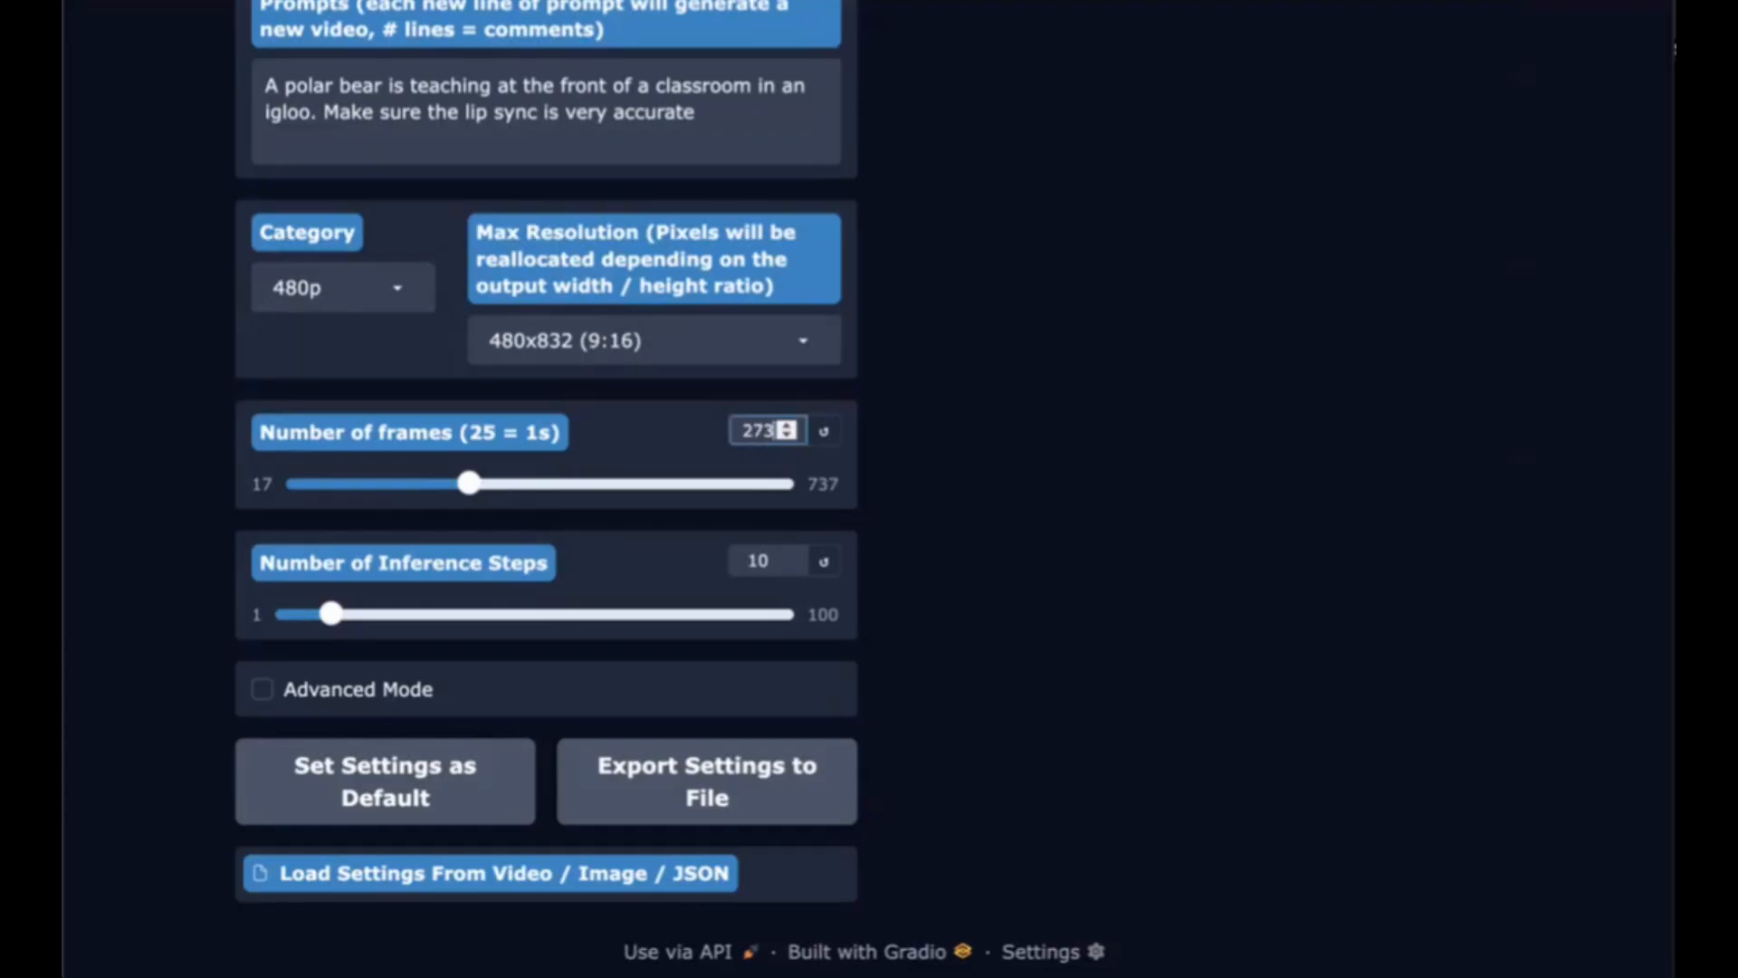
pyautogui.press('BackSpace')
pyautogui.write('5')
pyautogui.click(654, 527)
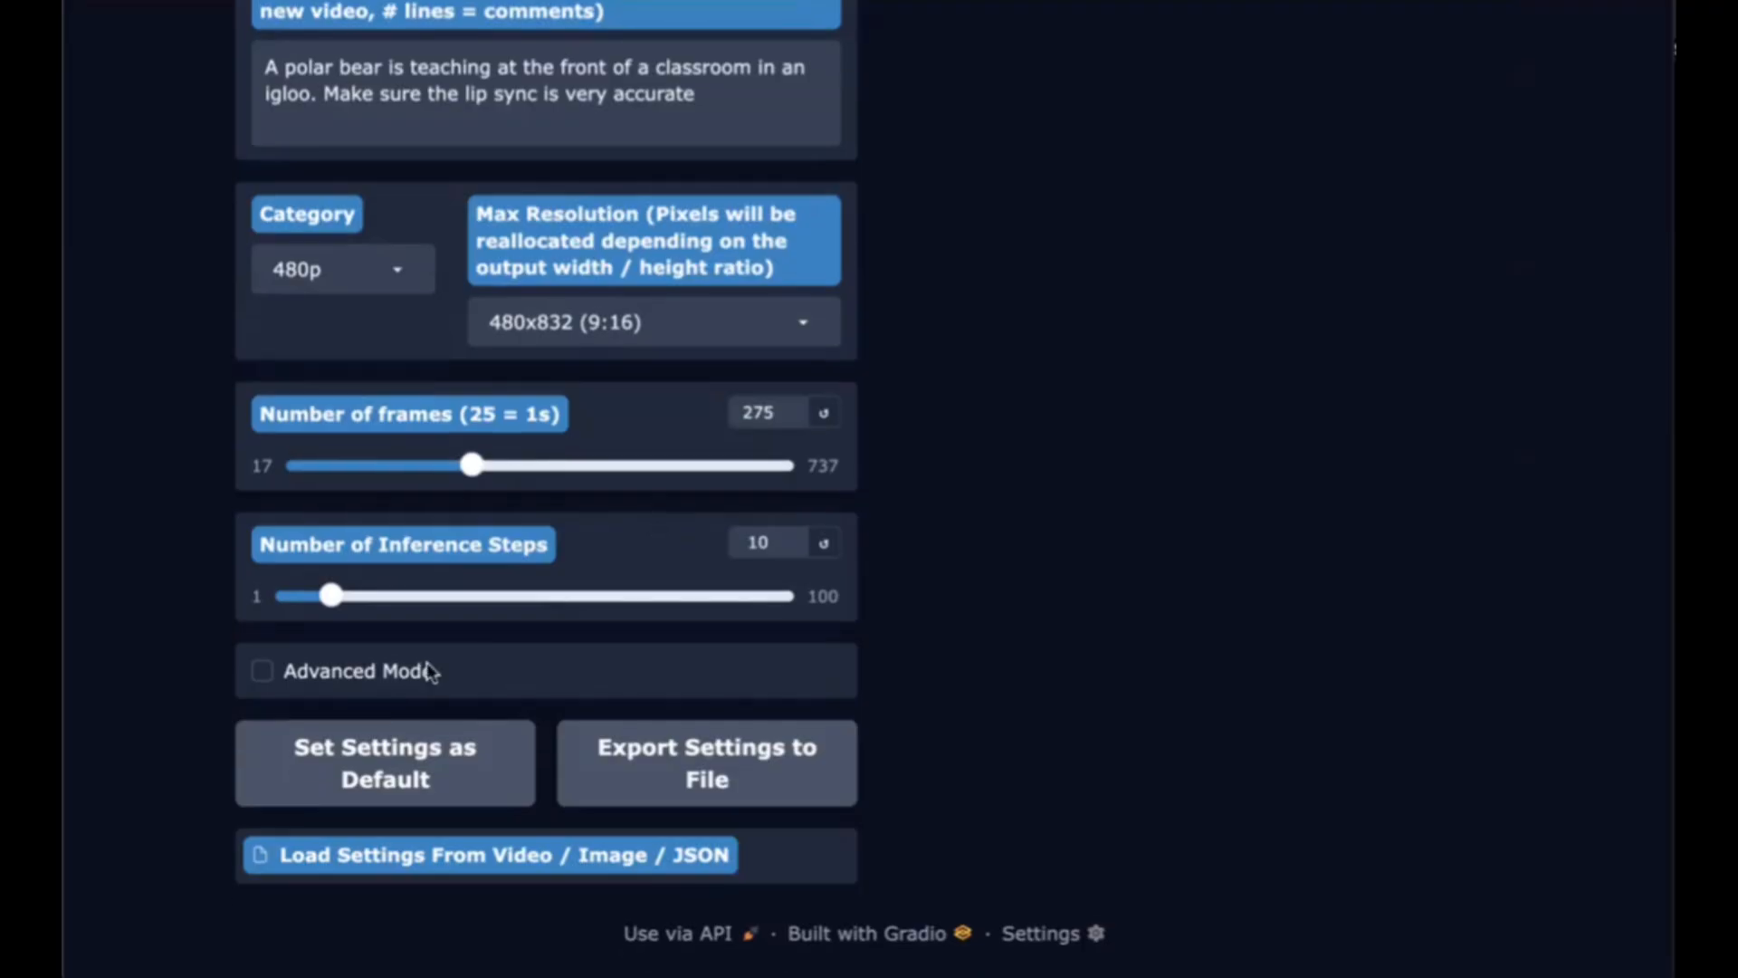
# - Enable Advanced Mode and set the Skip Steps Cache Type to Tea Cache, keeping the acceleration around x1.5 speed up
pyautogui.click(453, 666)
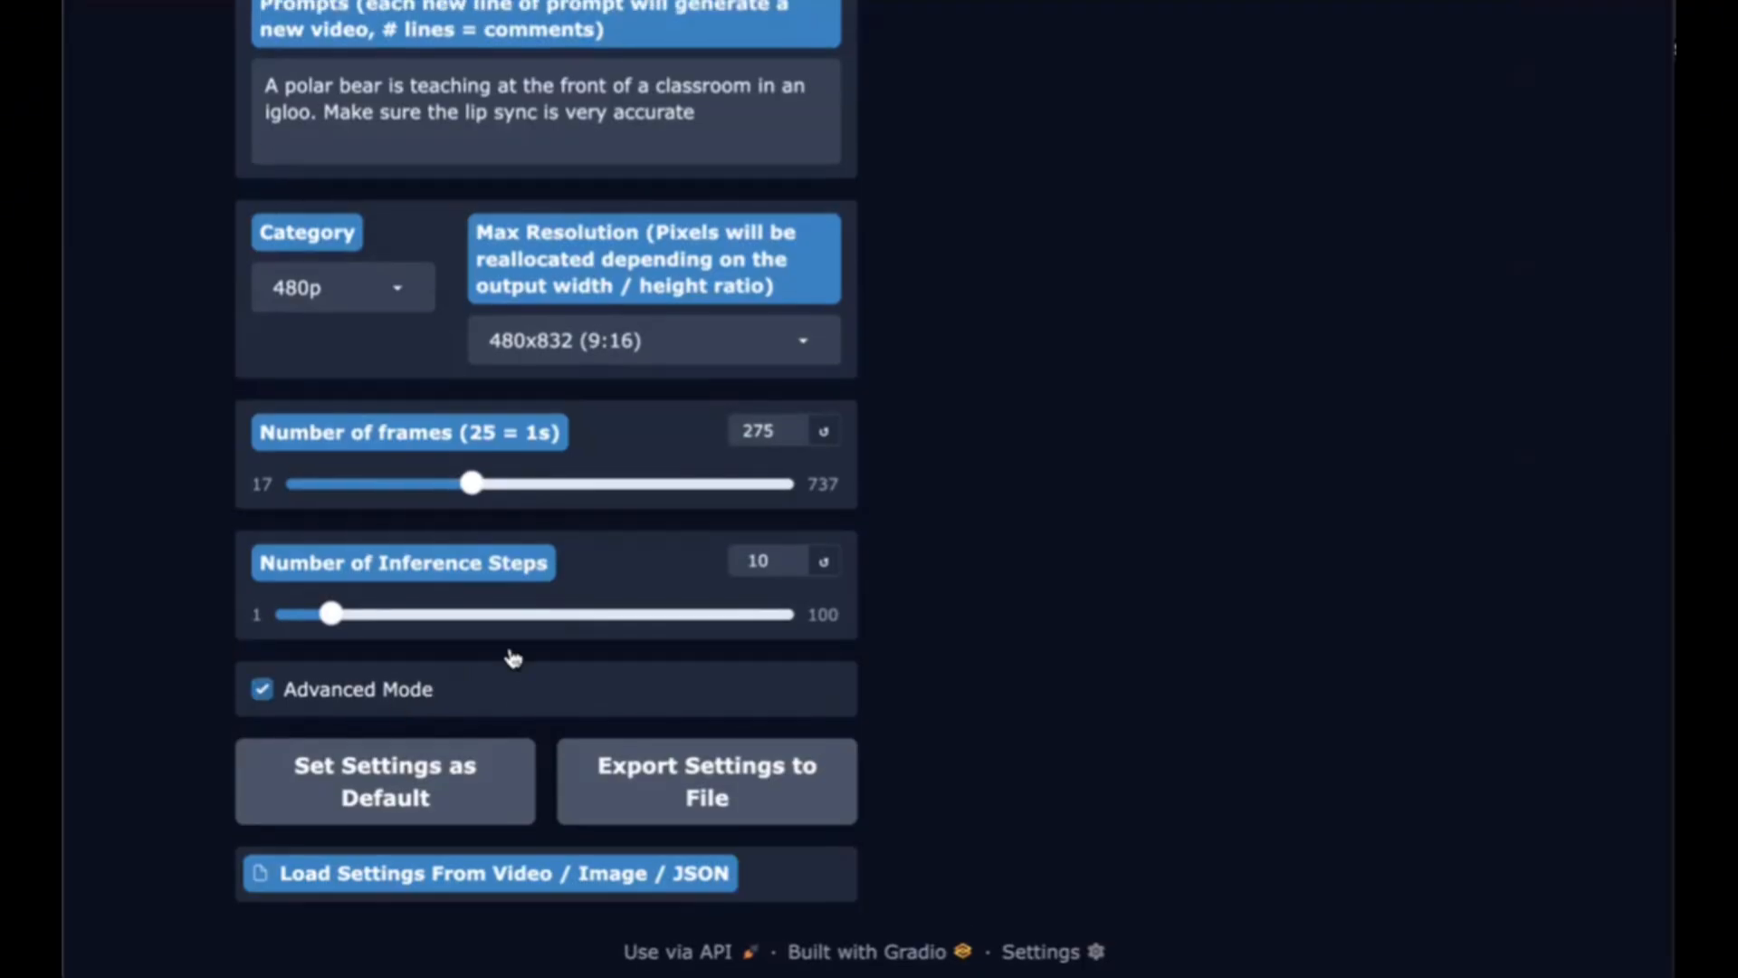
pyautogui.scroll(-2, 517, 652)
pyautogui.click(521, 644)
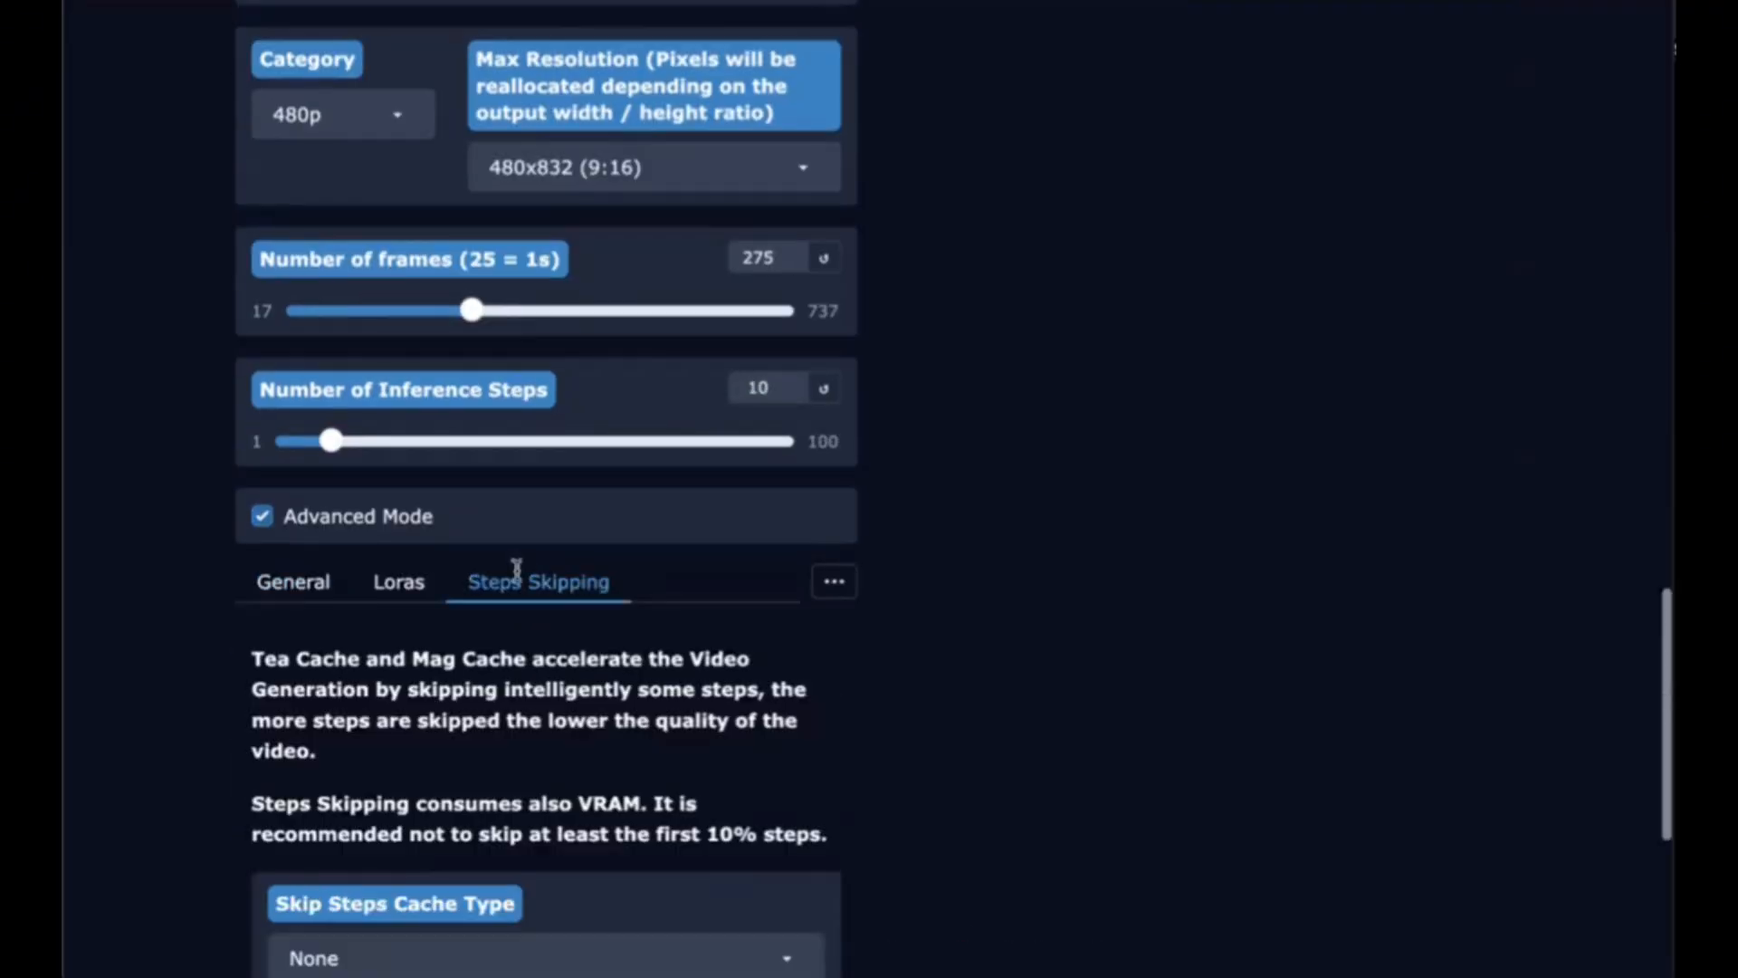
pyautogui.scroll(-5, 455, 480)
pyautogui.click(489, 570)
pyautogui.click(497, 504)
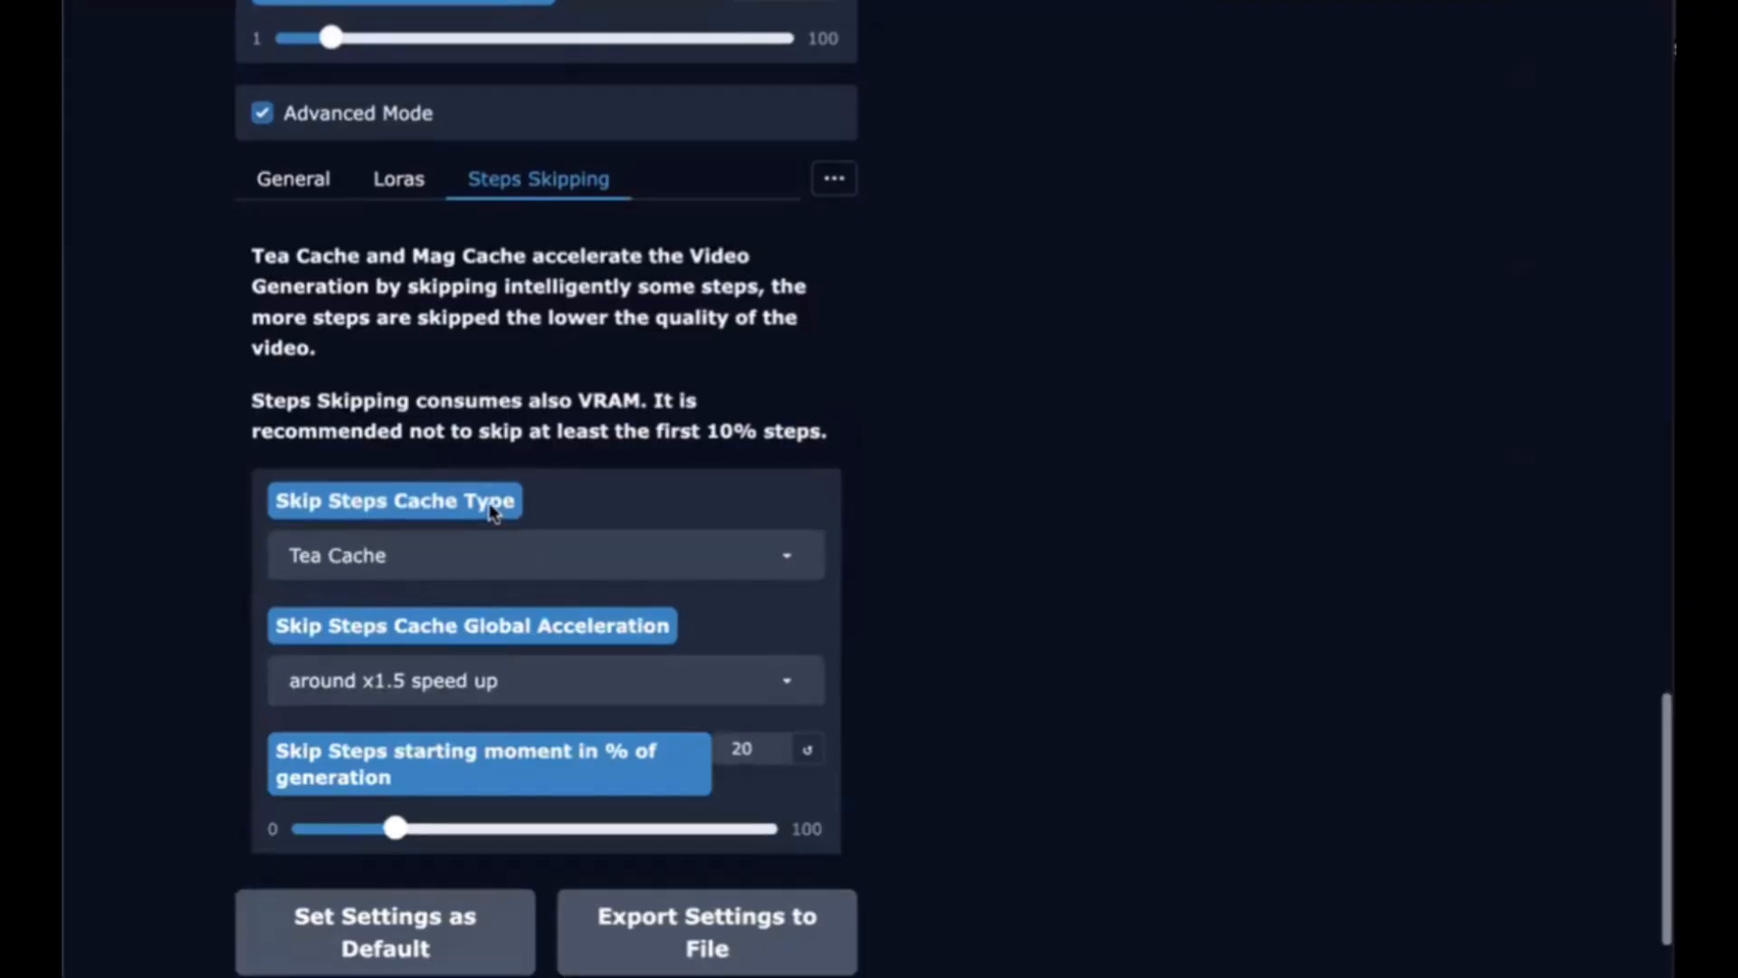
pyautogui.scroll(-2, 708, 693)
# - Start generating the talking polar bear video with the configured settings
pyautogui.scroll(5, 708, 691)
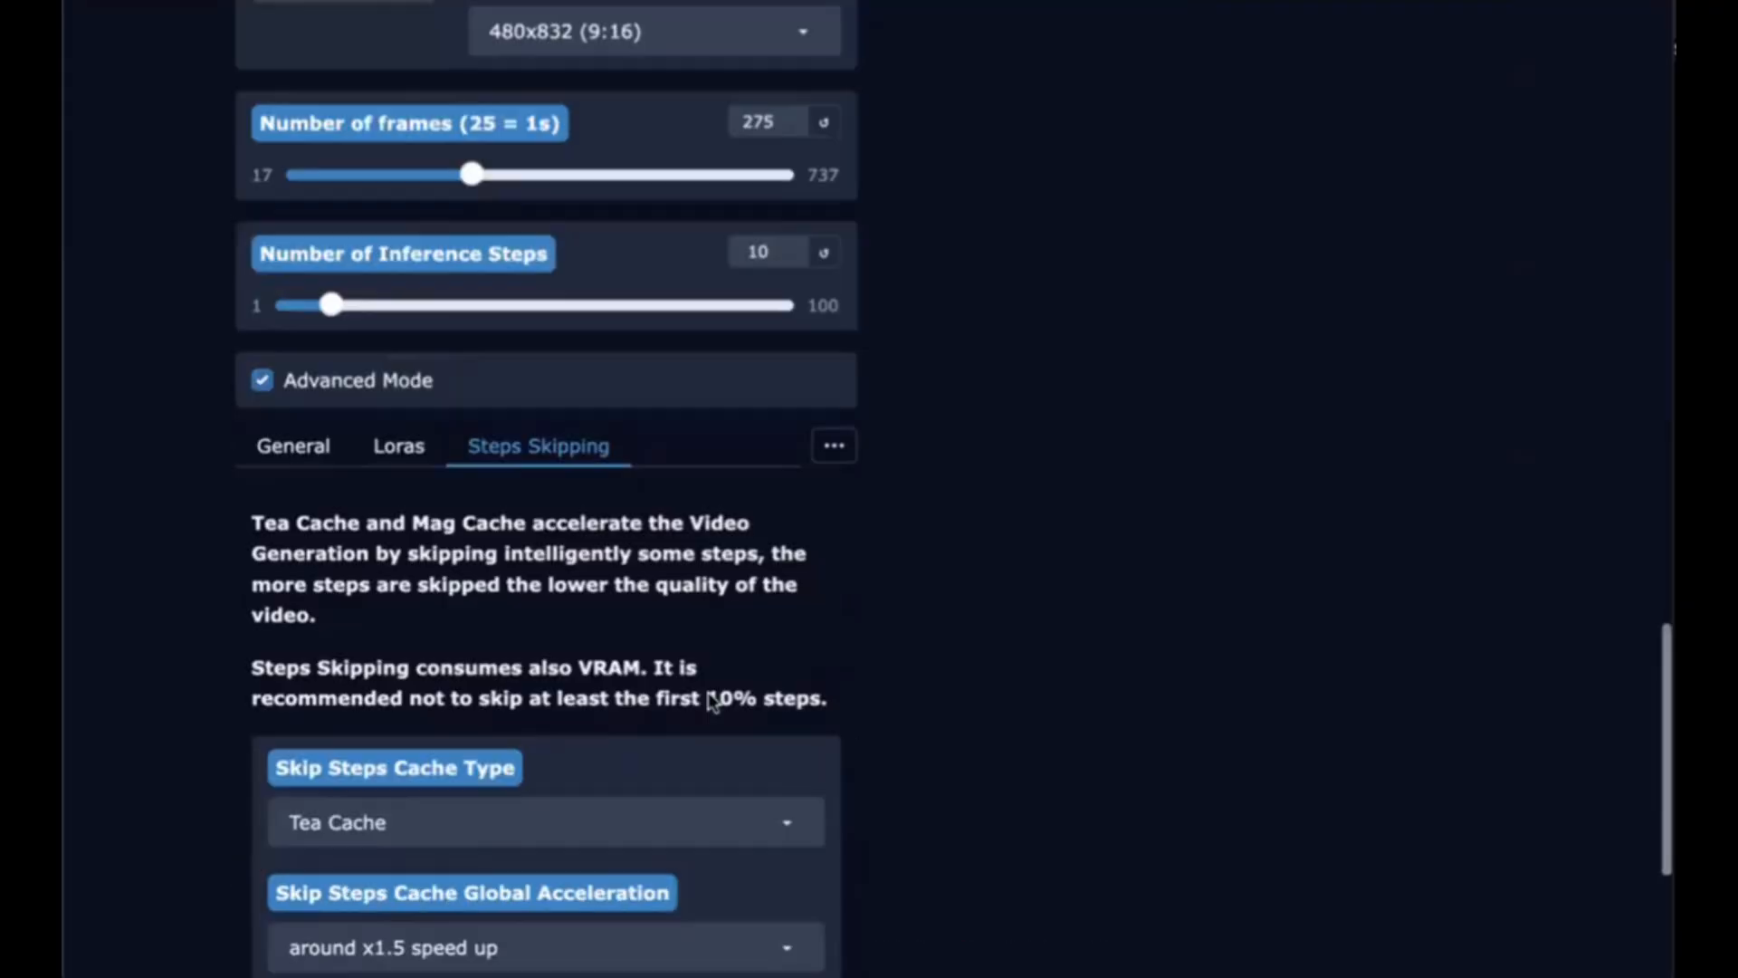
pyautogui.scroll(6, 710, 701)
pyautogui.scroll(10, 711, 700)
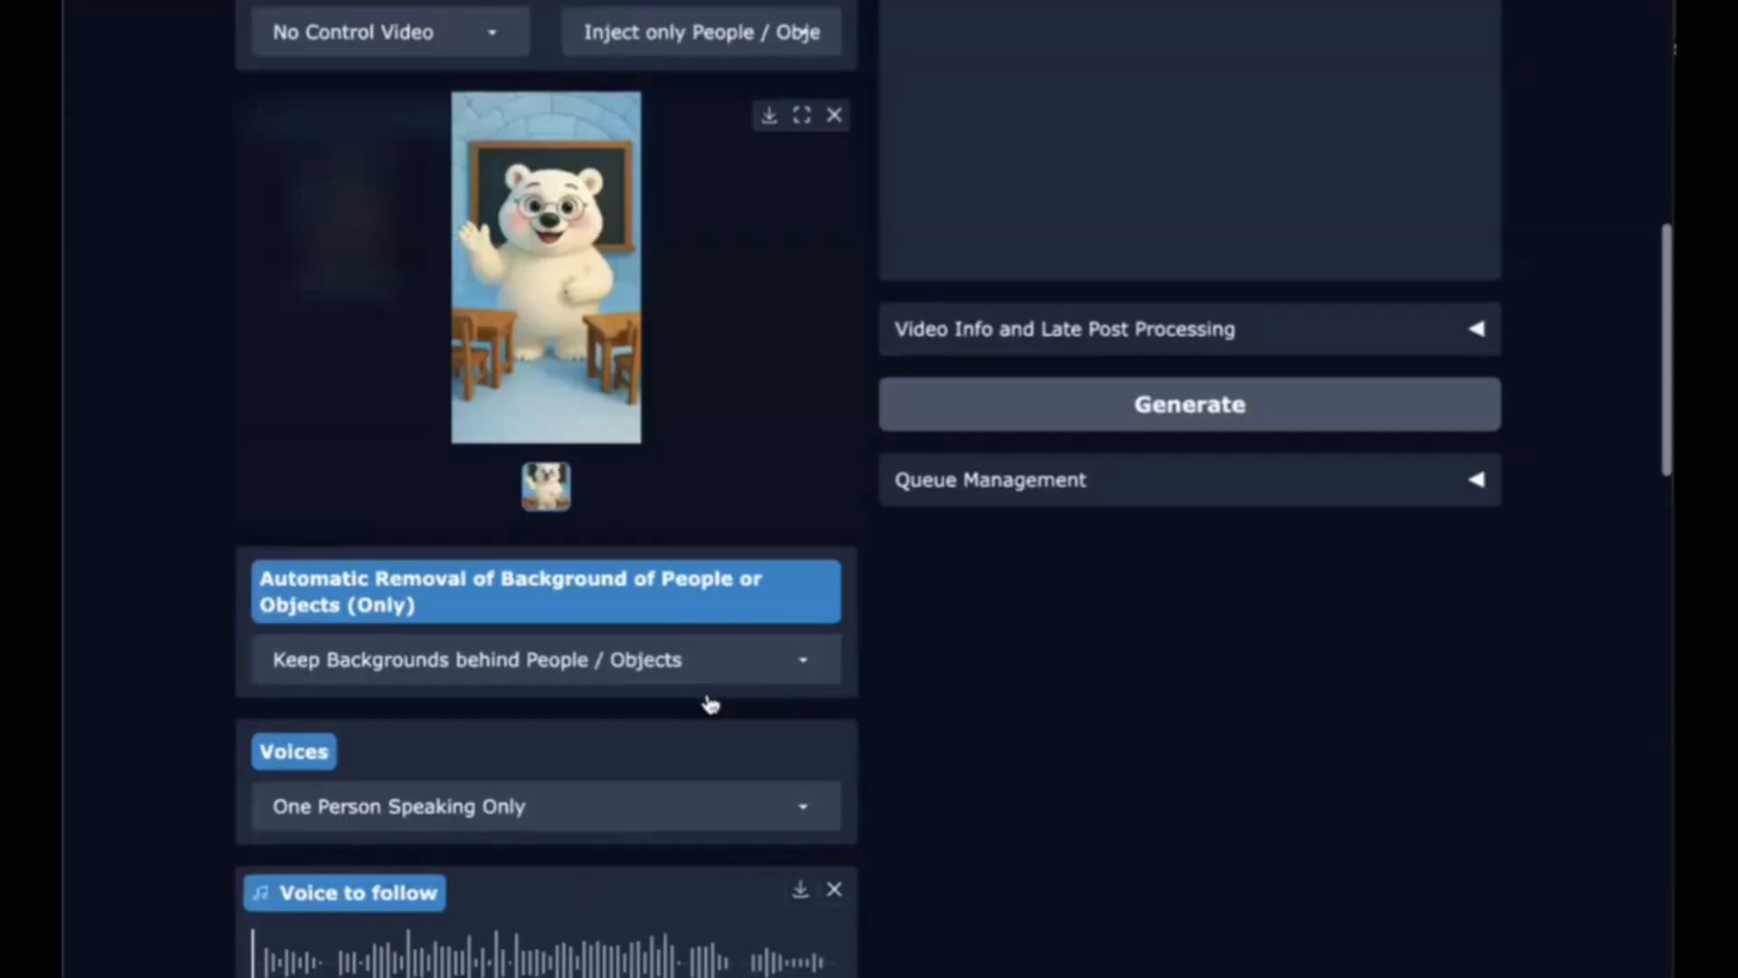
pyautogui.scroll(7, 710, 695)
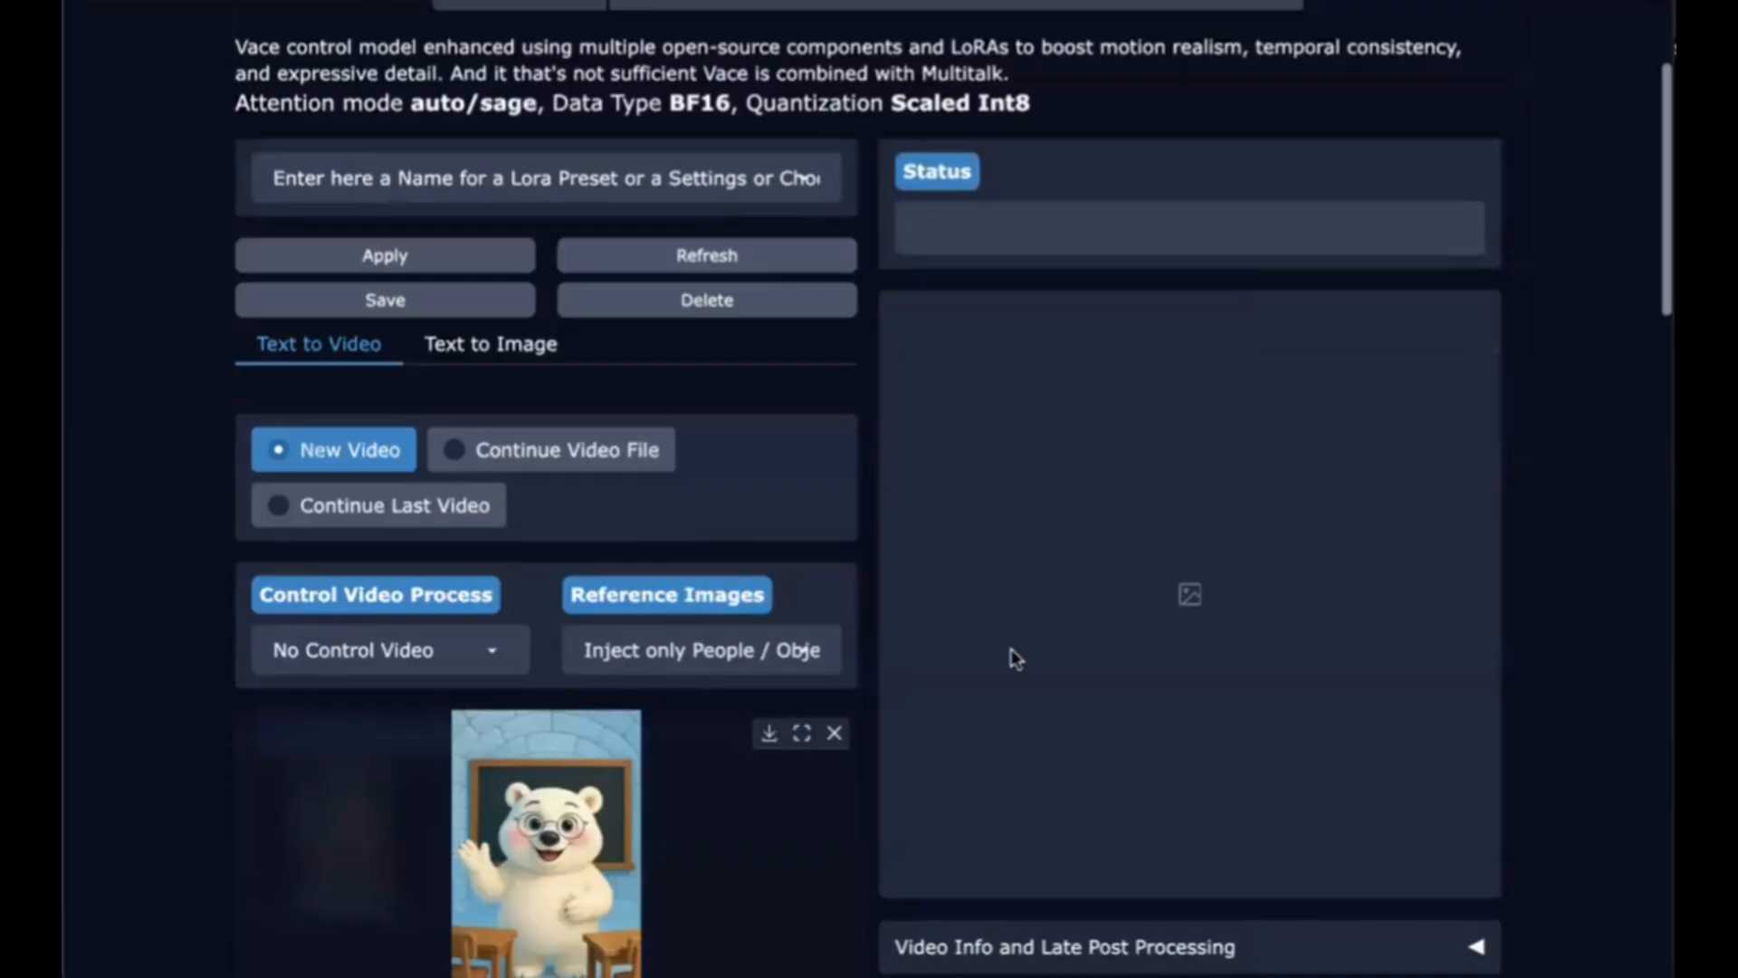
pyautogui.scroll(1, 1016, 658)
pyautogui.scroll(-4, 1081, 685)
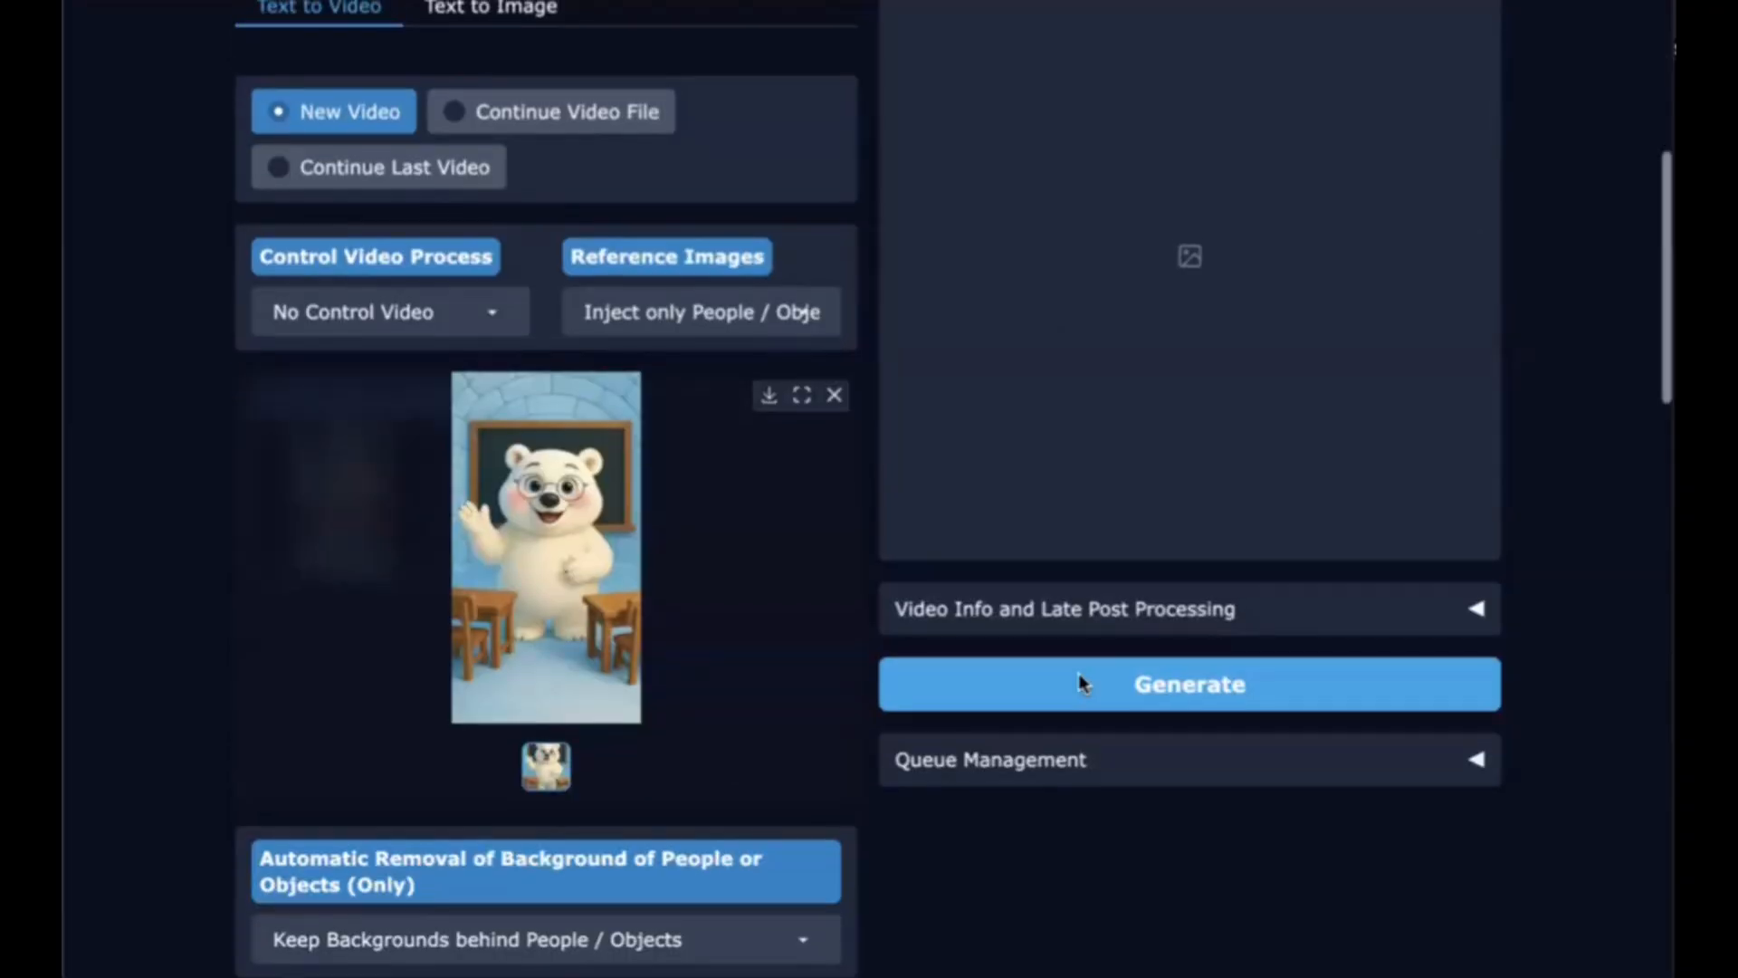
pyautogui.click(1078, 674)
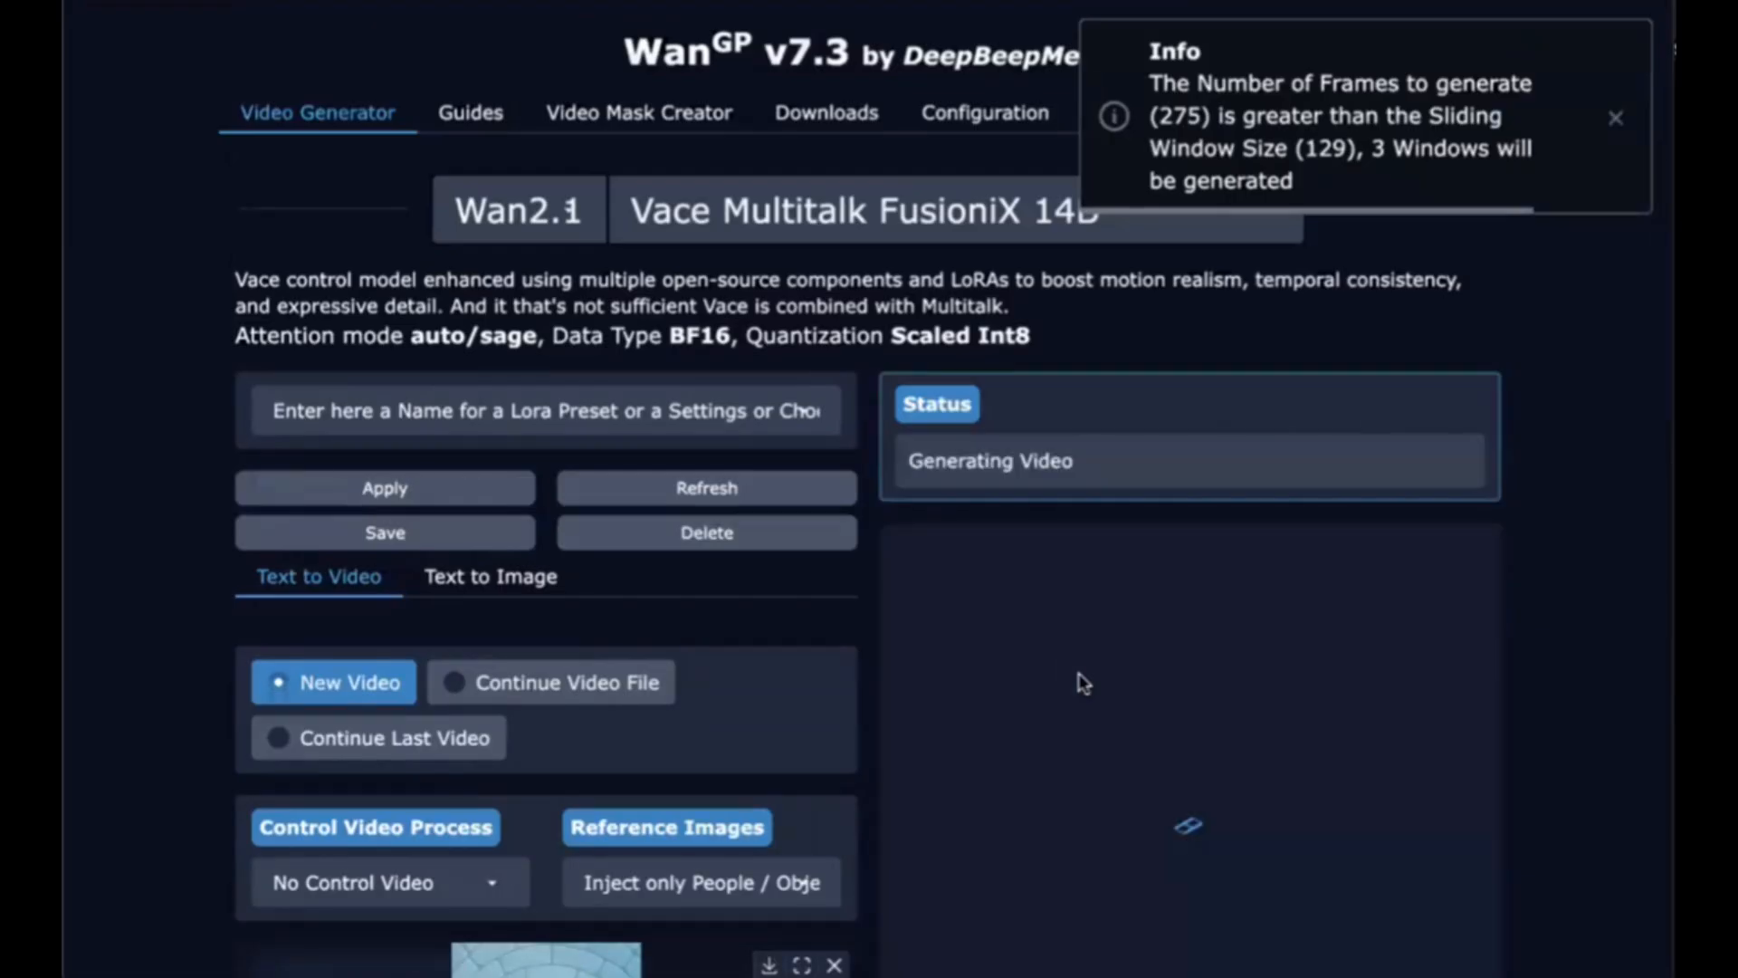
pyautogui.scroll(-1, 1084, 684)
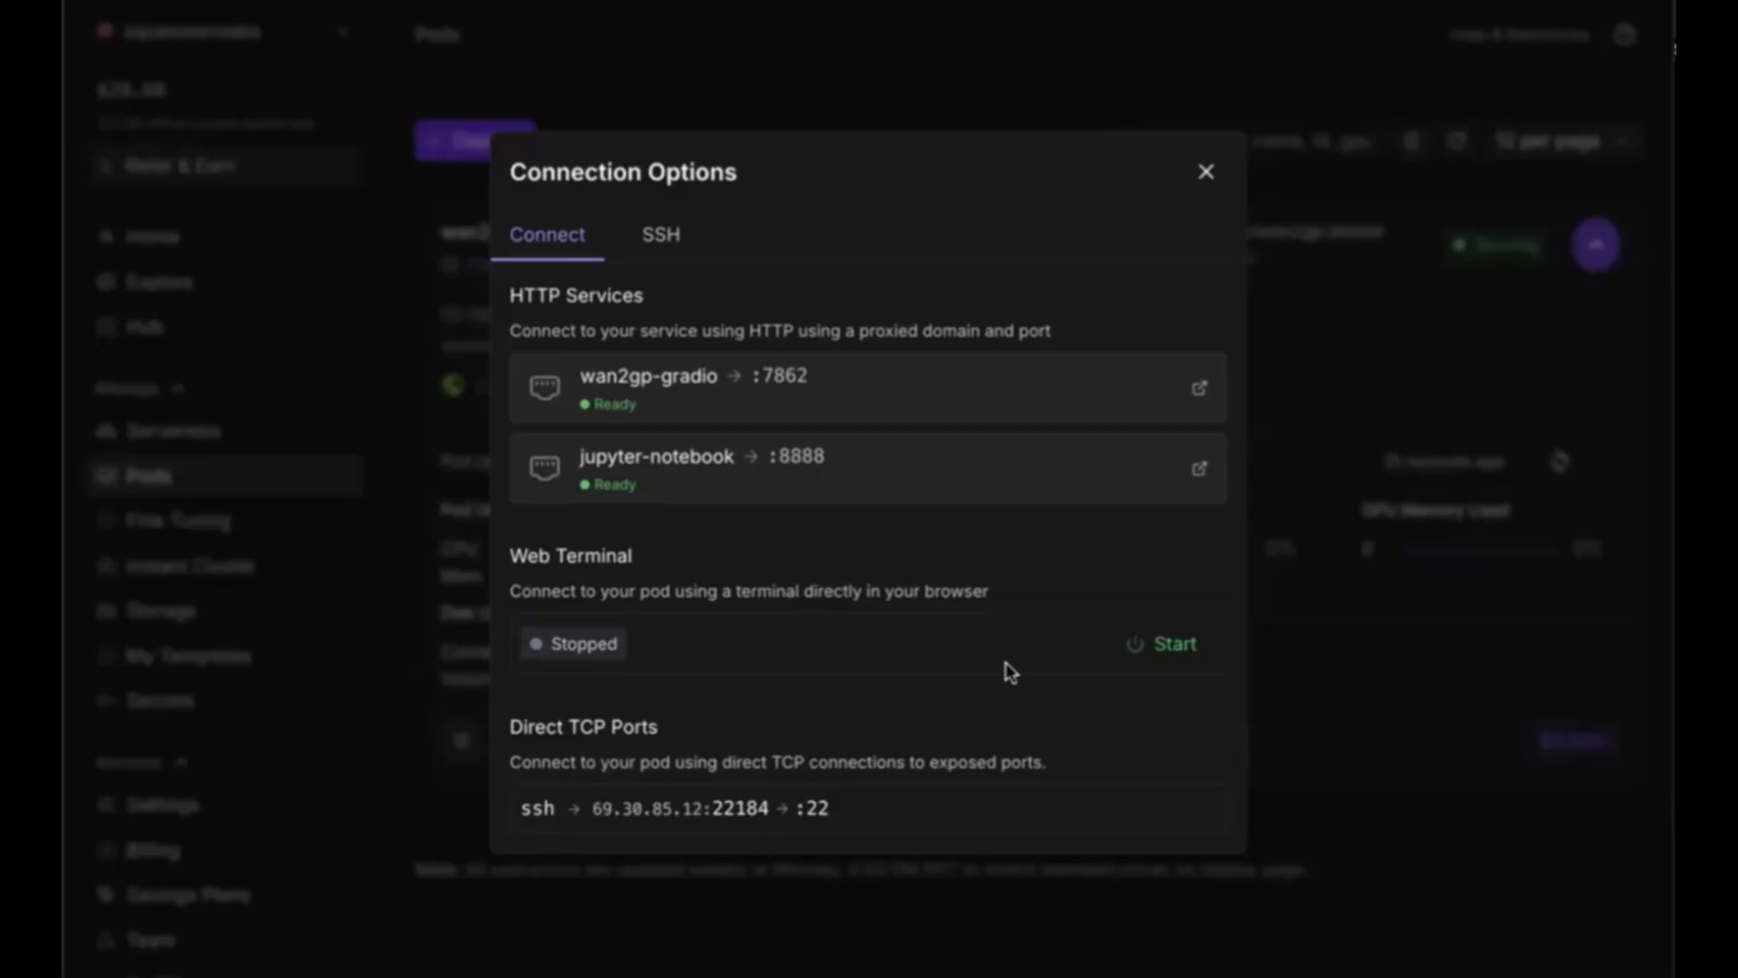
# - Switch to the RunPod connection options, start and open the pod's web terminal, and change into the workspace directory
pyautogui.click(1168, 648)
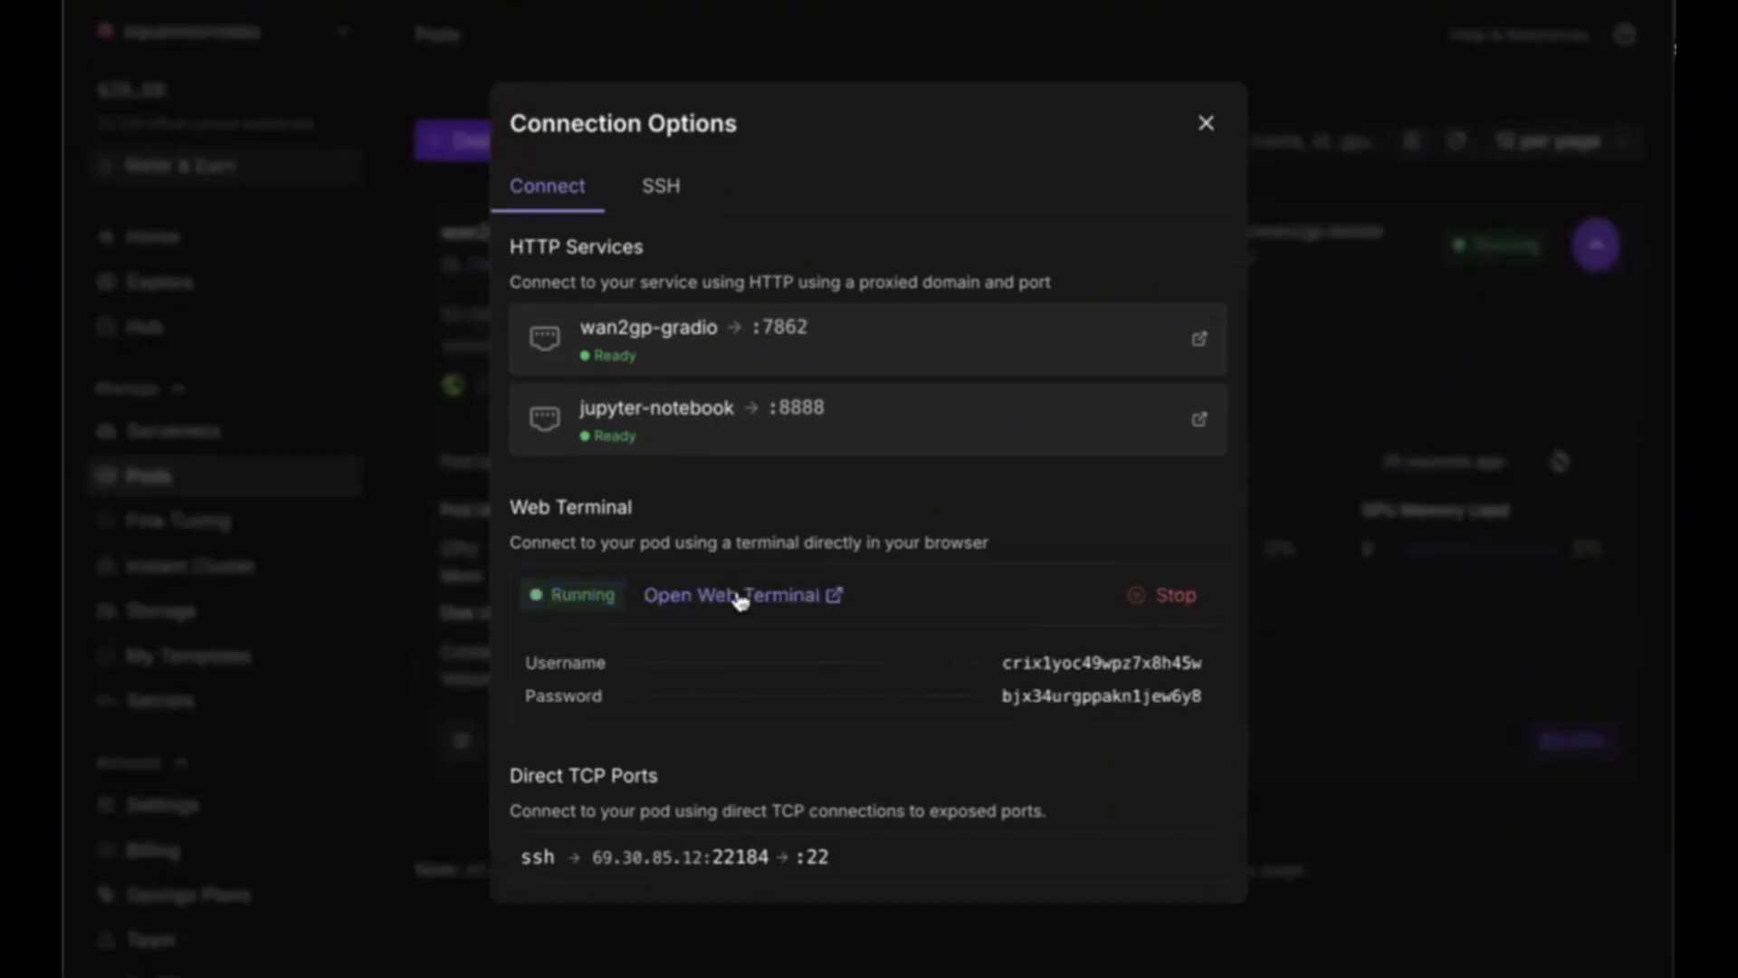
pyautogui.click(739, 598)
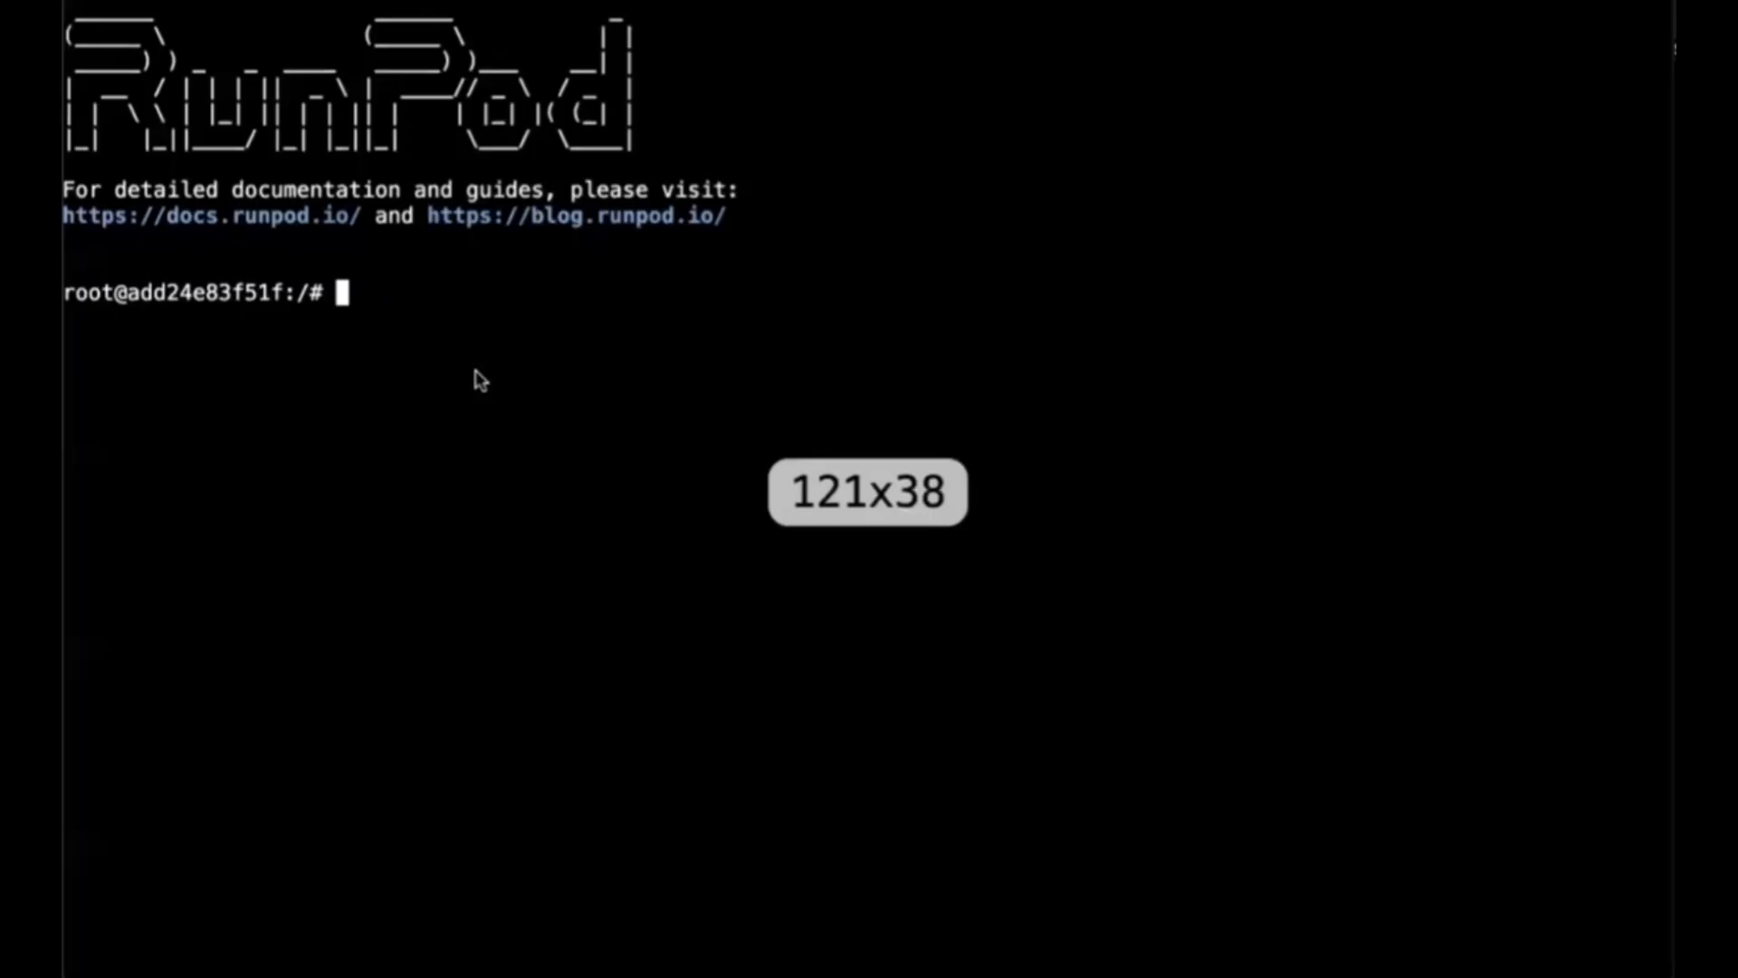
pyautogui.write('c')
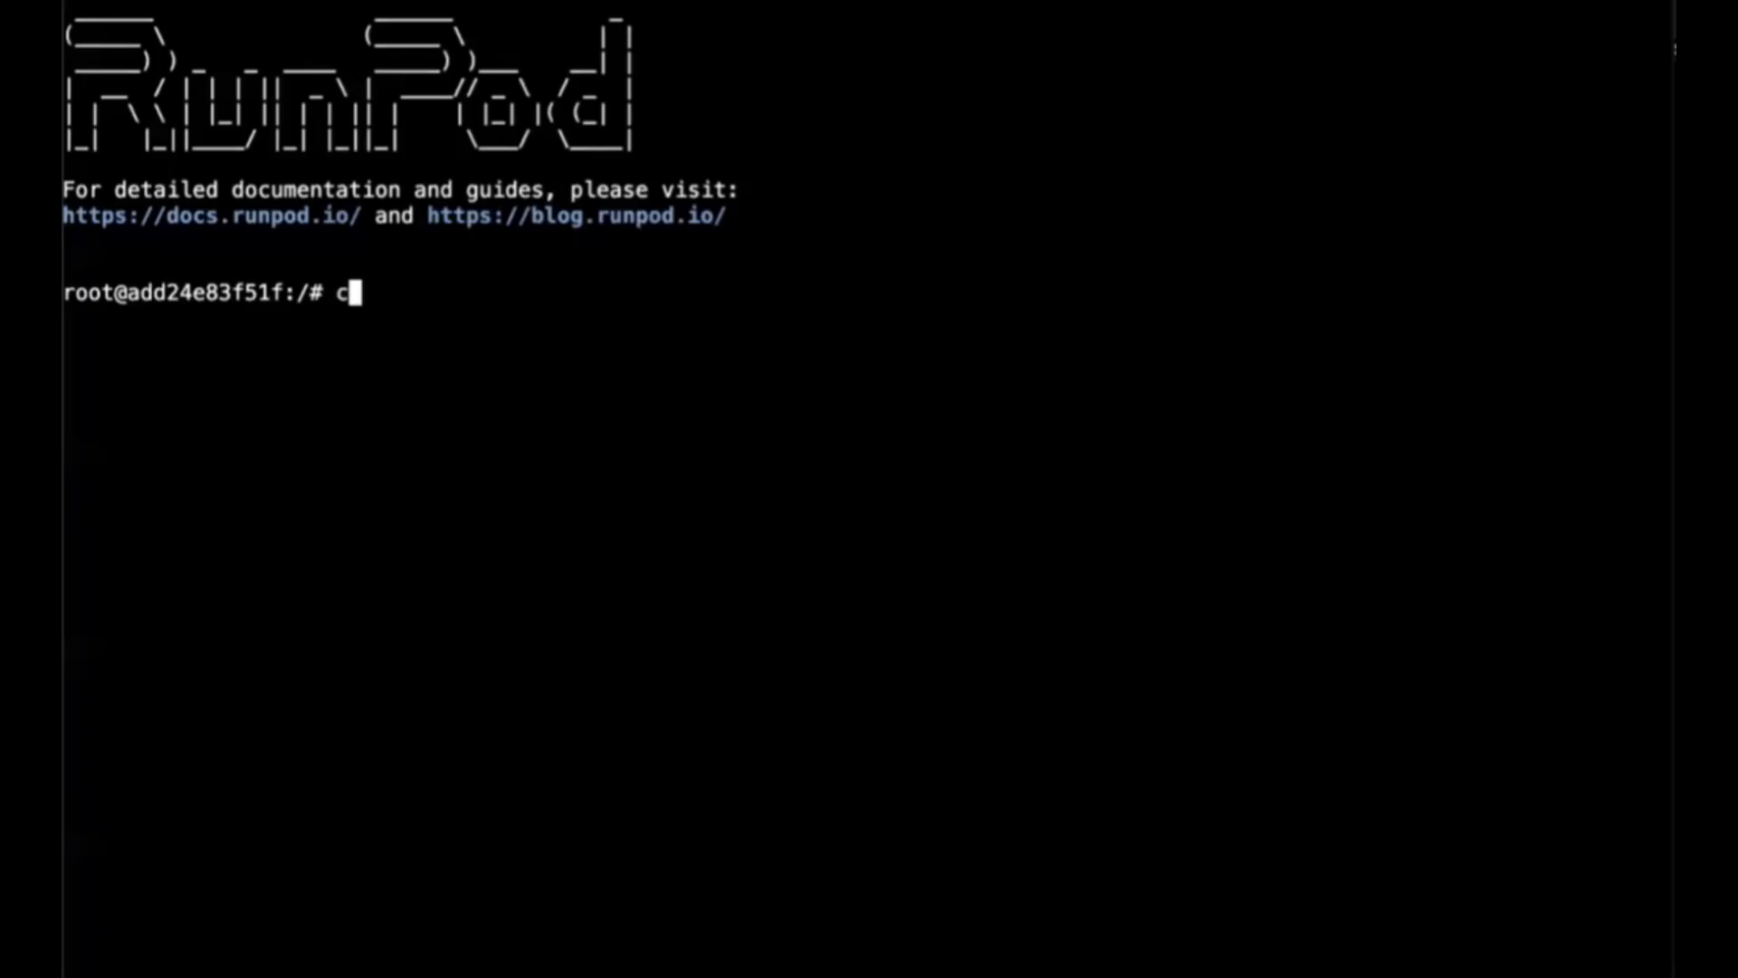
pyautogui.write('d workspace/')
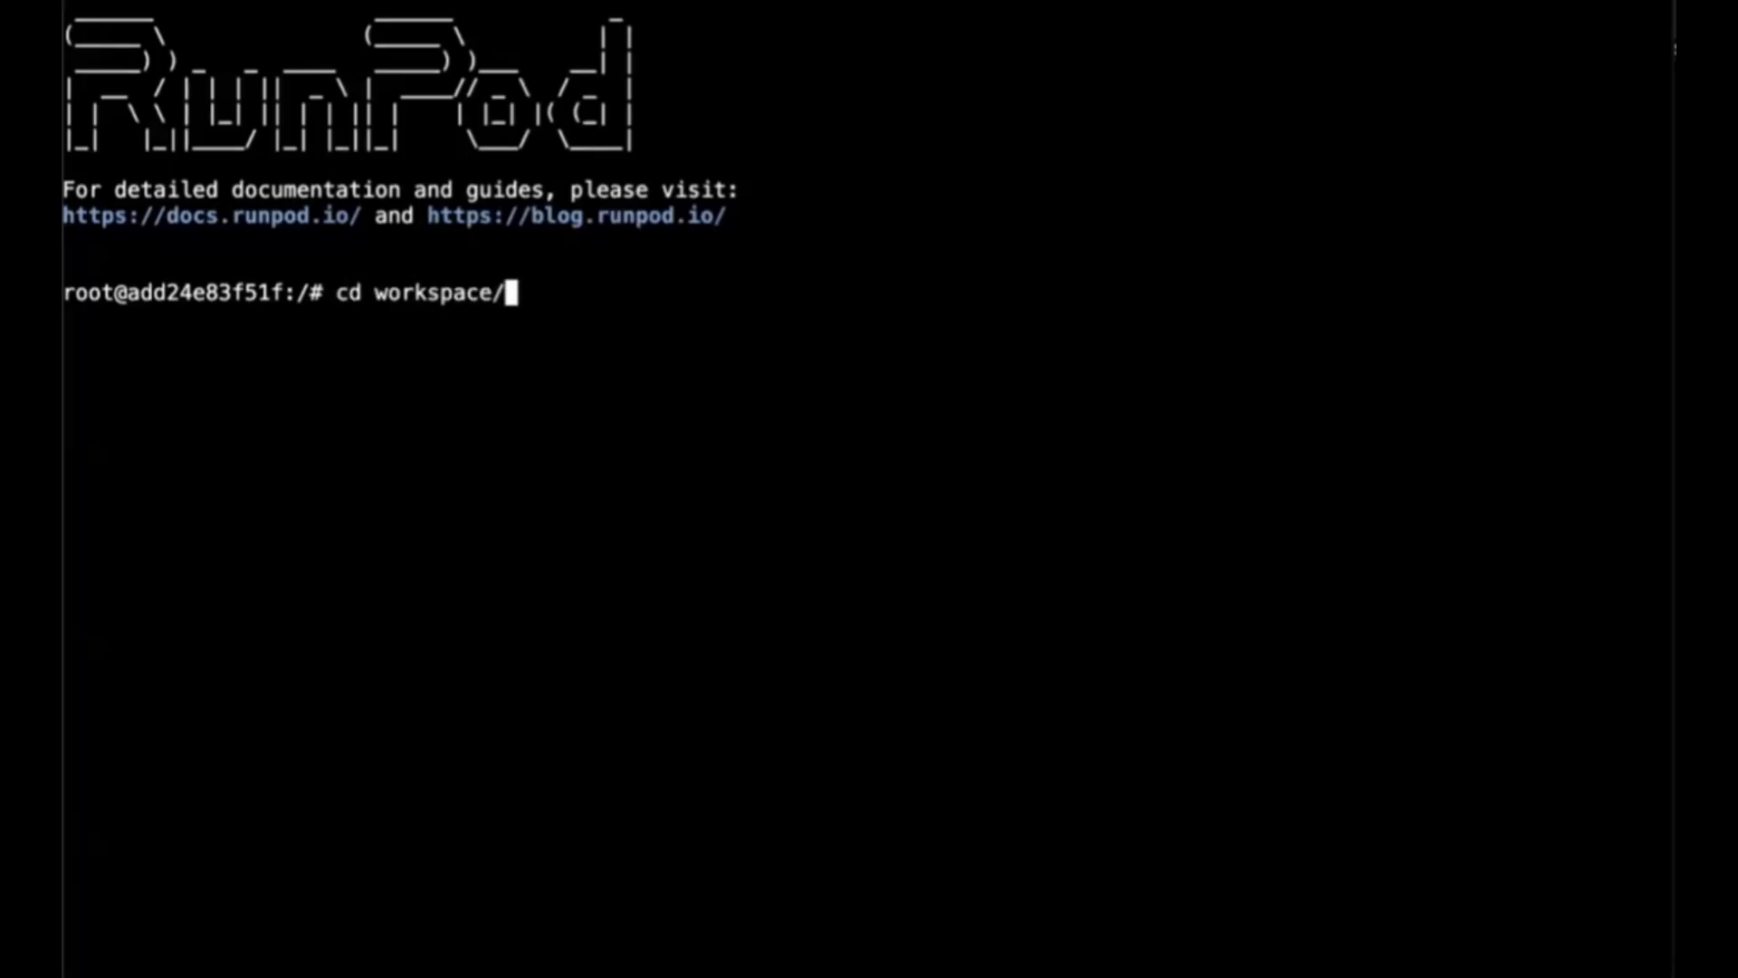
pyautogui.press('Return')
# - List the workspace files and follow the generation log with tail -f wan2gp.log
pyautogui.write('l')
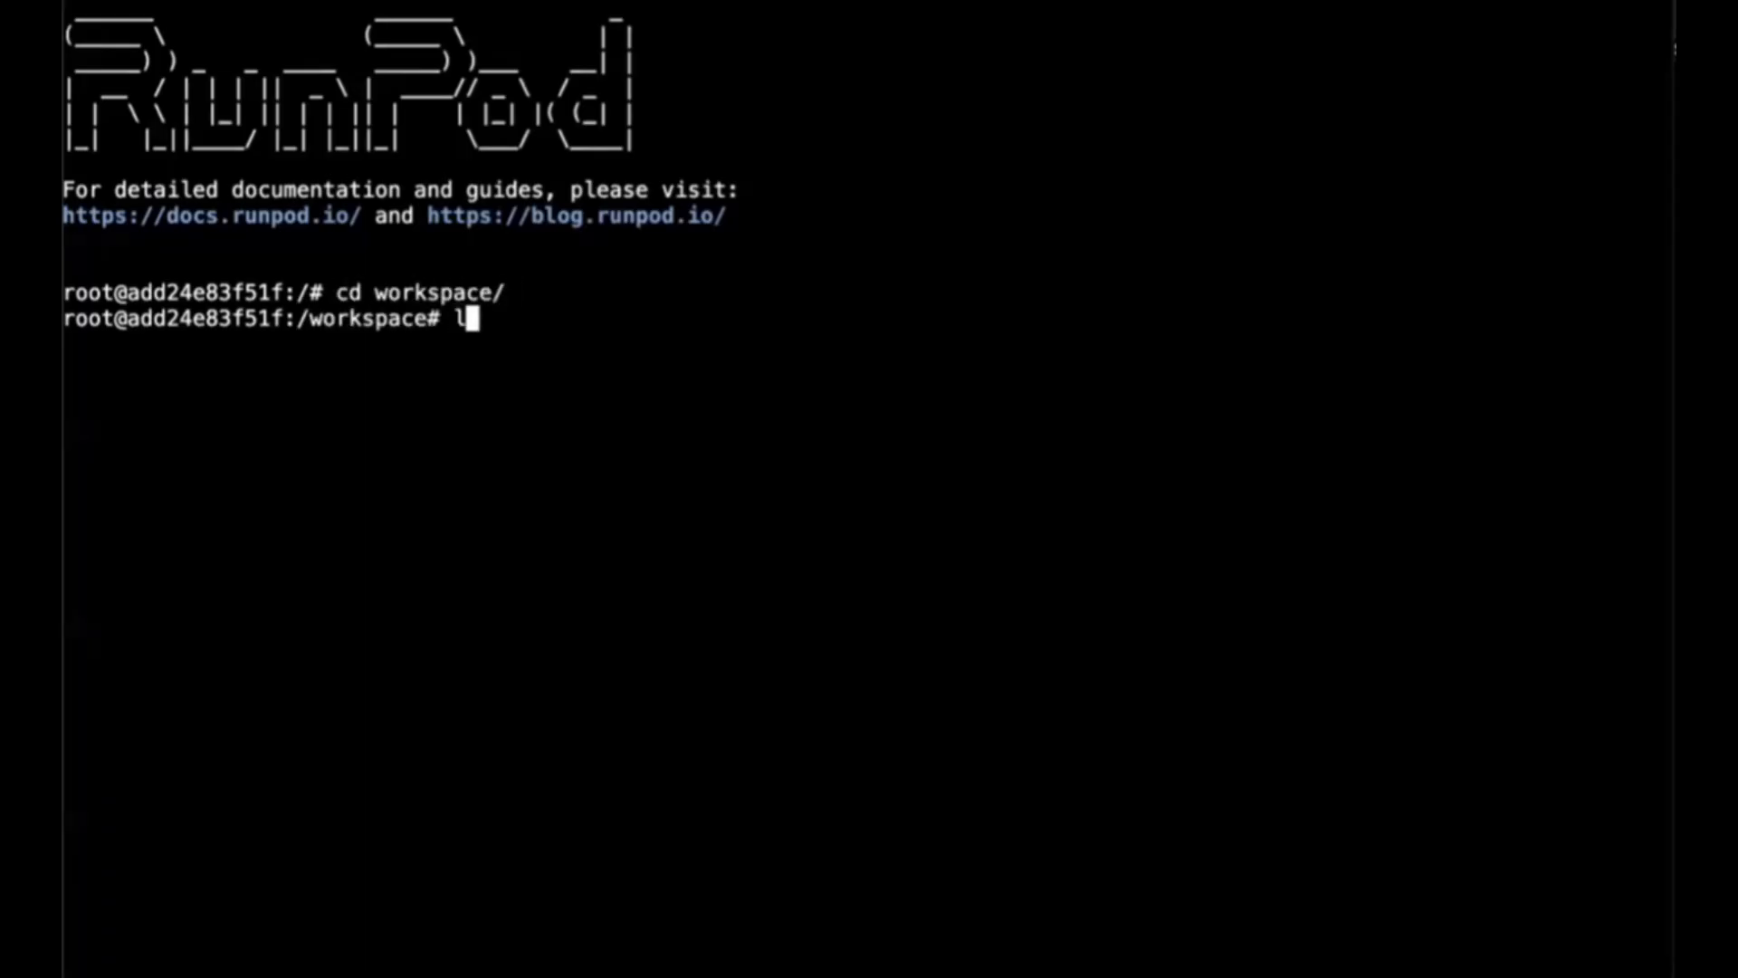
pyautogui.write('s')
pyautogui.press('Return')
pyautogui.write('tail -')
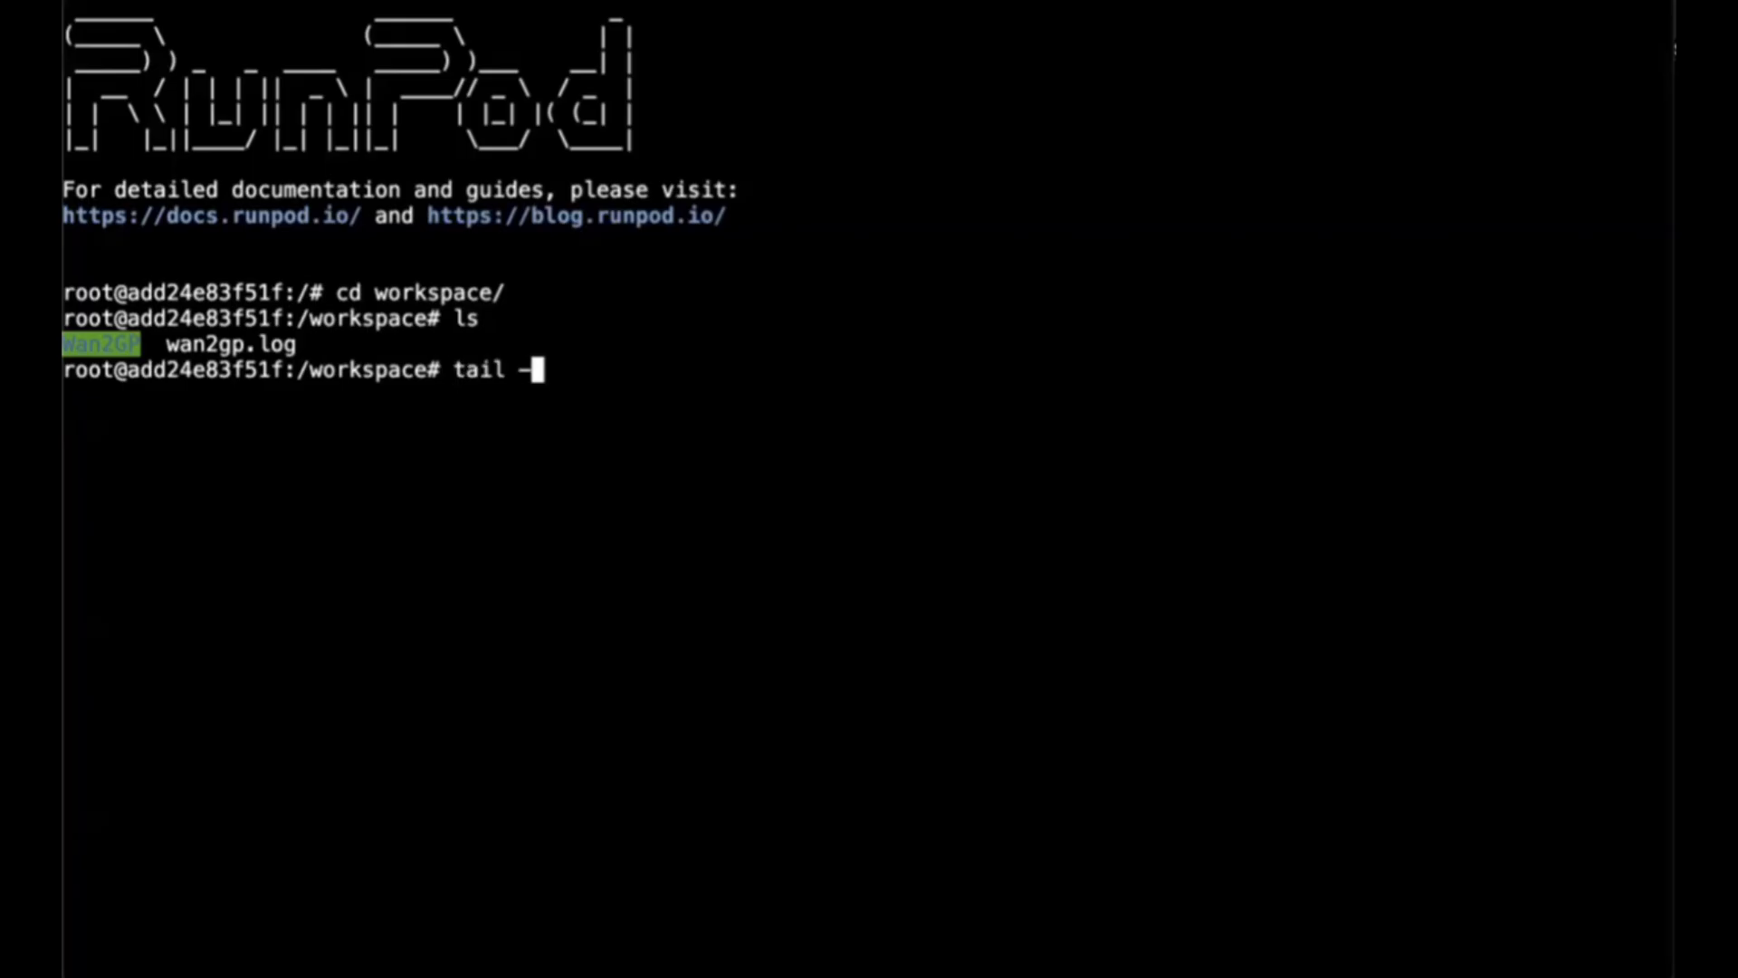
pyautogui.write('f wan2g')
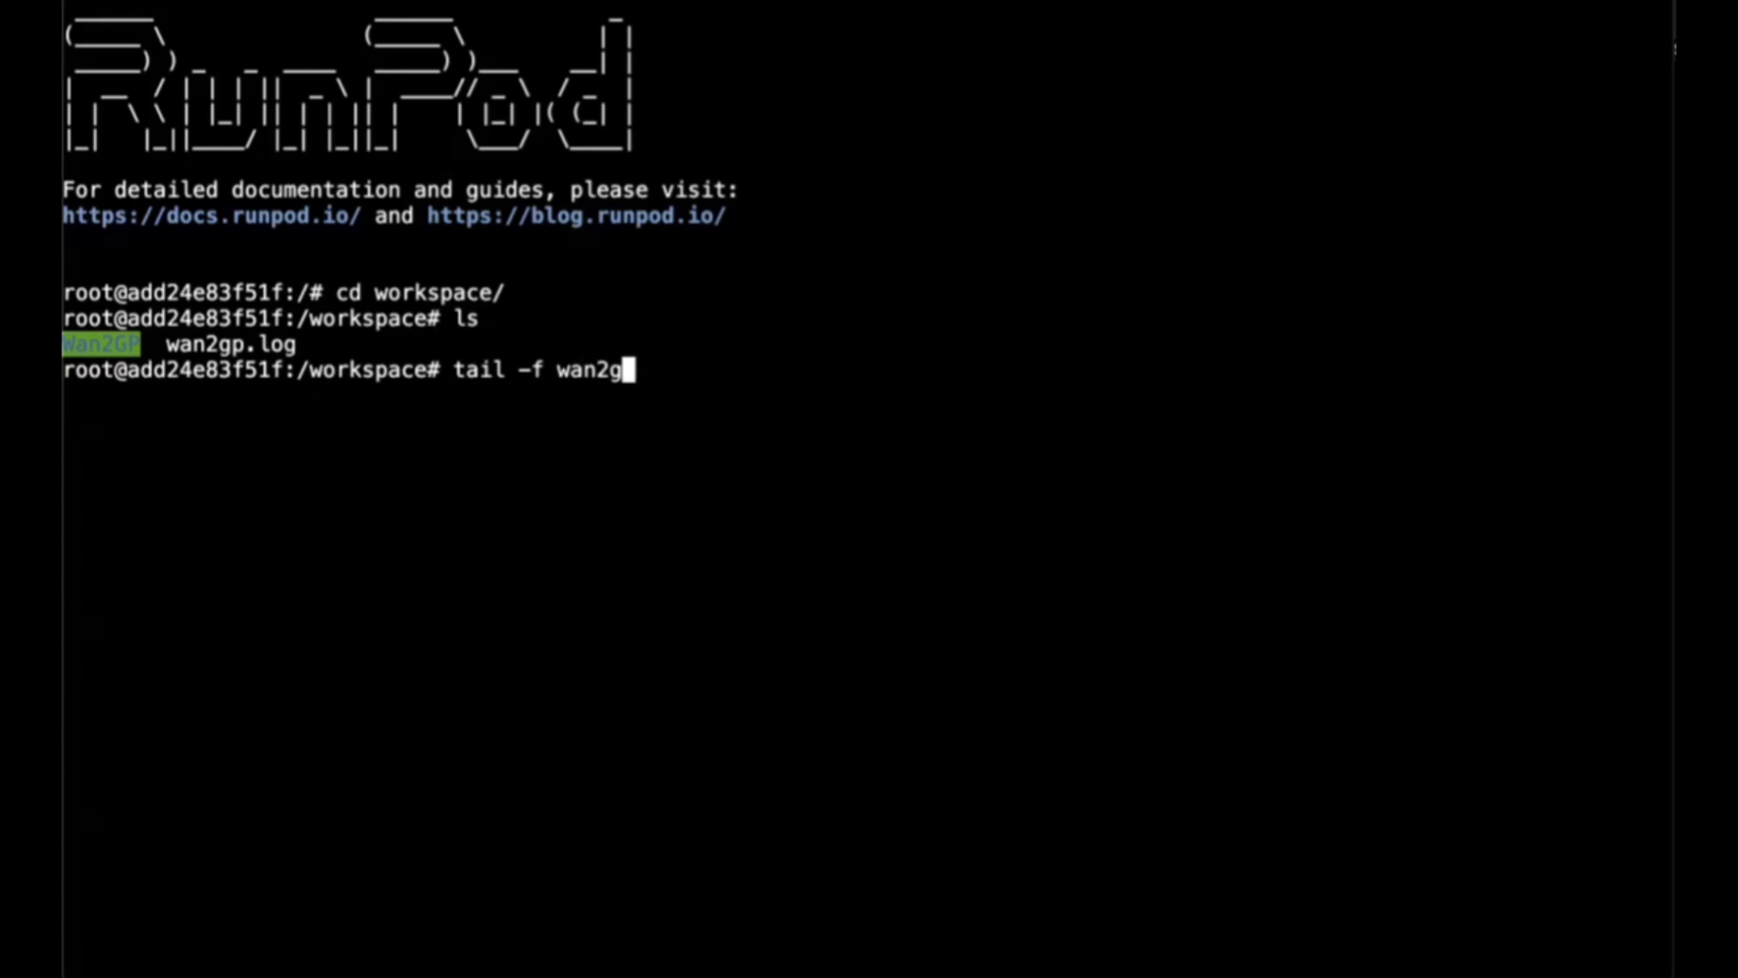
pyautogui.write('p.log')
pyautogui.press('Return')
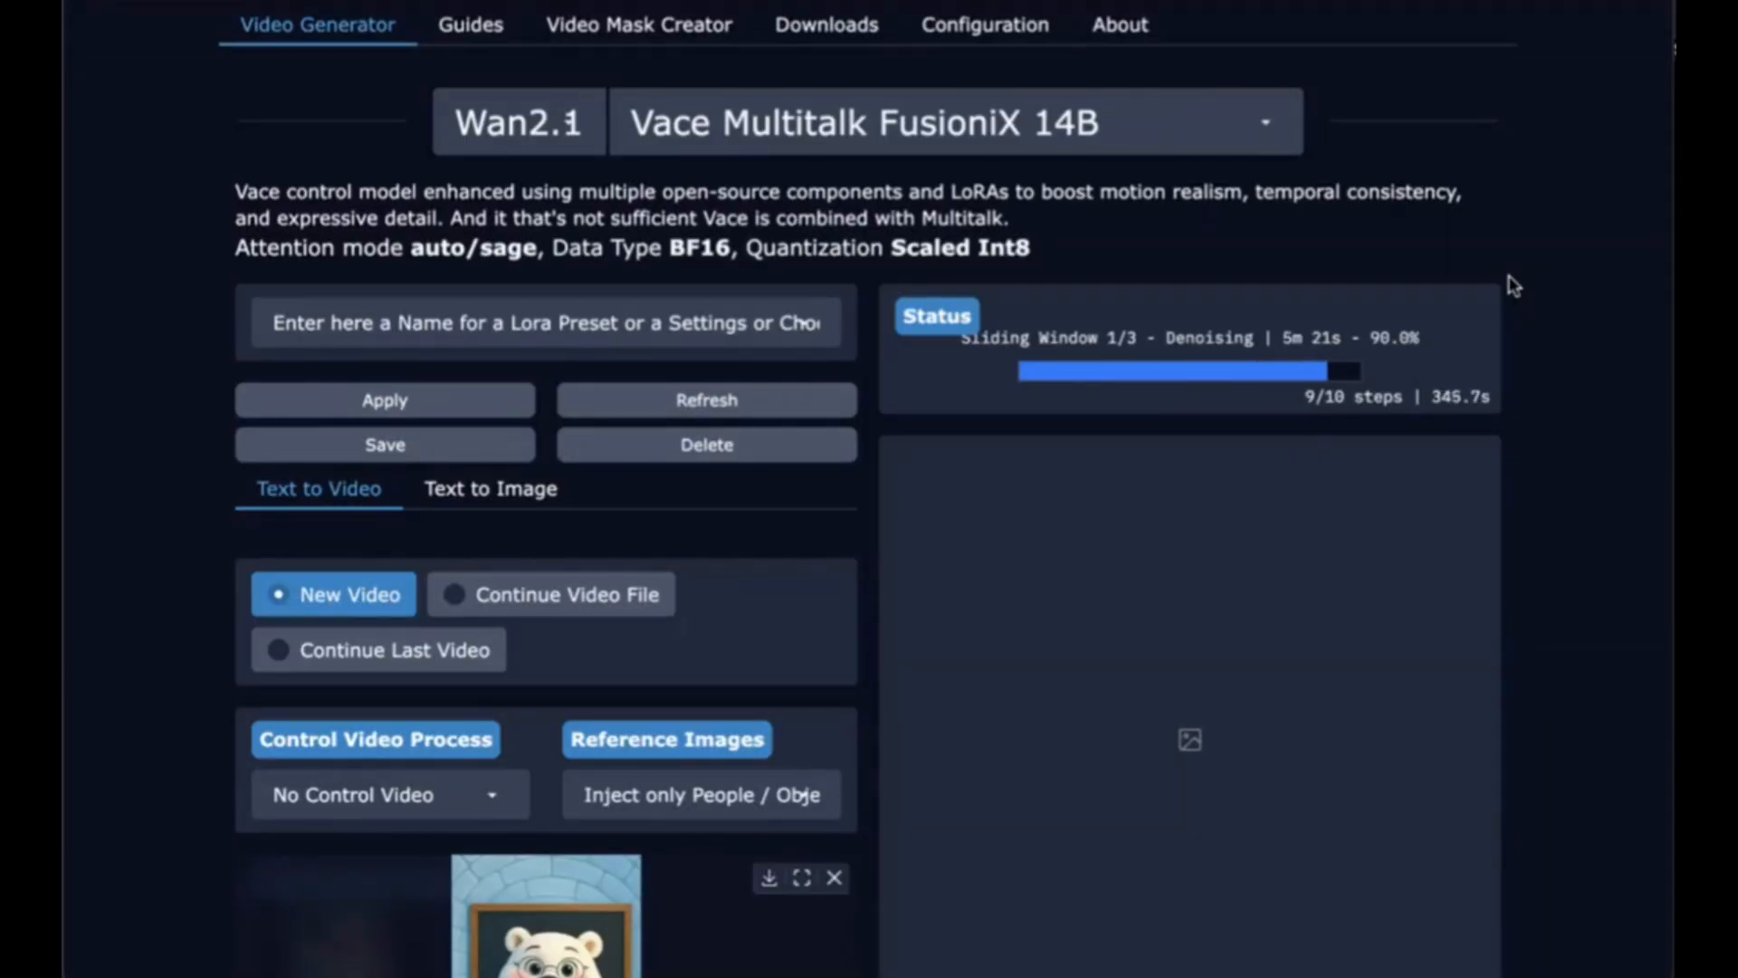
# - Return to WanGP and play the generated clip of the first sliding window
pyautogui.scroll(-4, 1232, 521)
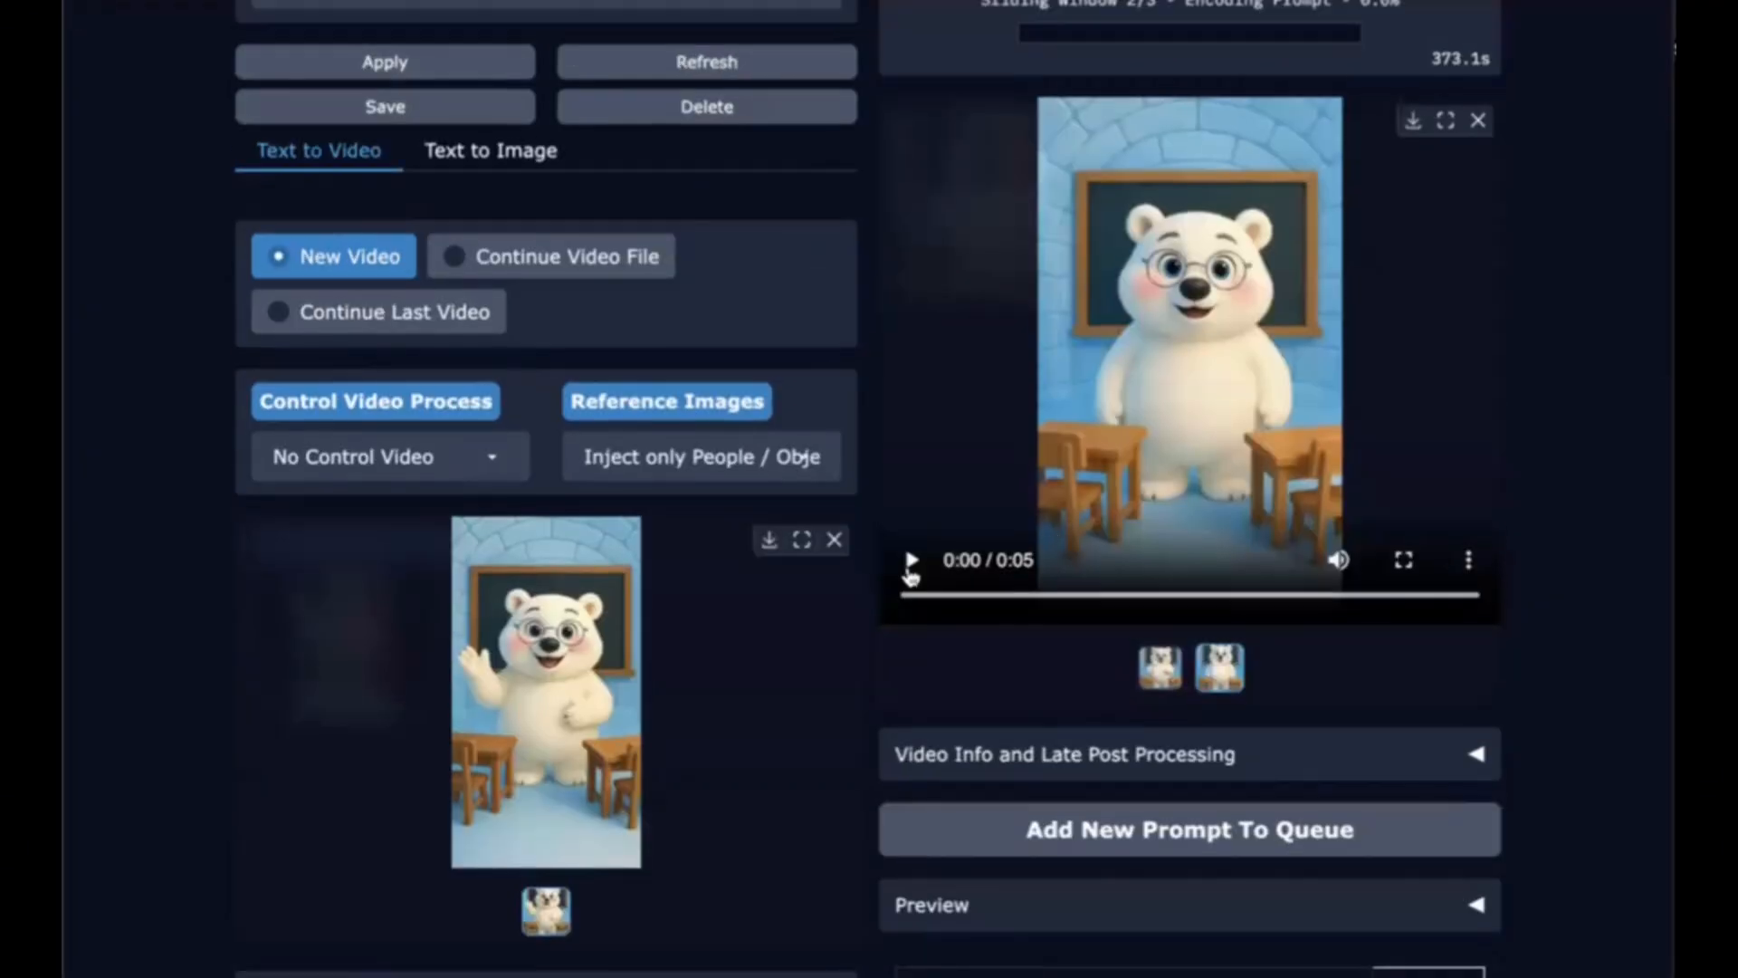
pyautogui.click(910, 561)
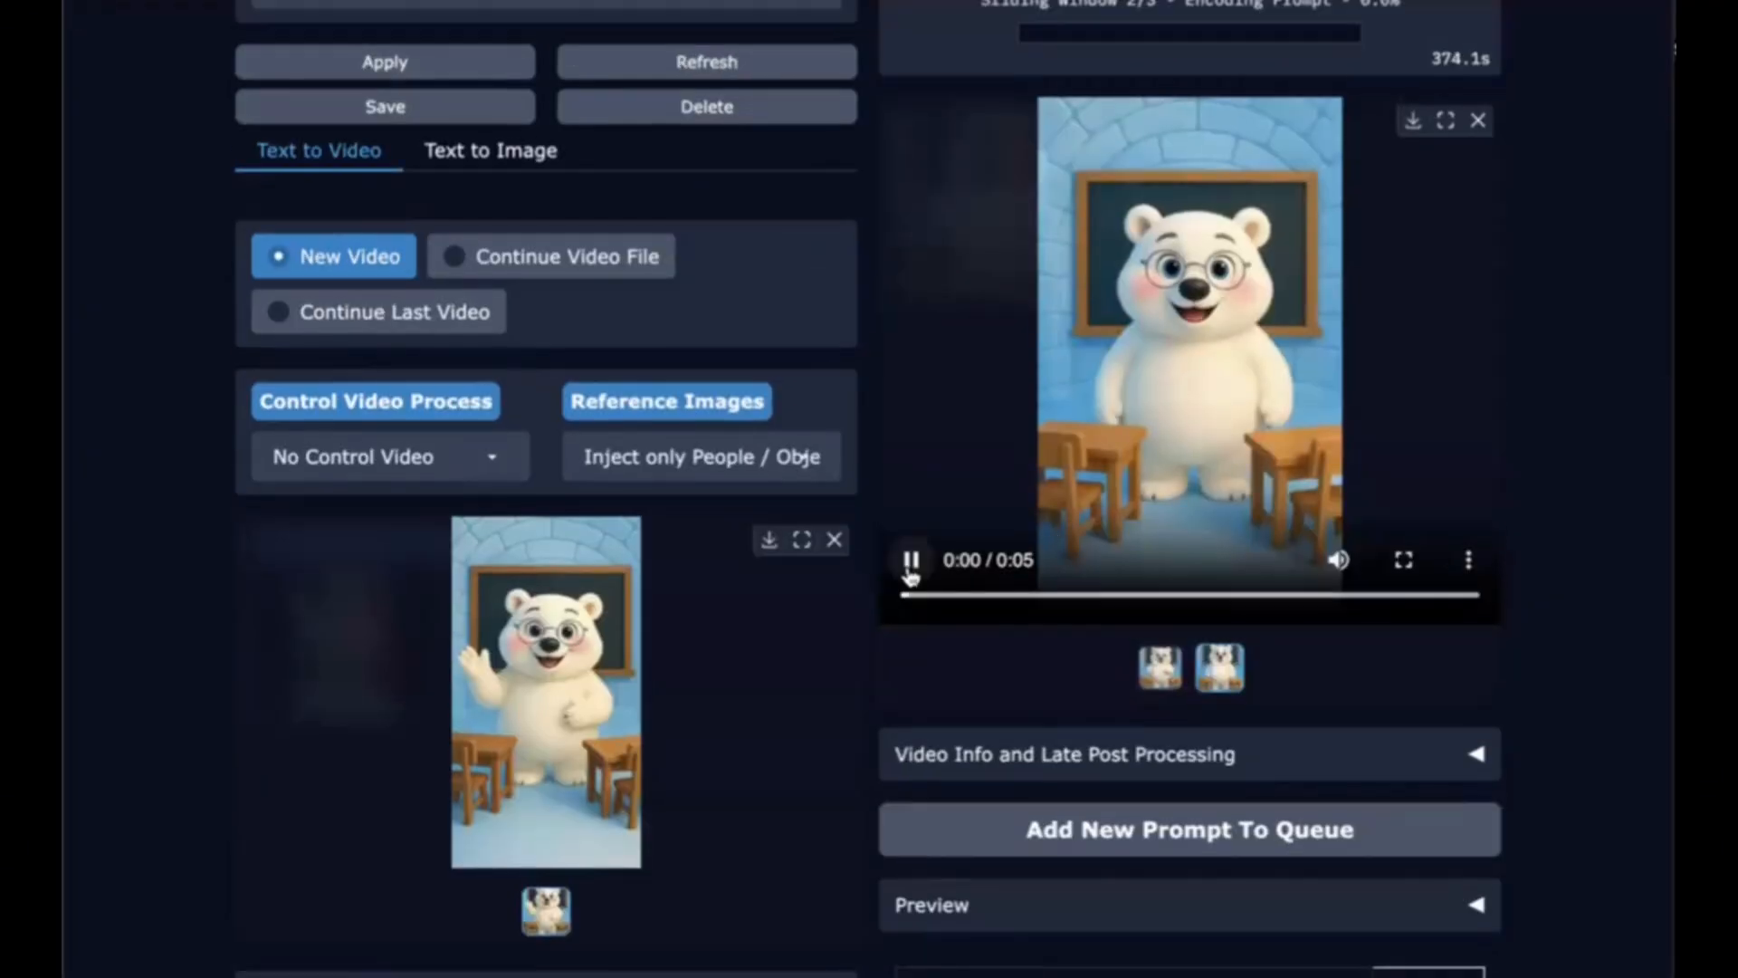
# - Open the generated polar bear clip on its own and download it
pyautogui.scroll(2, 910, 576)
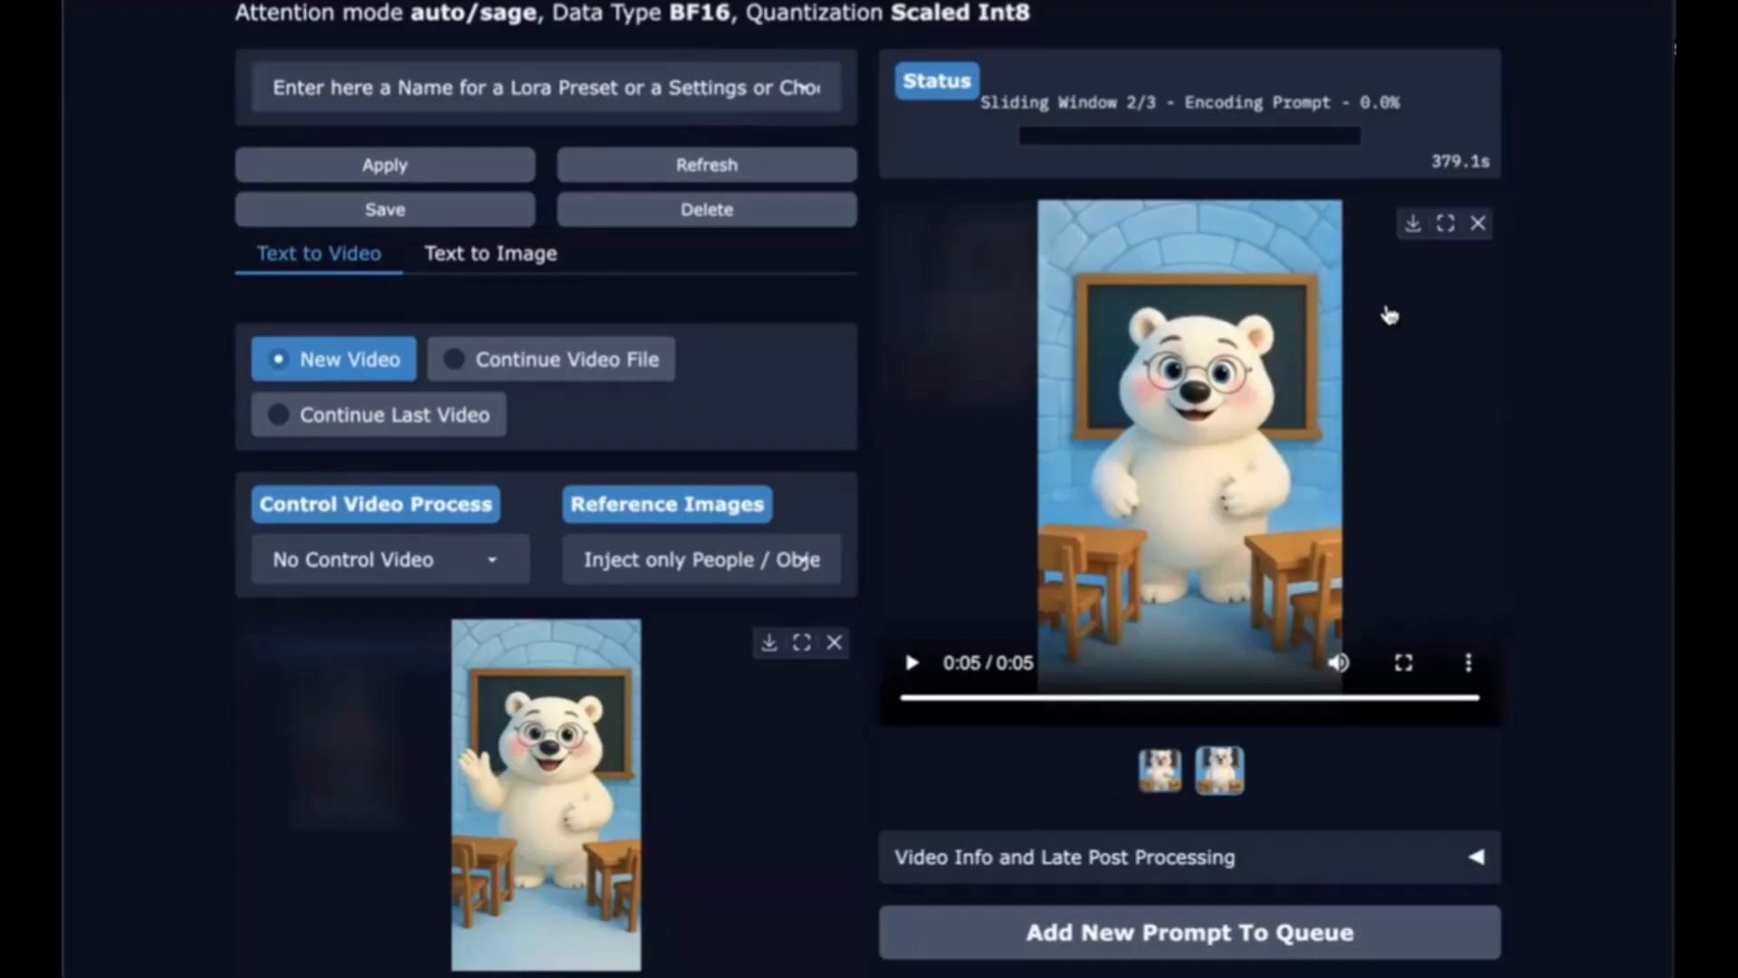
pyautogui.click(1412, 223)
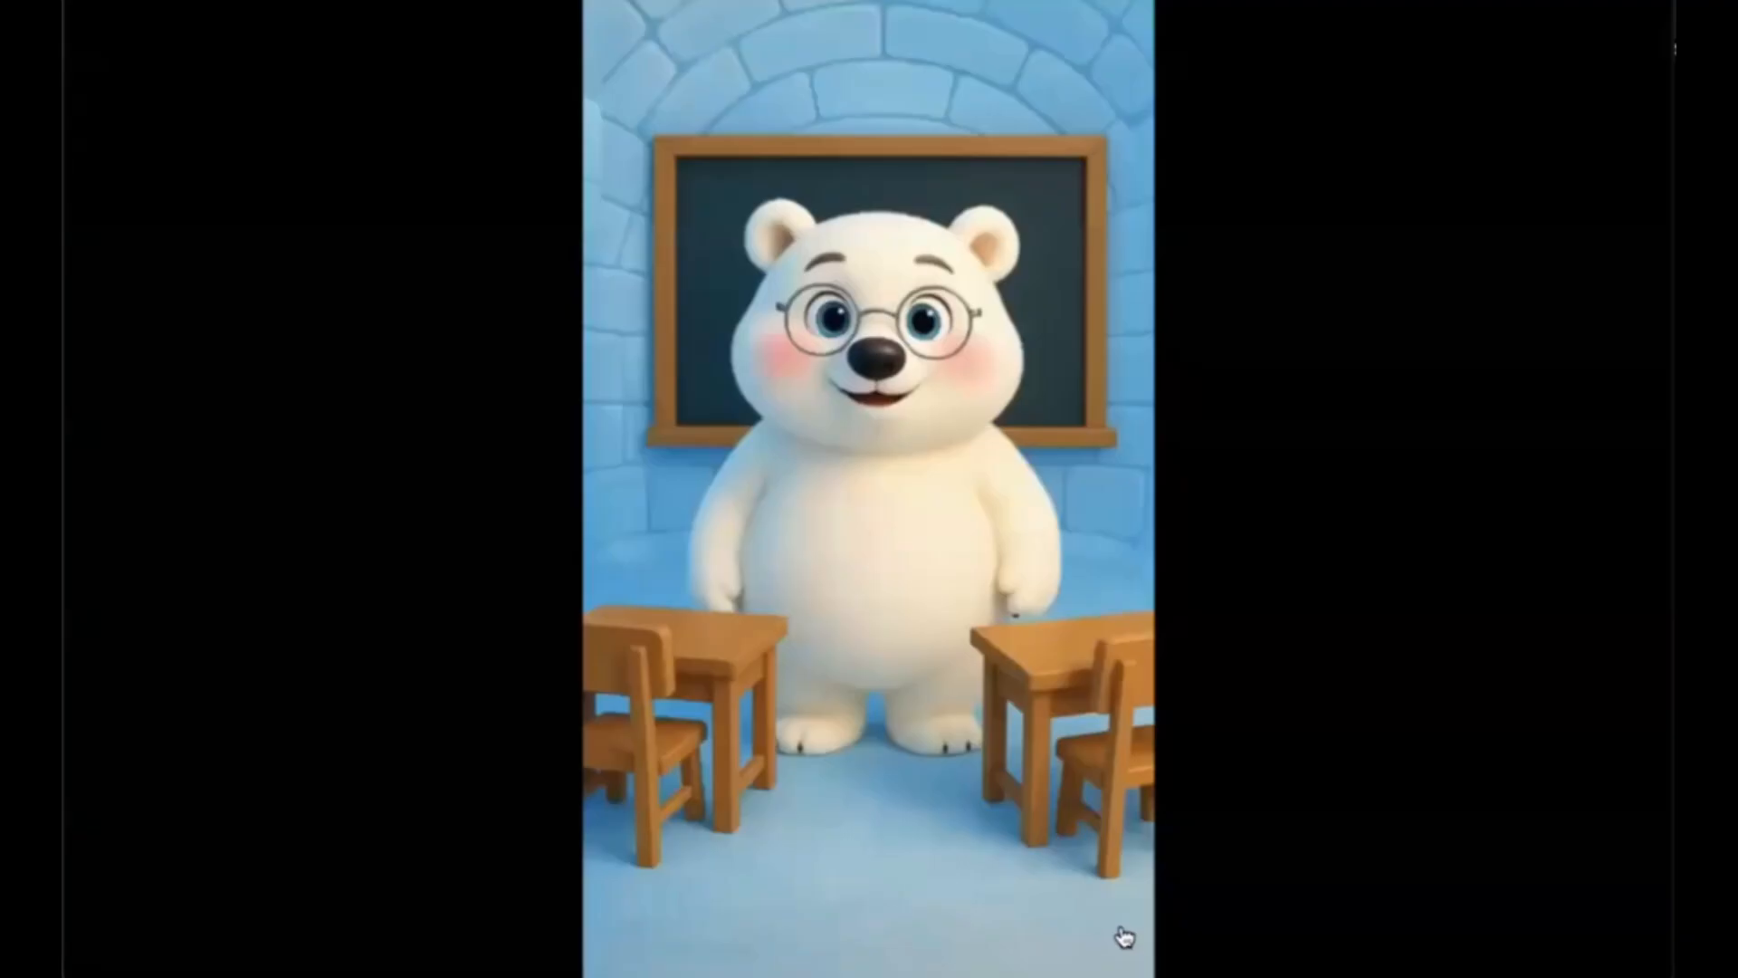
pyautogui.click(1121, 921)
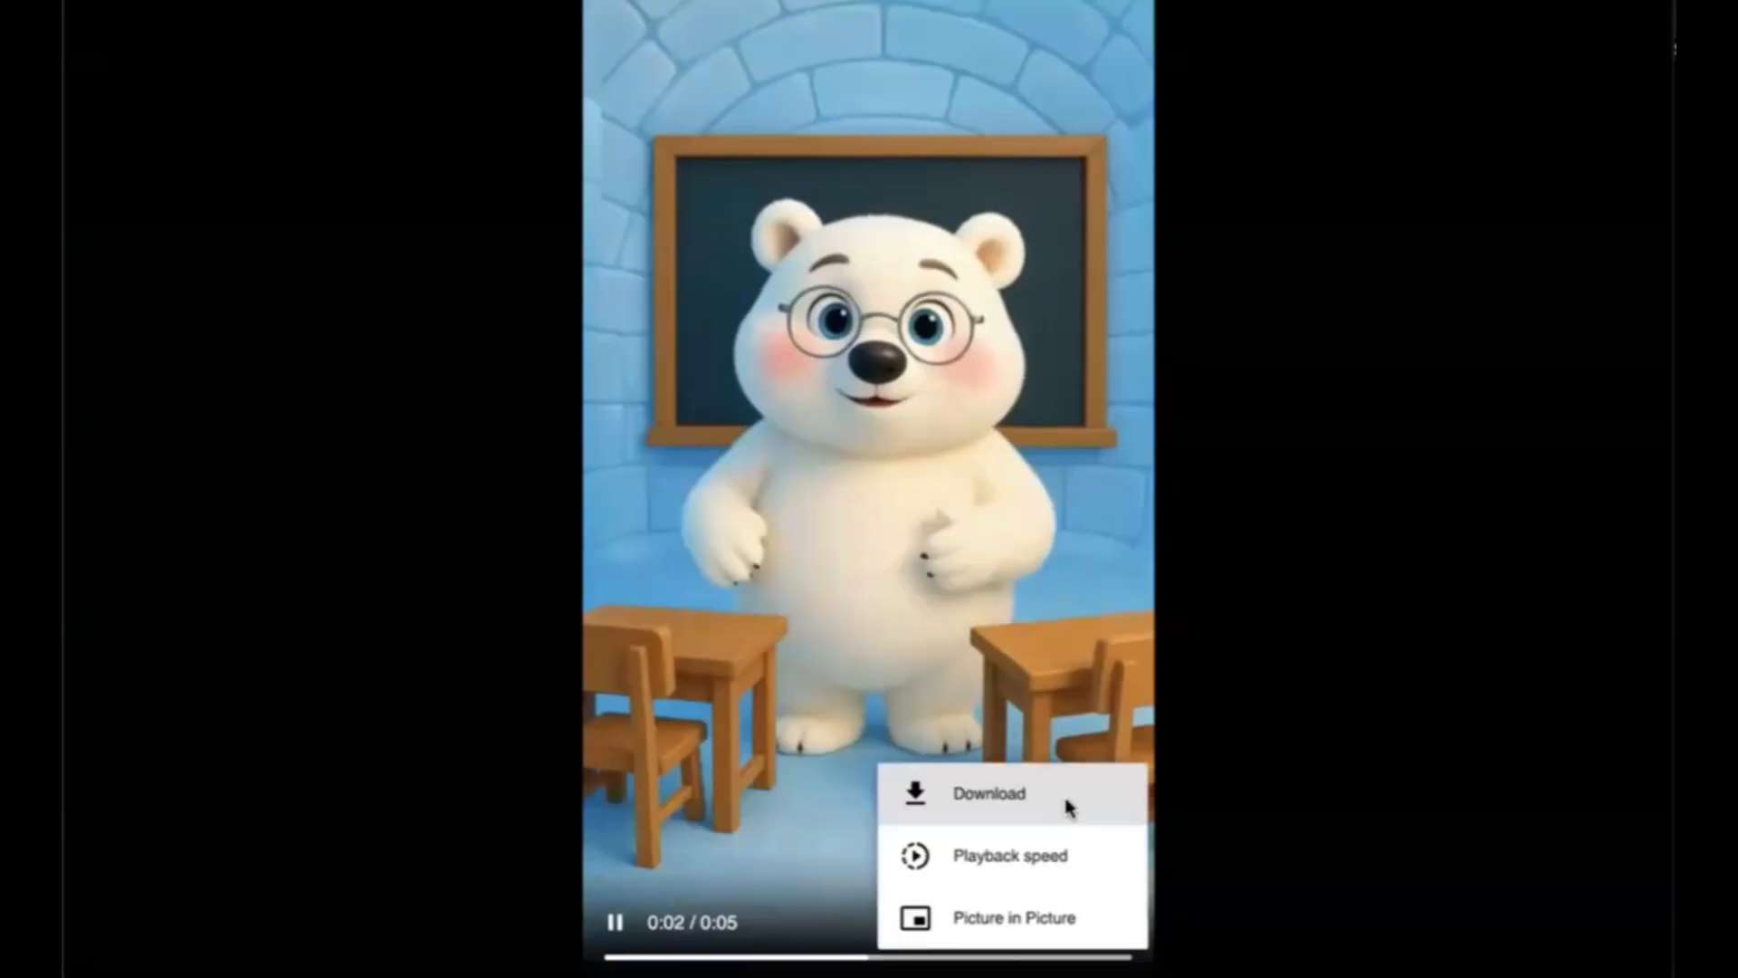
pyautogui.click(1068, 808)
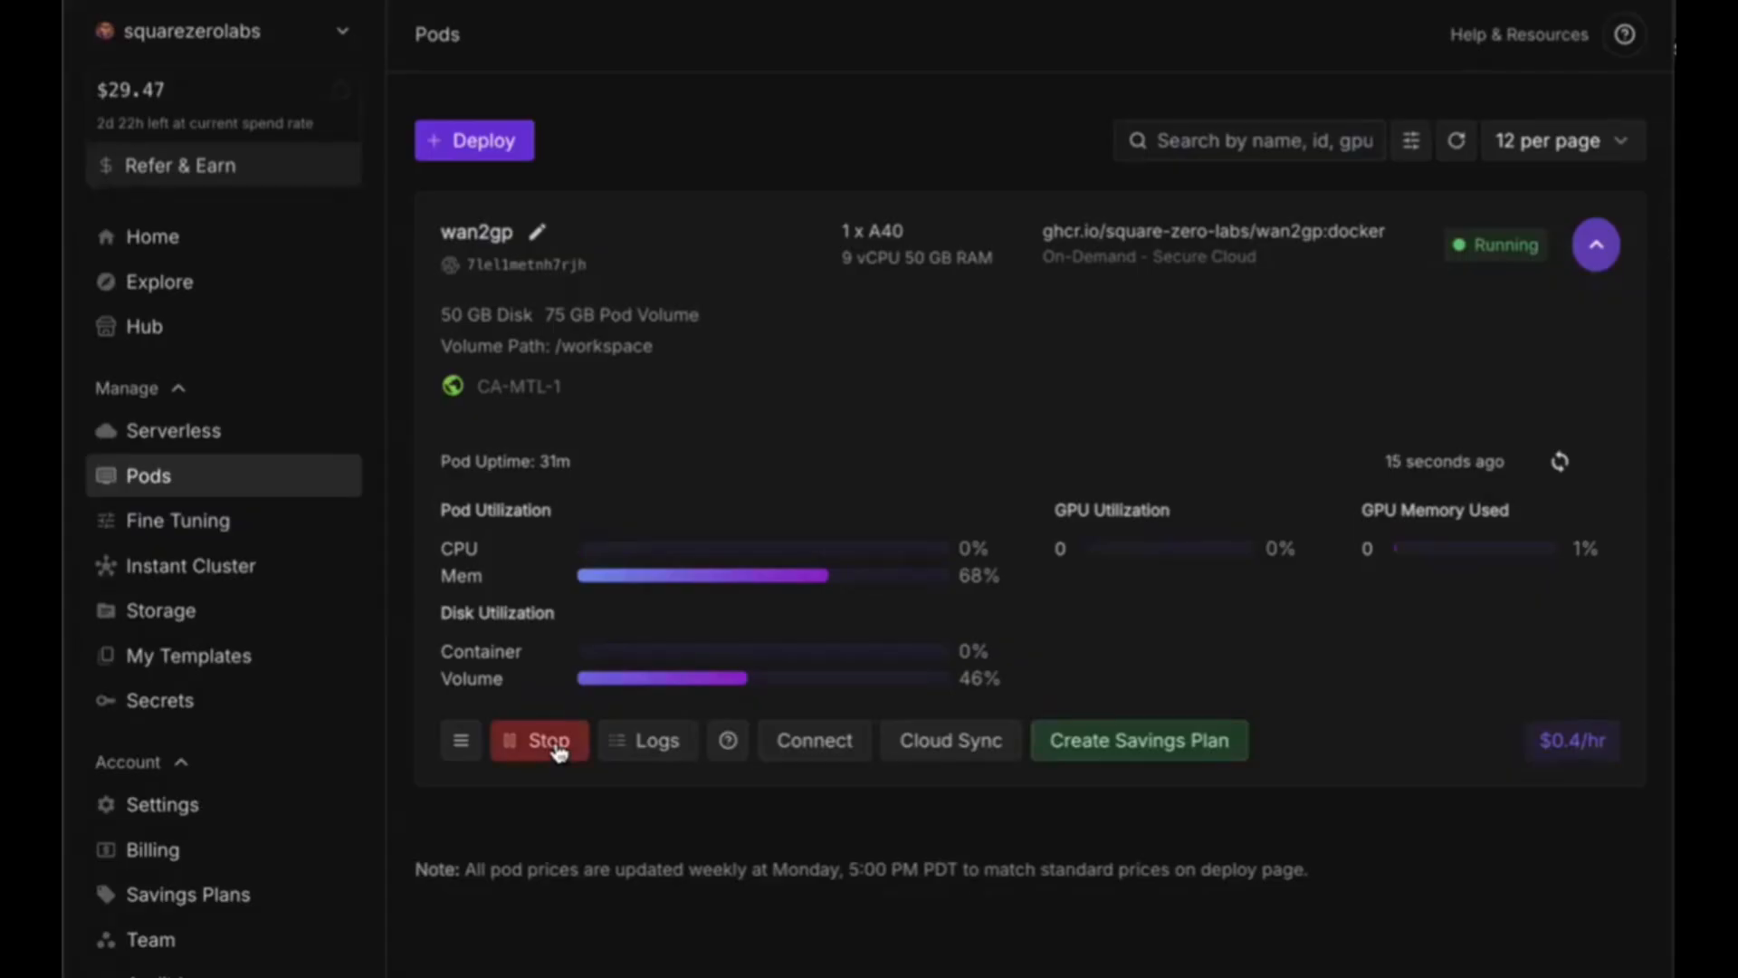
# - Stop the wan2gp pod in RunPod and confirm the shutdown
pyautogui.click(550, 740)
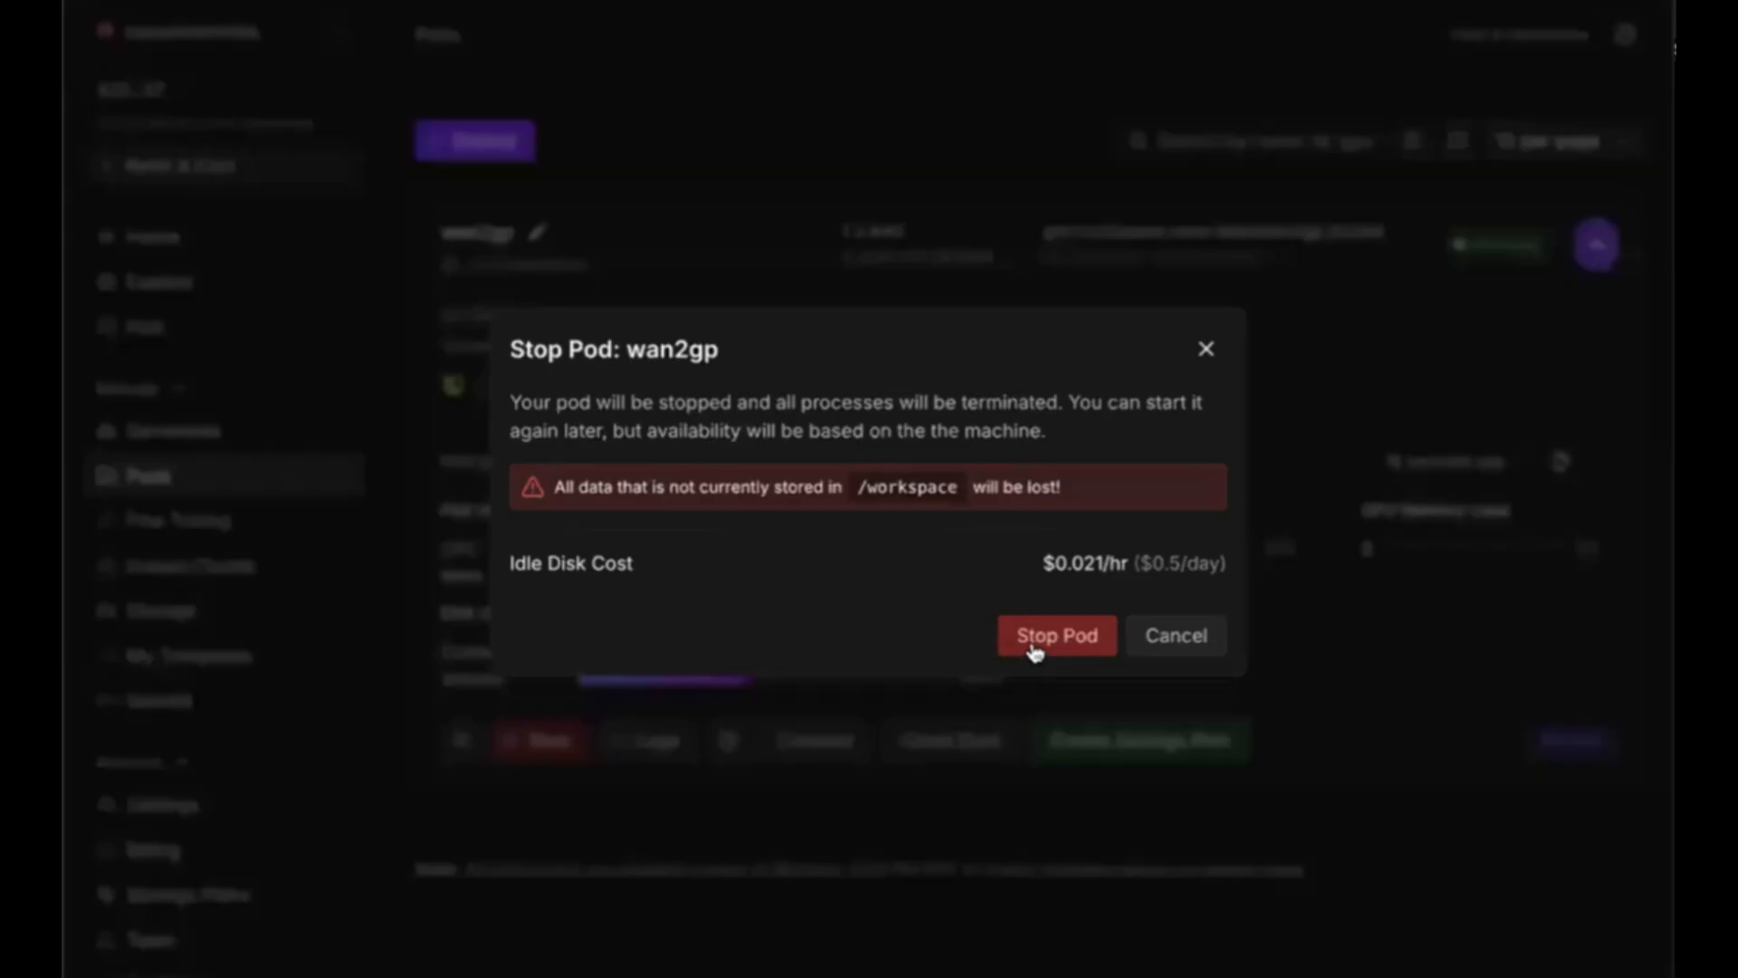
pyautogui.click(1034, 645)
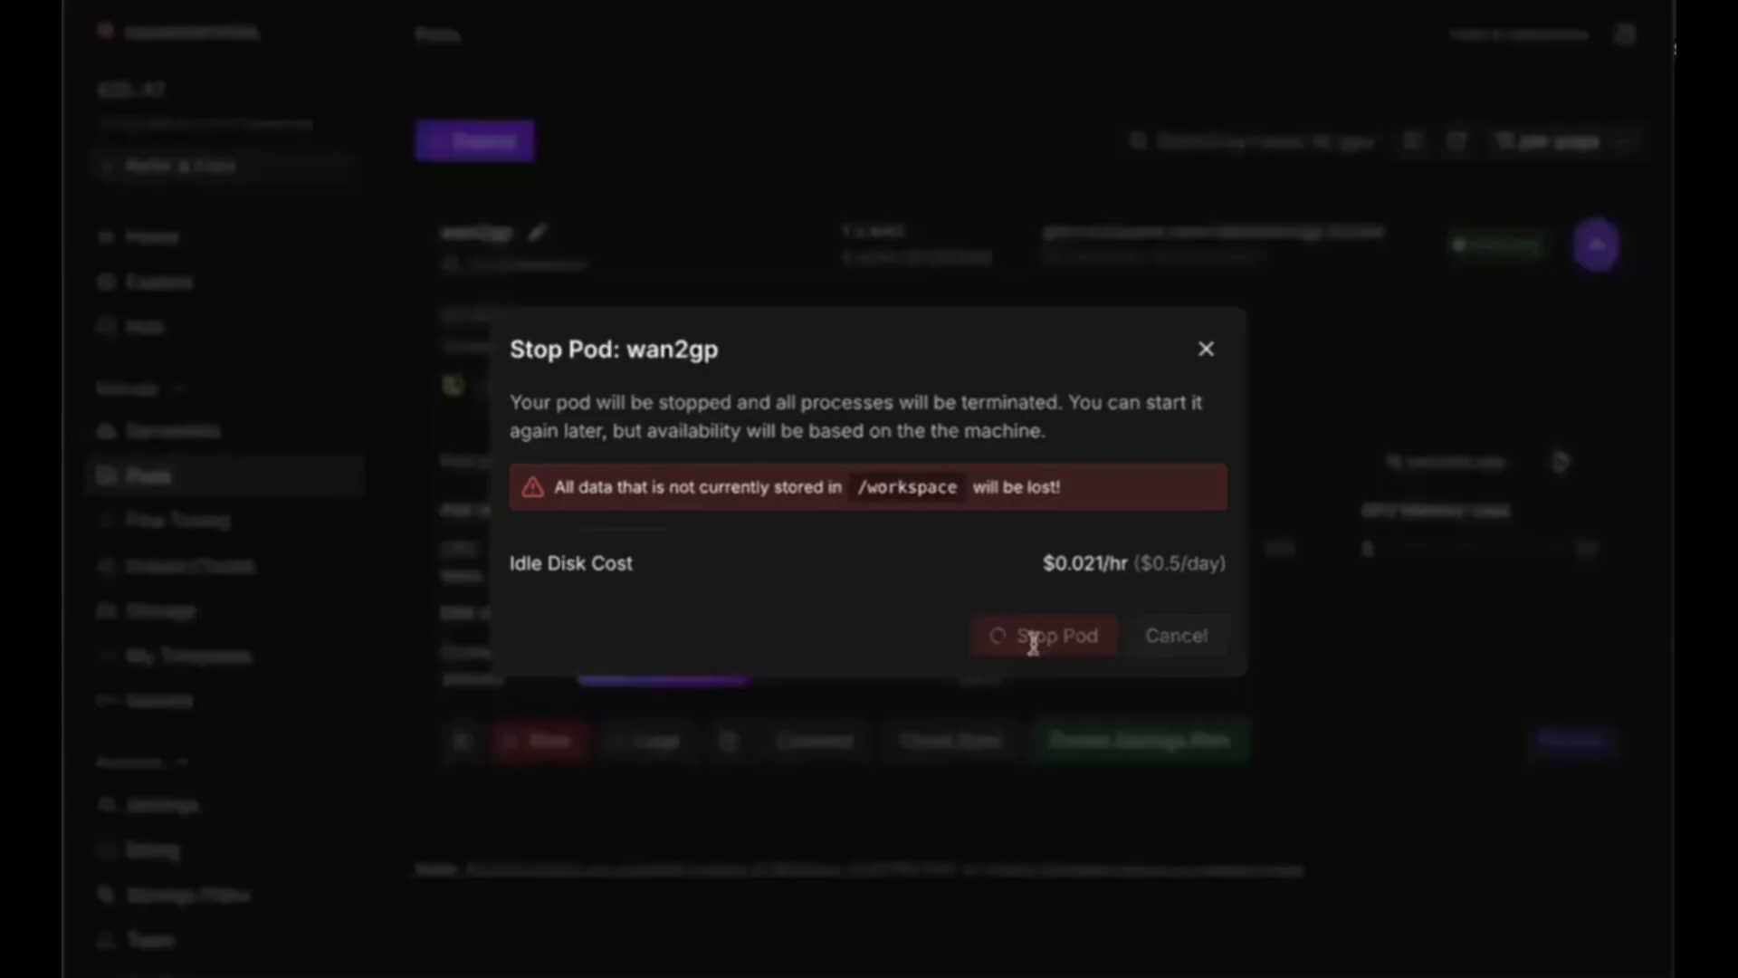